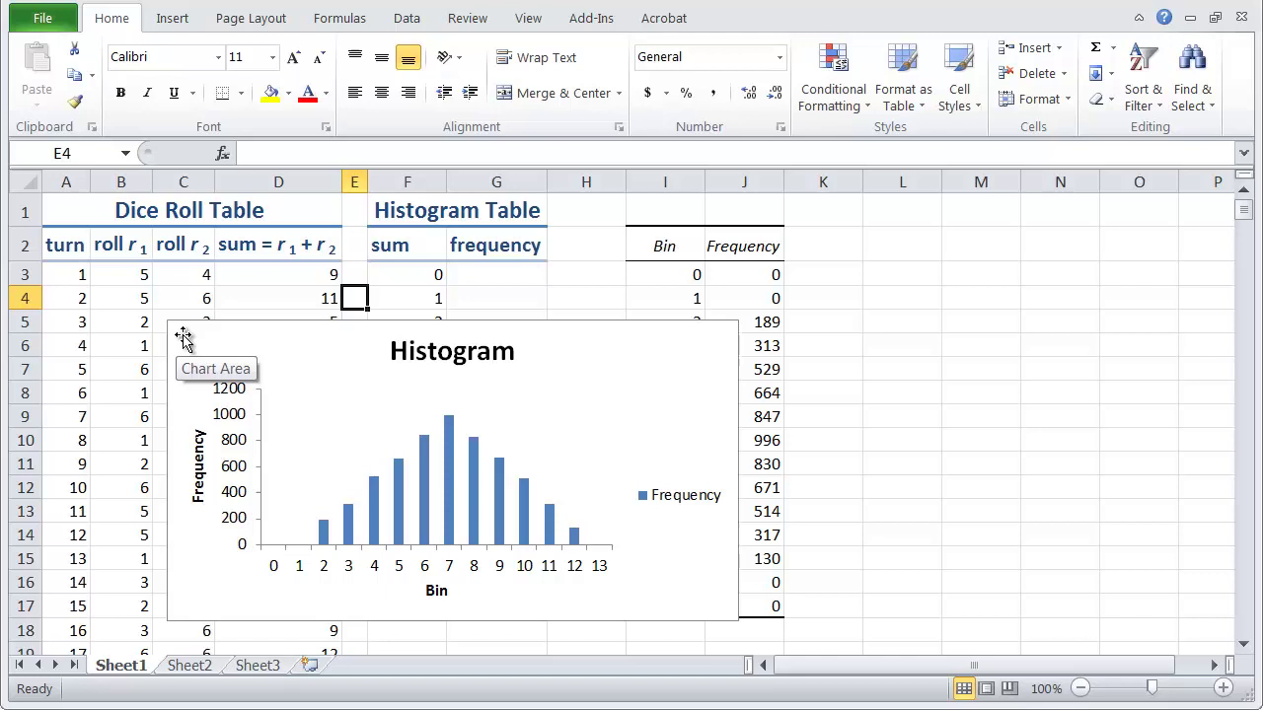
Place the histogram chart right of the Bin/Frequency table, confirm the rolls end at turn 6000, then select G10.
left_click_drag(184, 339, 817, 264)
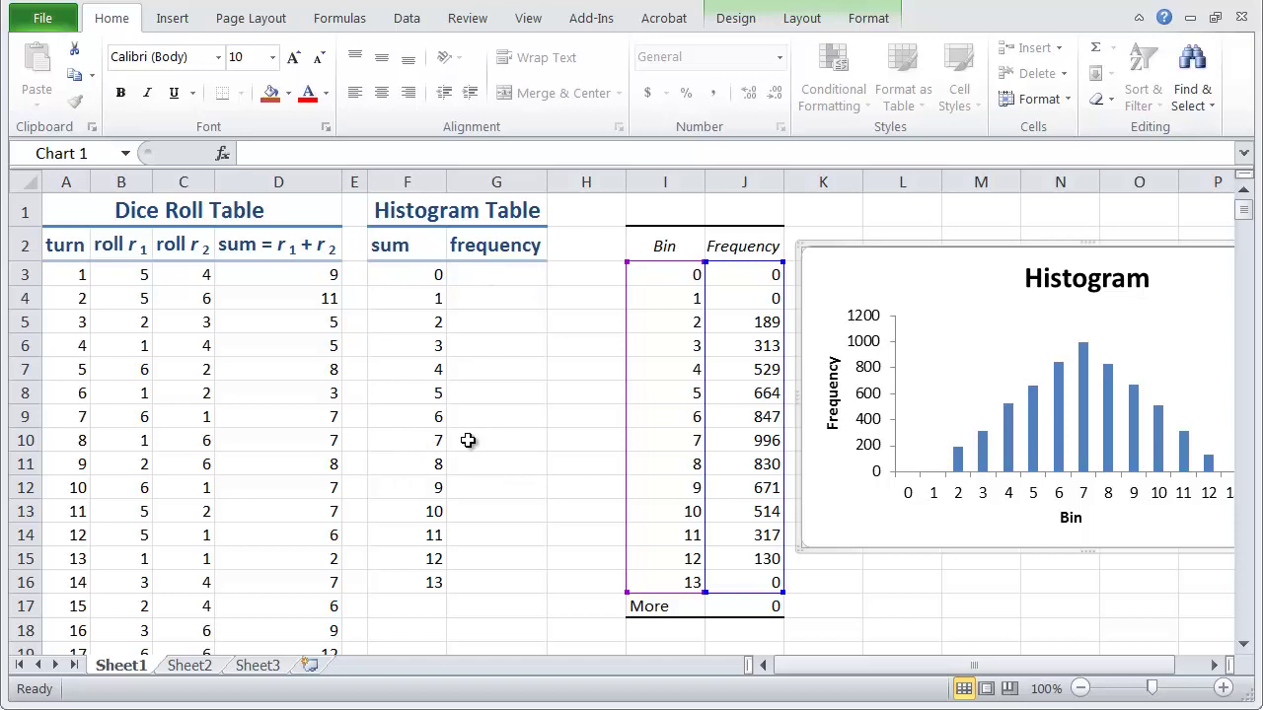
left_click(413, 441)
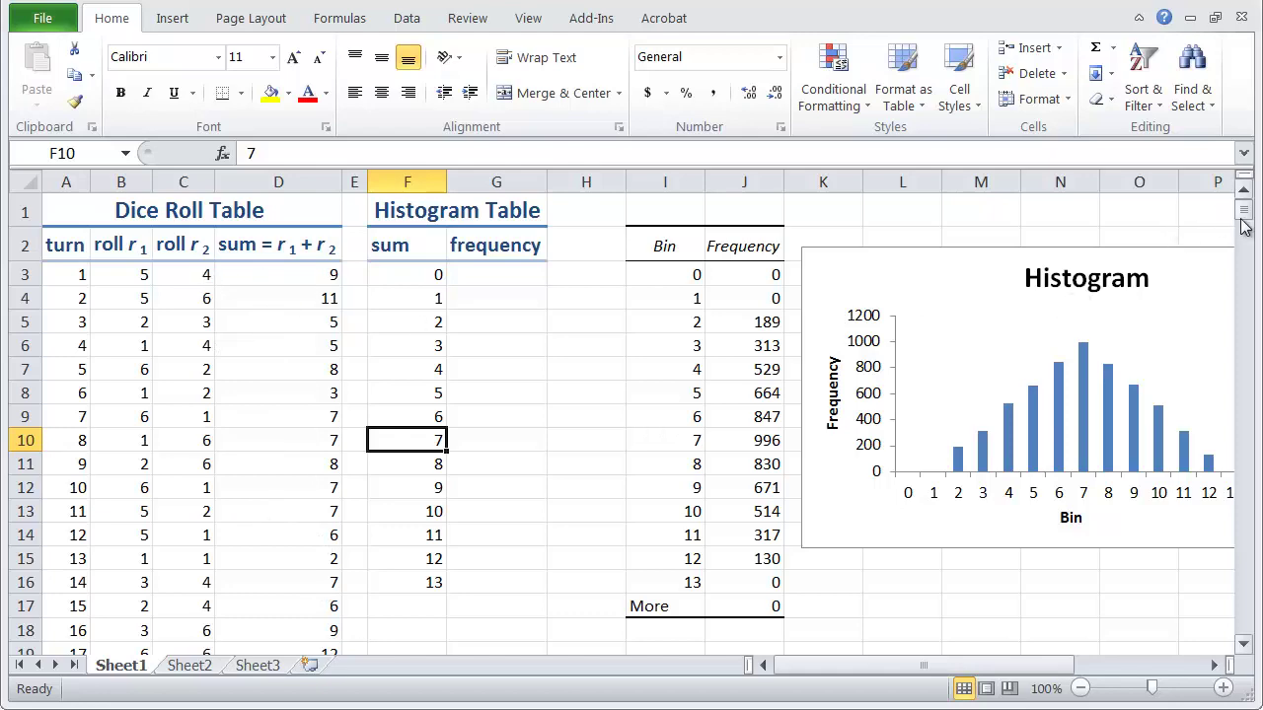
left_click_drag(1243, 210, 1247, 641)
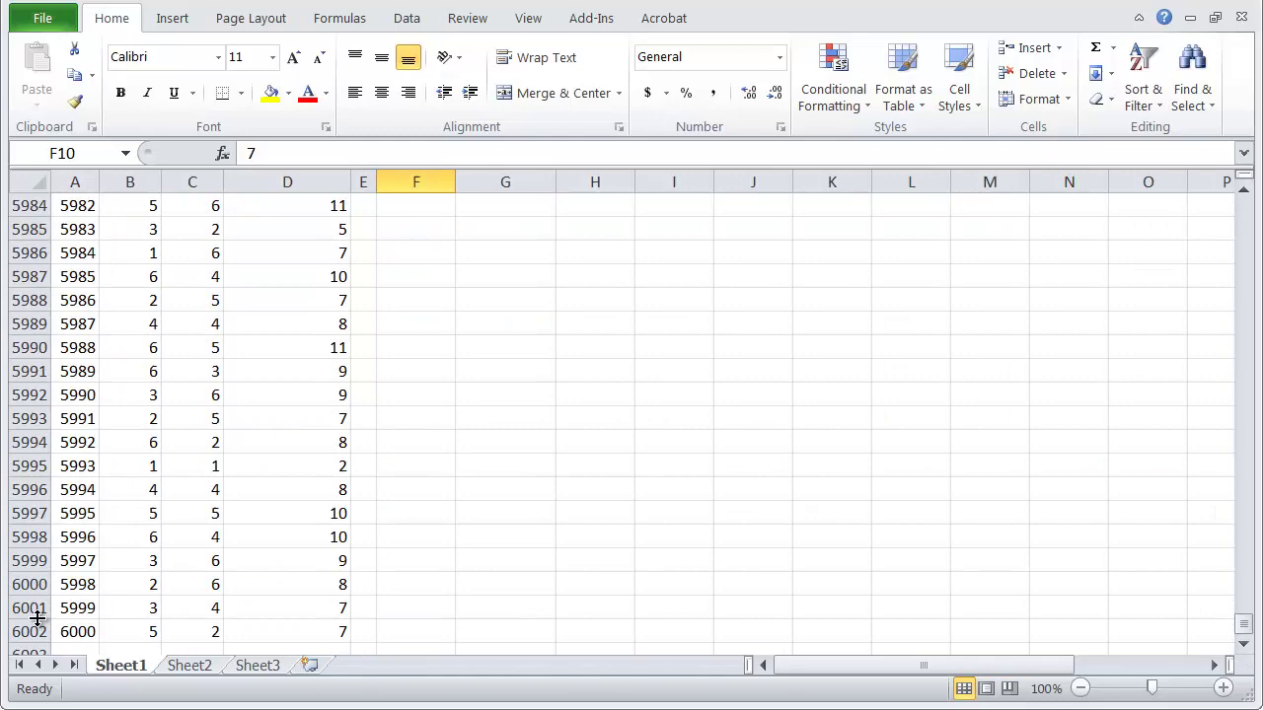
left_click(18, 632)
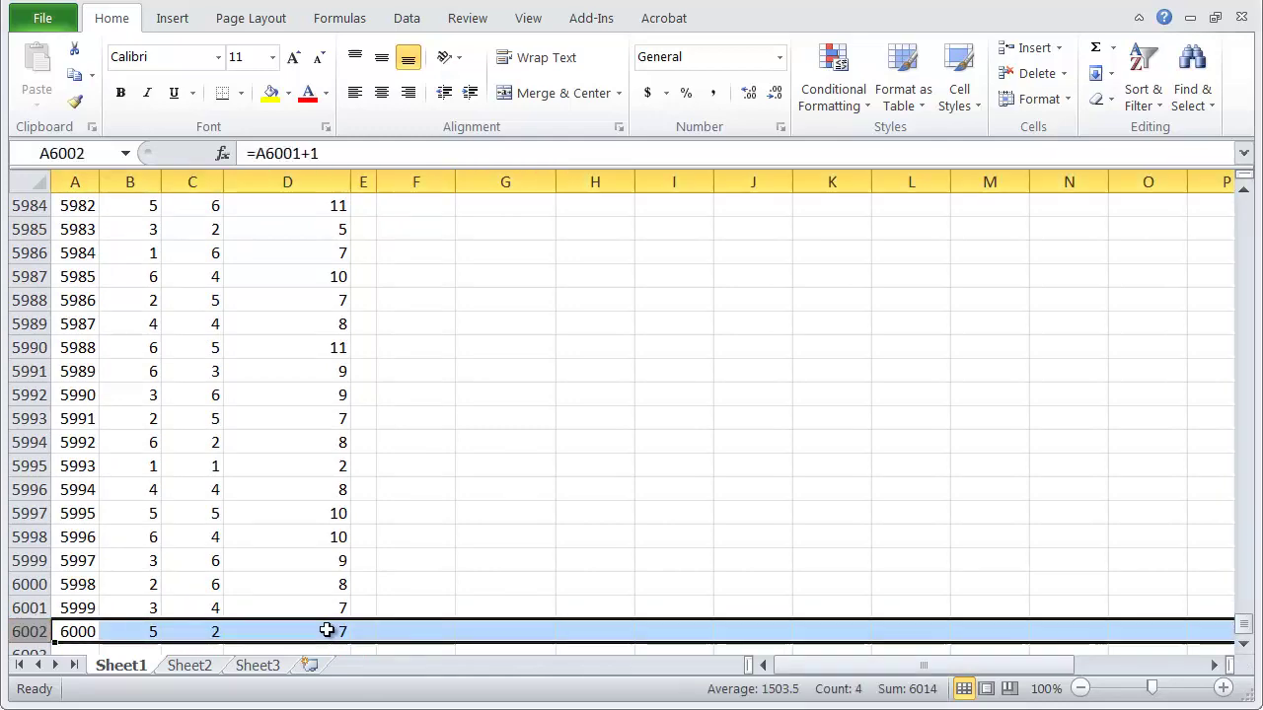
left_click_drag(1242, 631, 1224, 192)
left_click(484, 435)
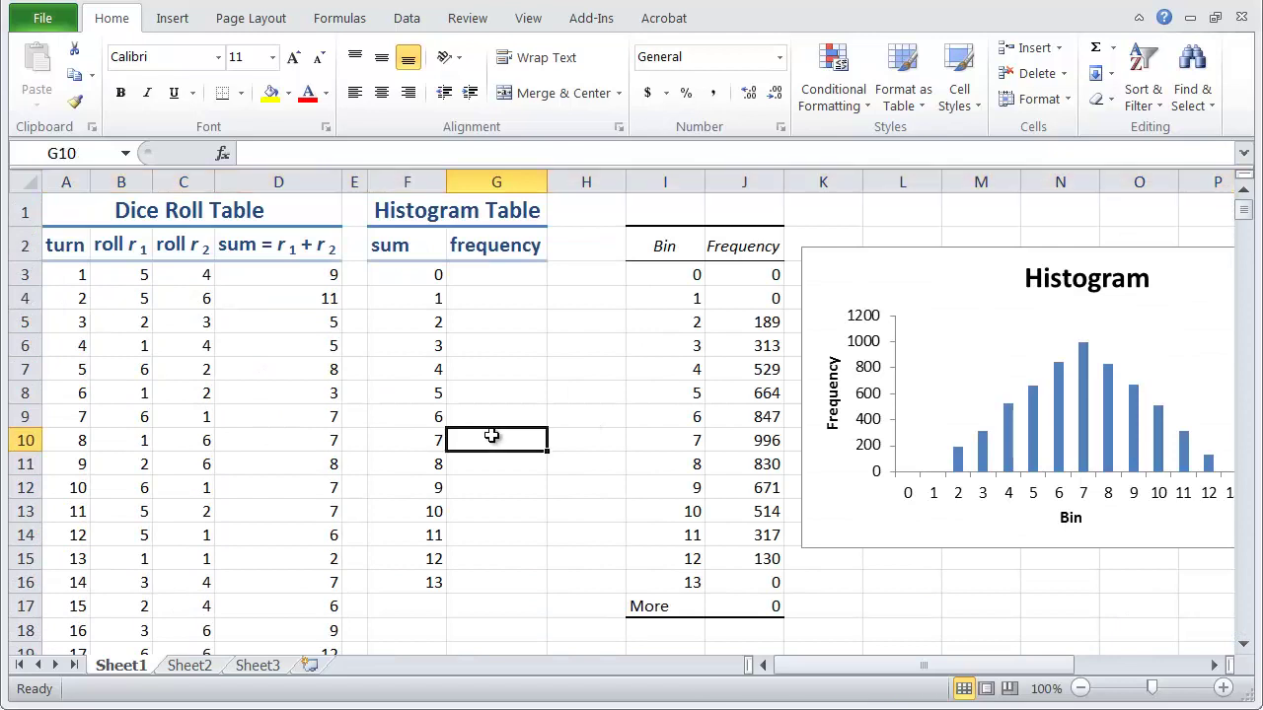
Insert the COUNTIF function into G10 by searching the function list for count.
left_click(223, 156)
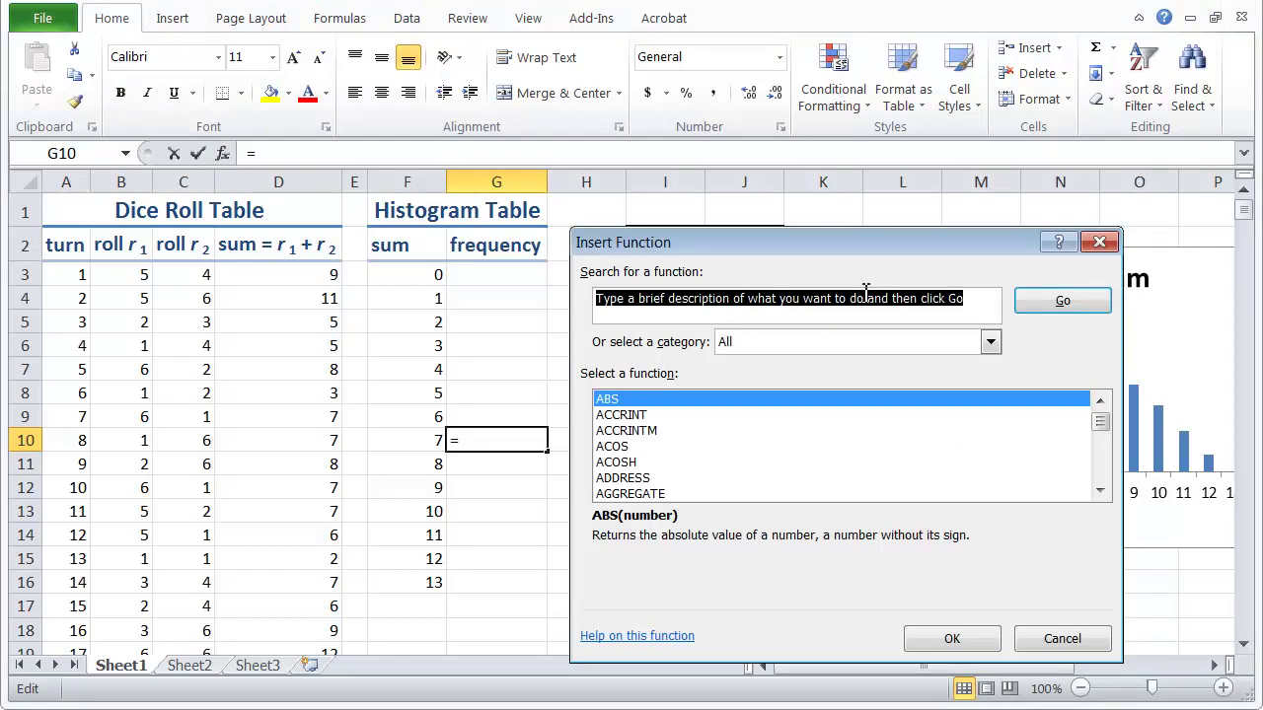
type("count")
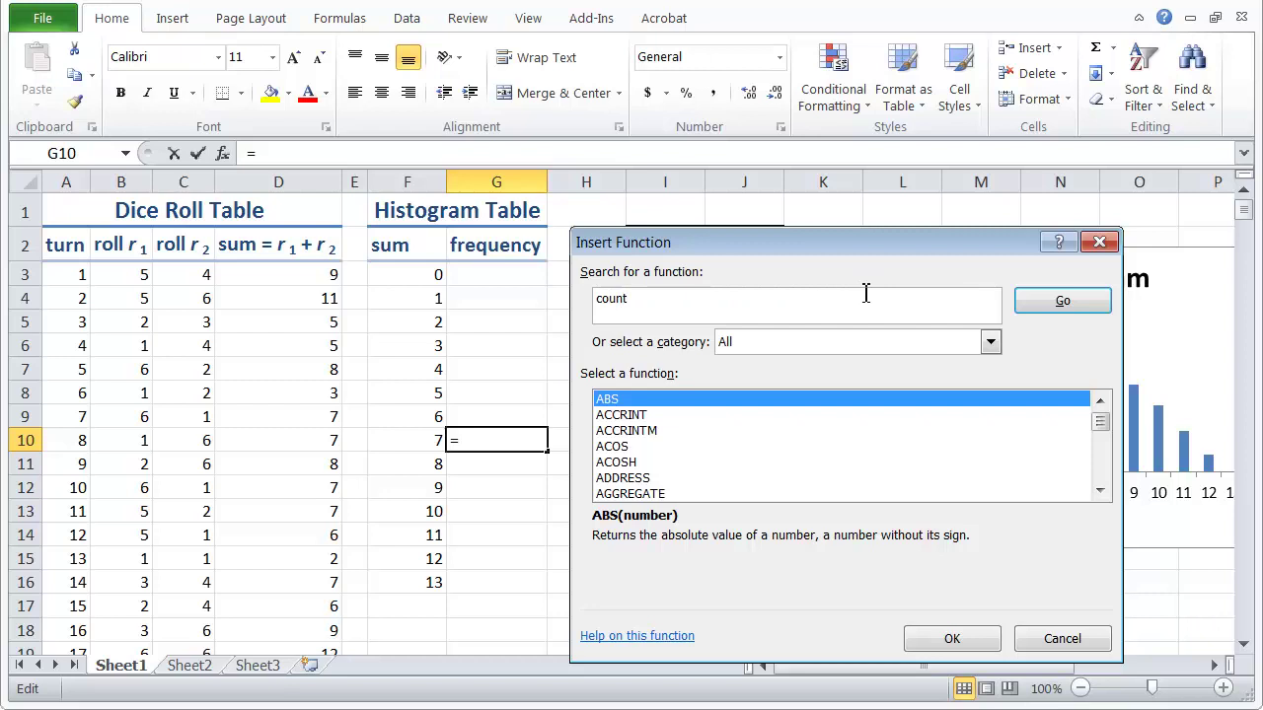
key("Return")
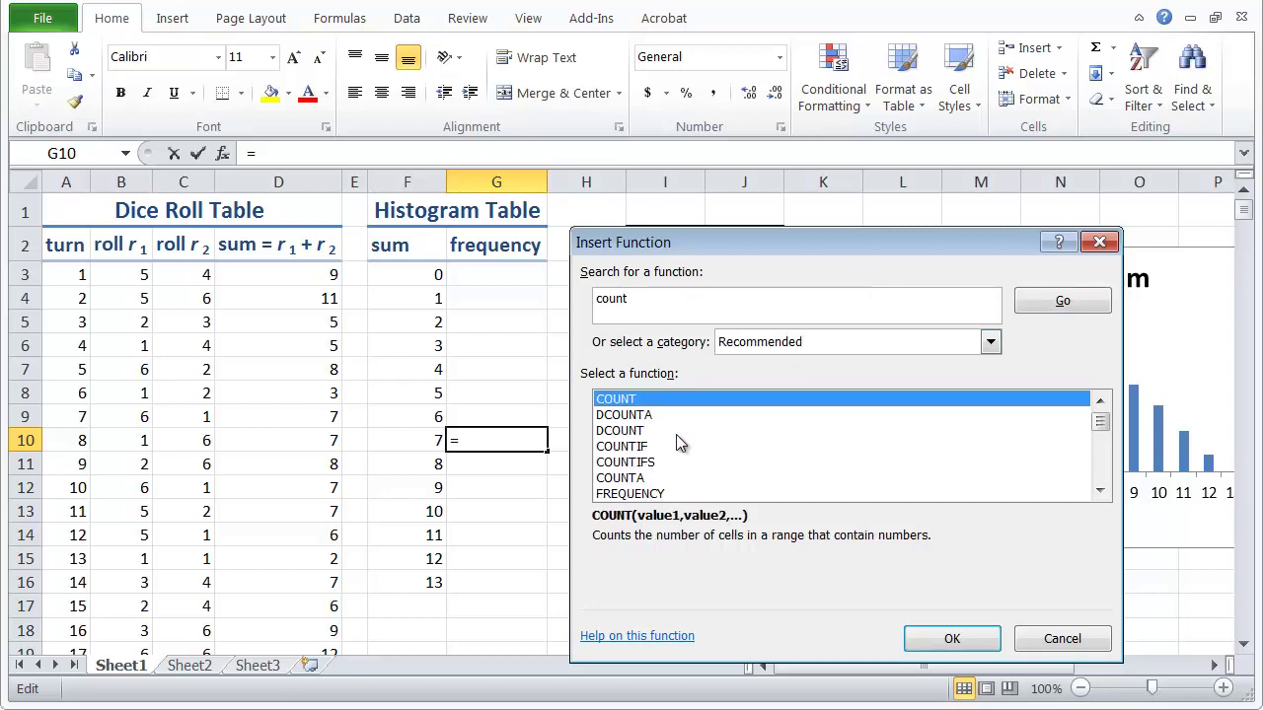
left_click(653, 449)
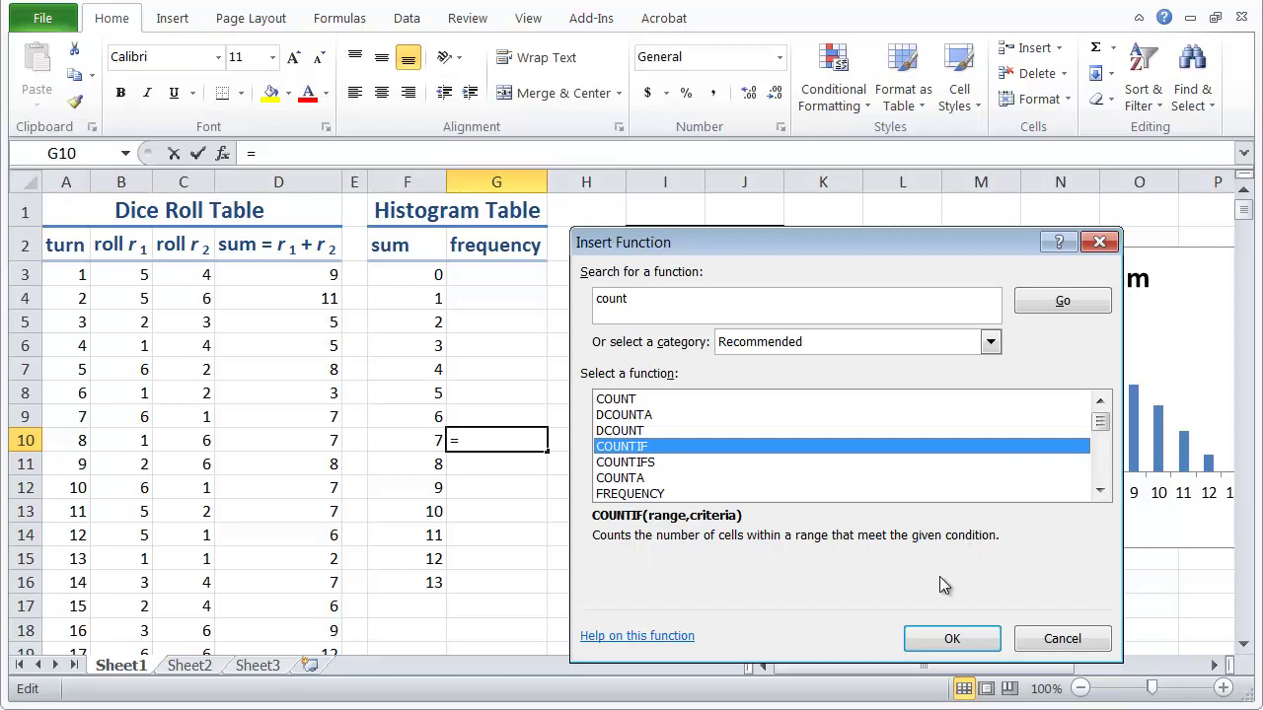
left_click(937, 642)
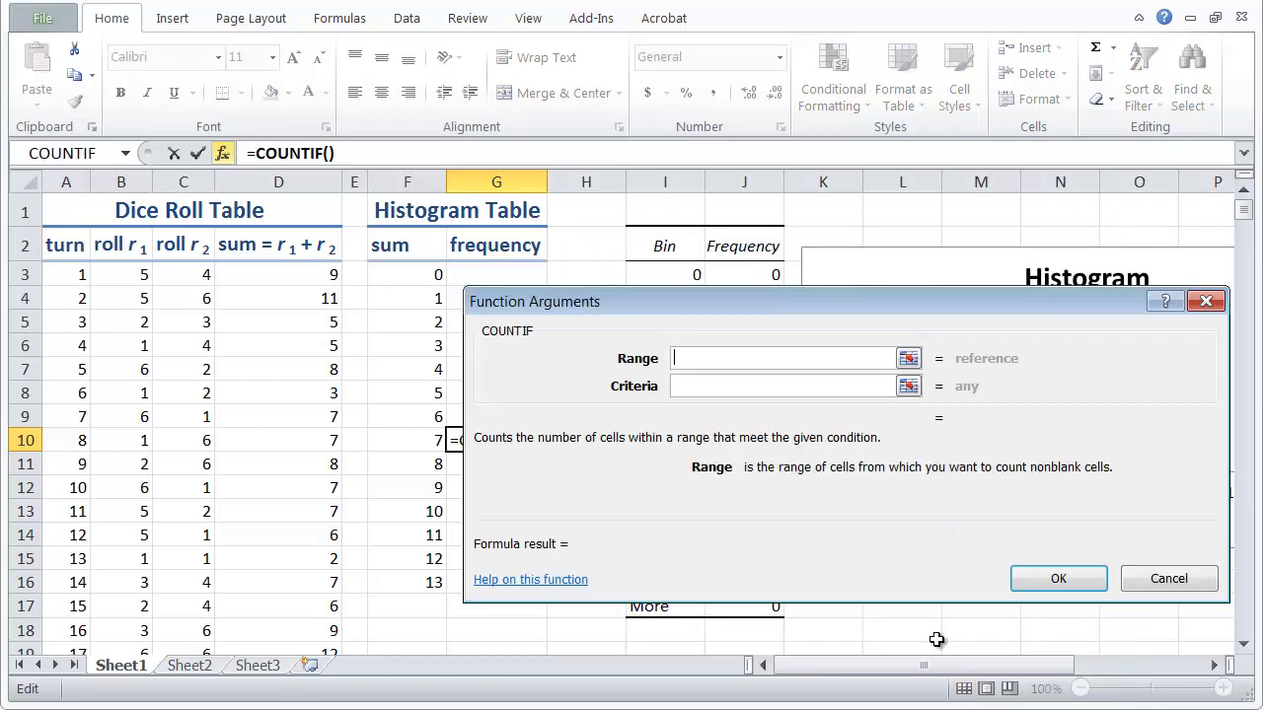
Set COUNTIF's range to D3:D6002 and criteria to F10, giving 985 for sum 7.
left_click(908, 360)
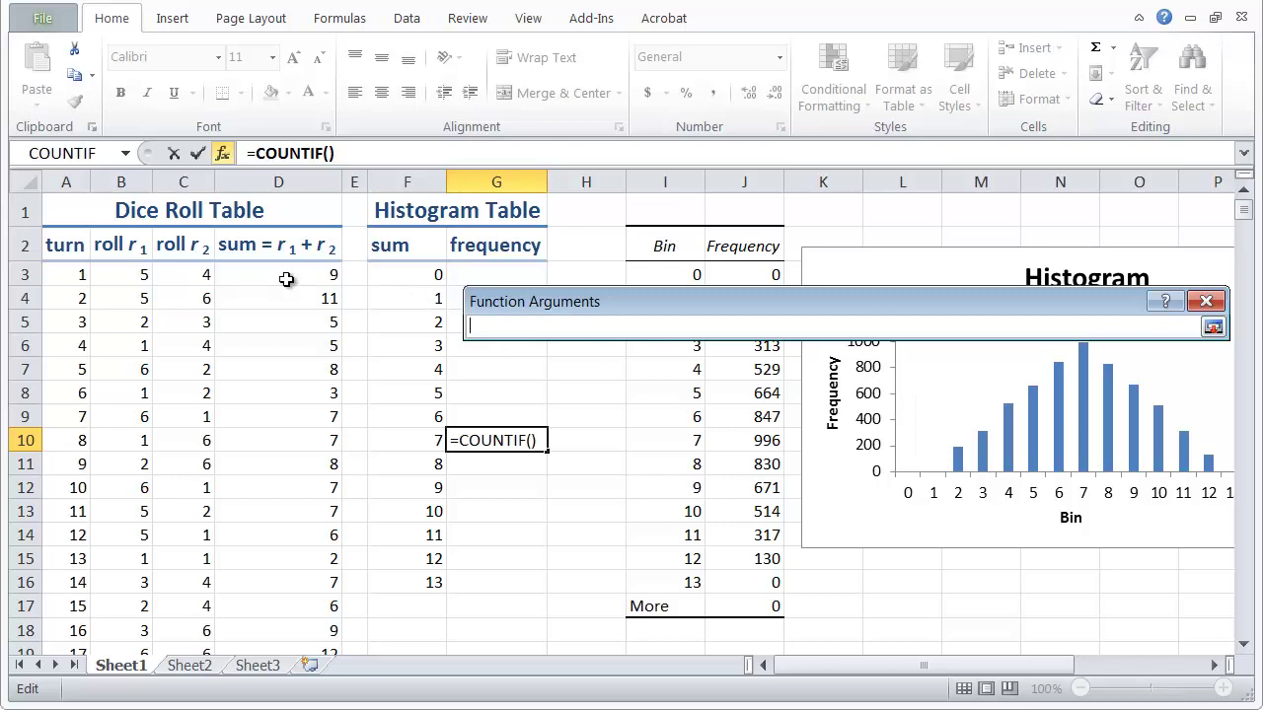
left_click_drag(282, 276, 259, 375)
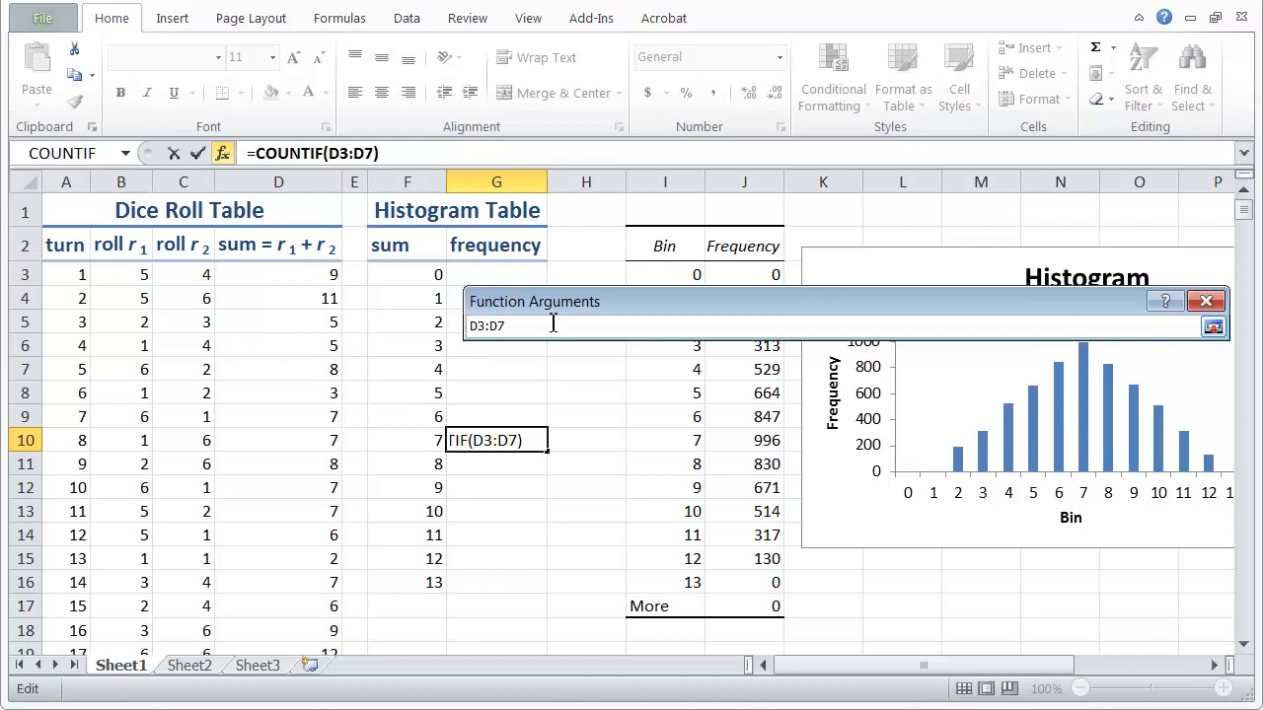
key("BackSpace")
type("6002")
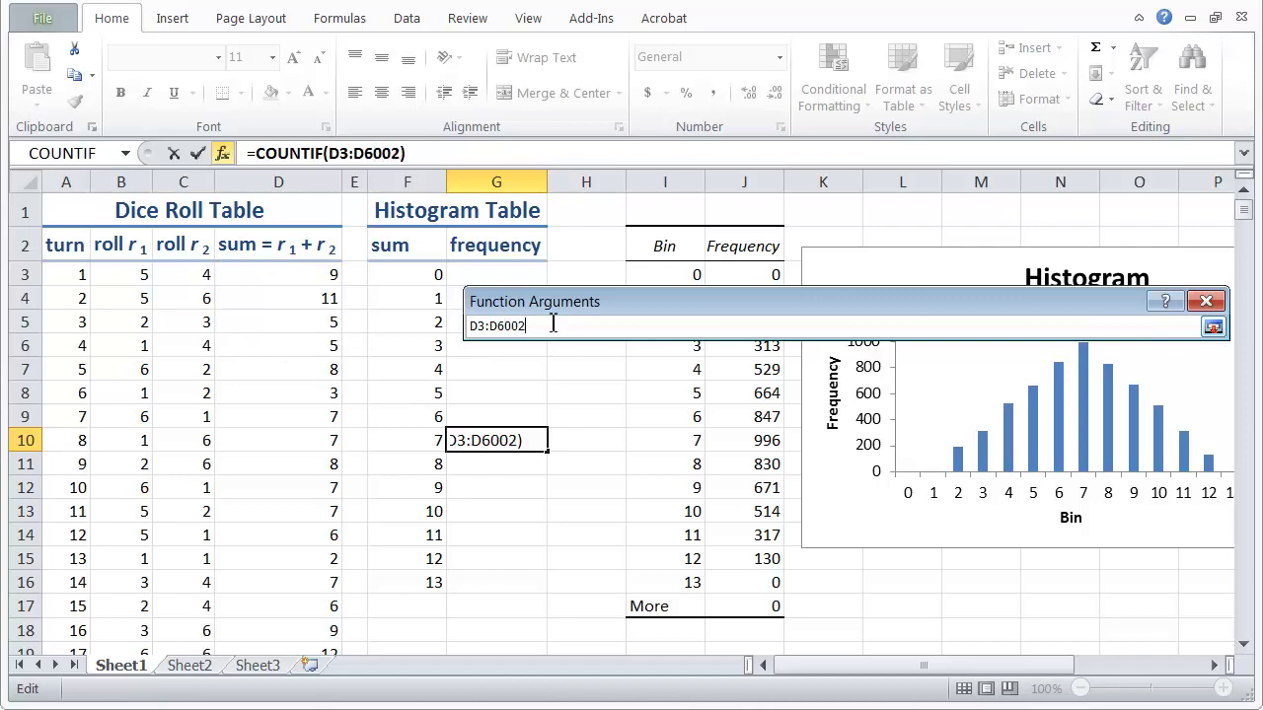
left_click(1212, 329)
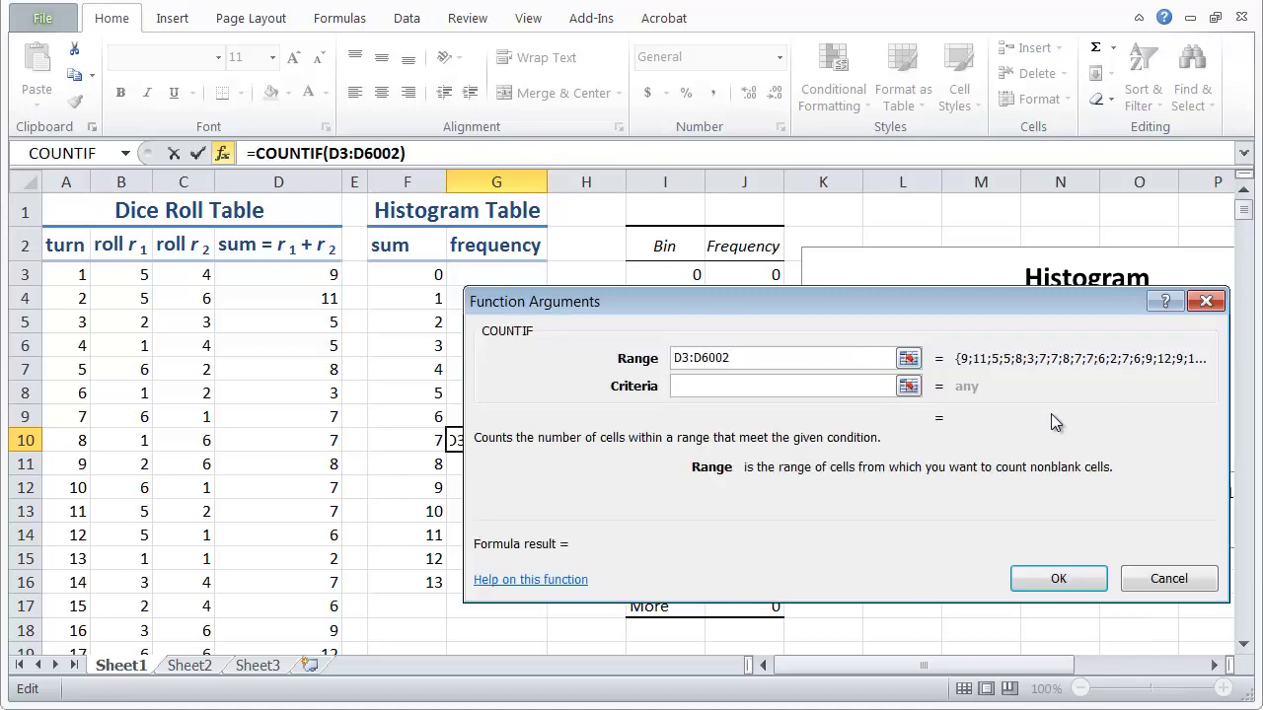
left_click(699, 387)
left_click(908, 386)
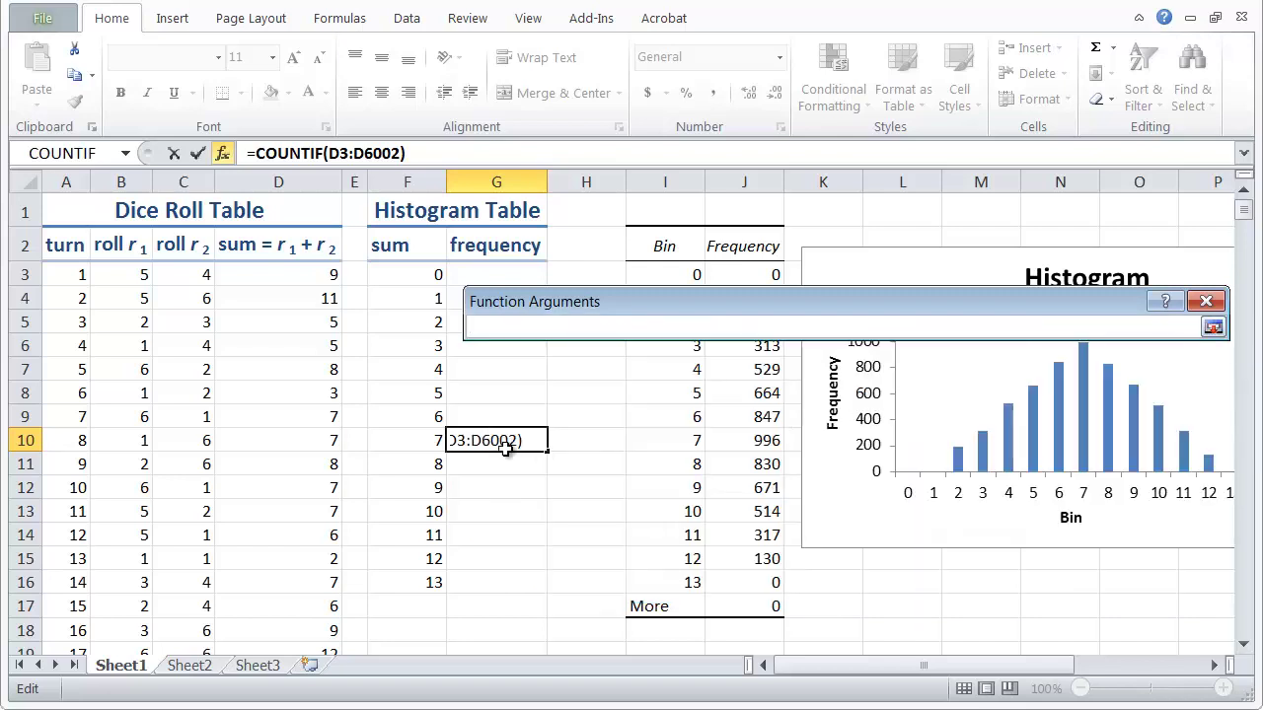
left_click(405, 439)
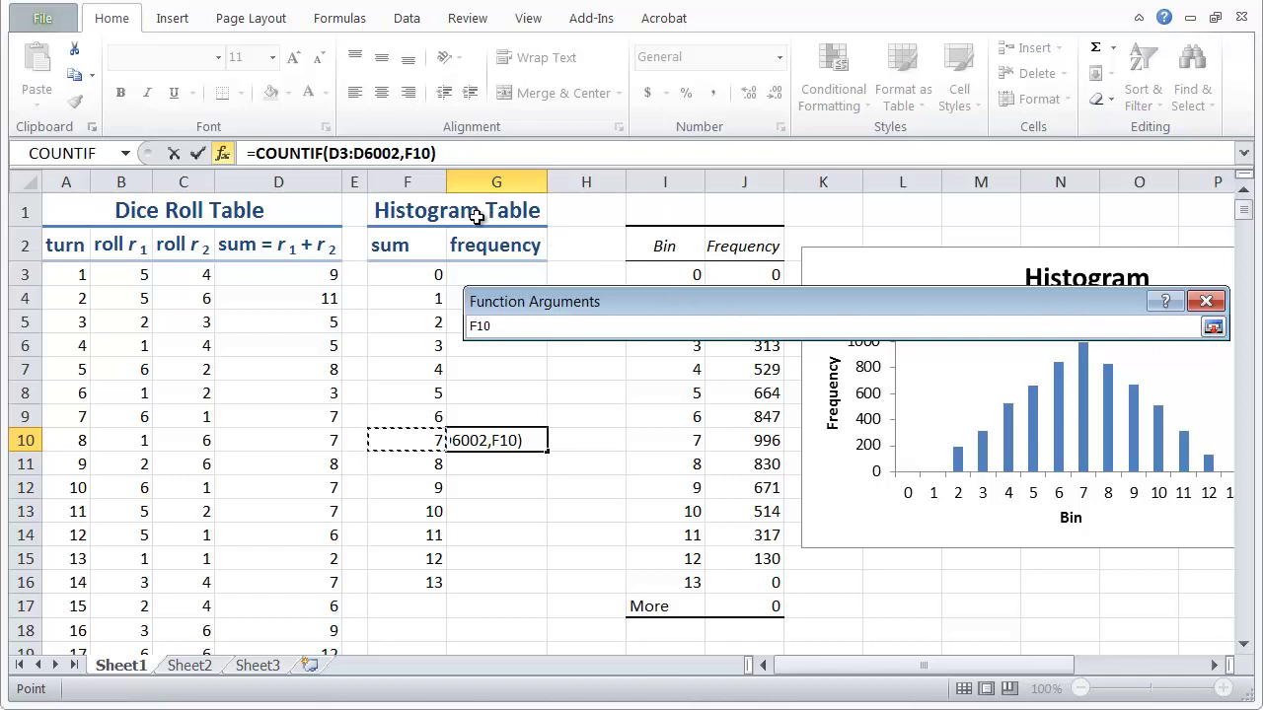
left_click(1212, 327)
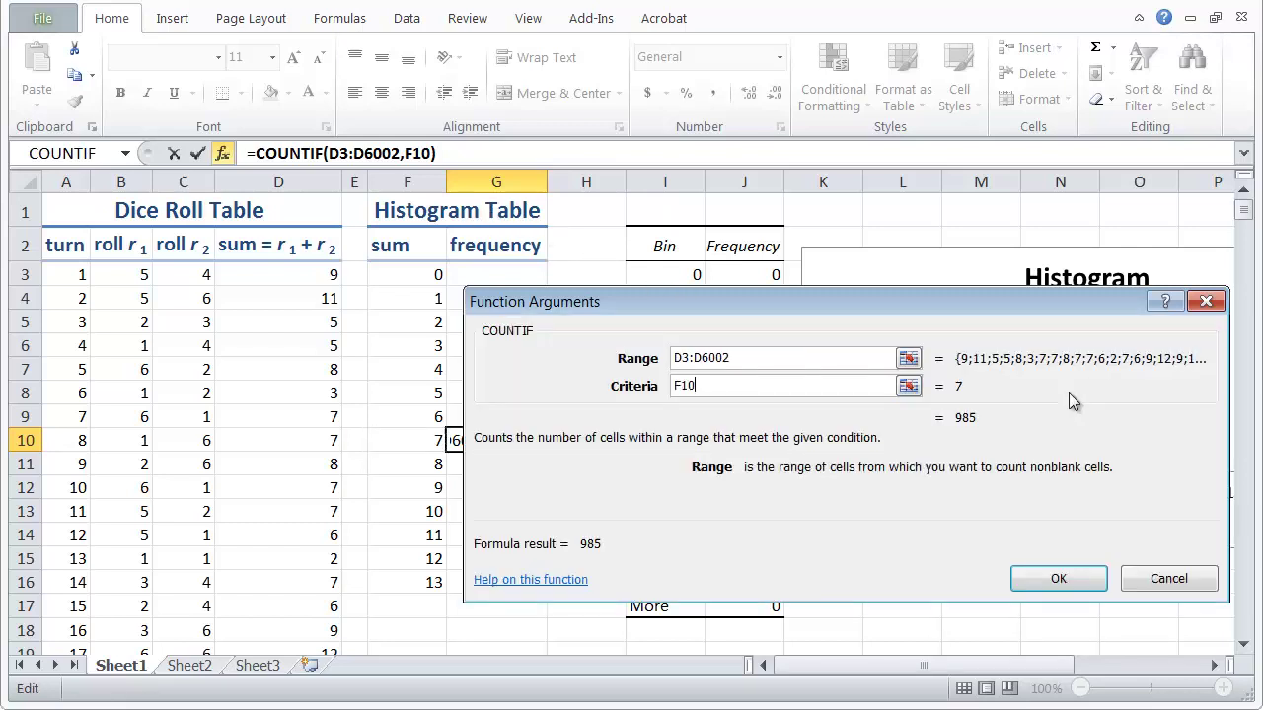
left_click(1026, 586)
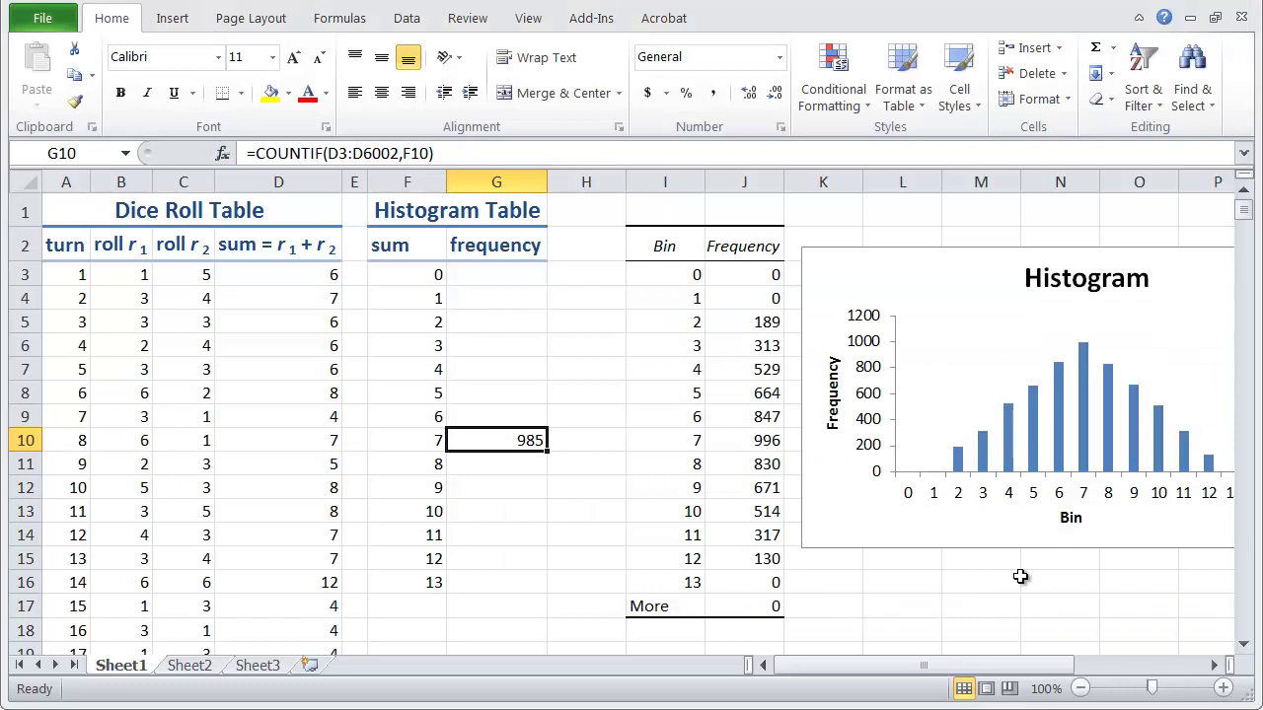
Re-enter G10's formula and press F9 twice so sum 7's count updates to 1015.
left_click(477, 153)
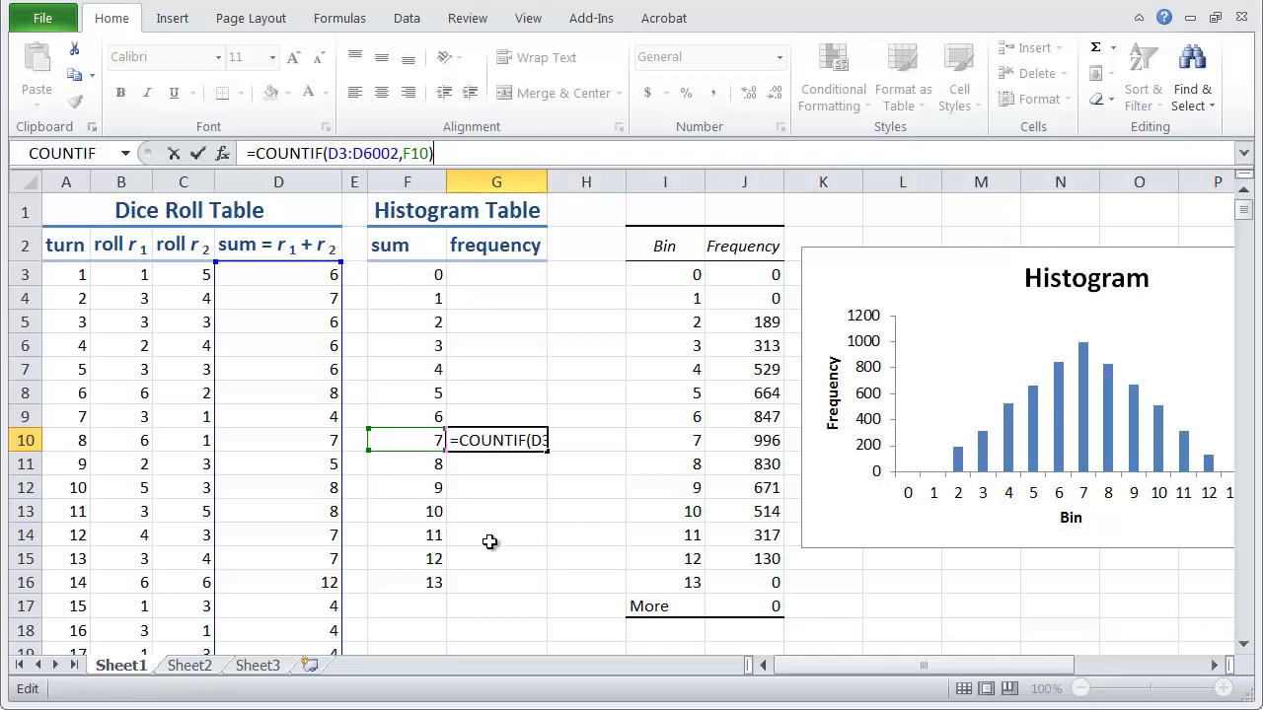
key("Return")
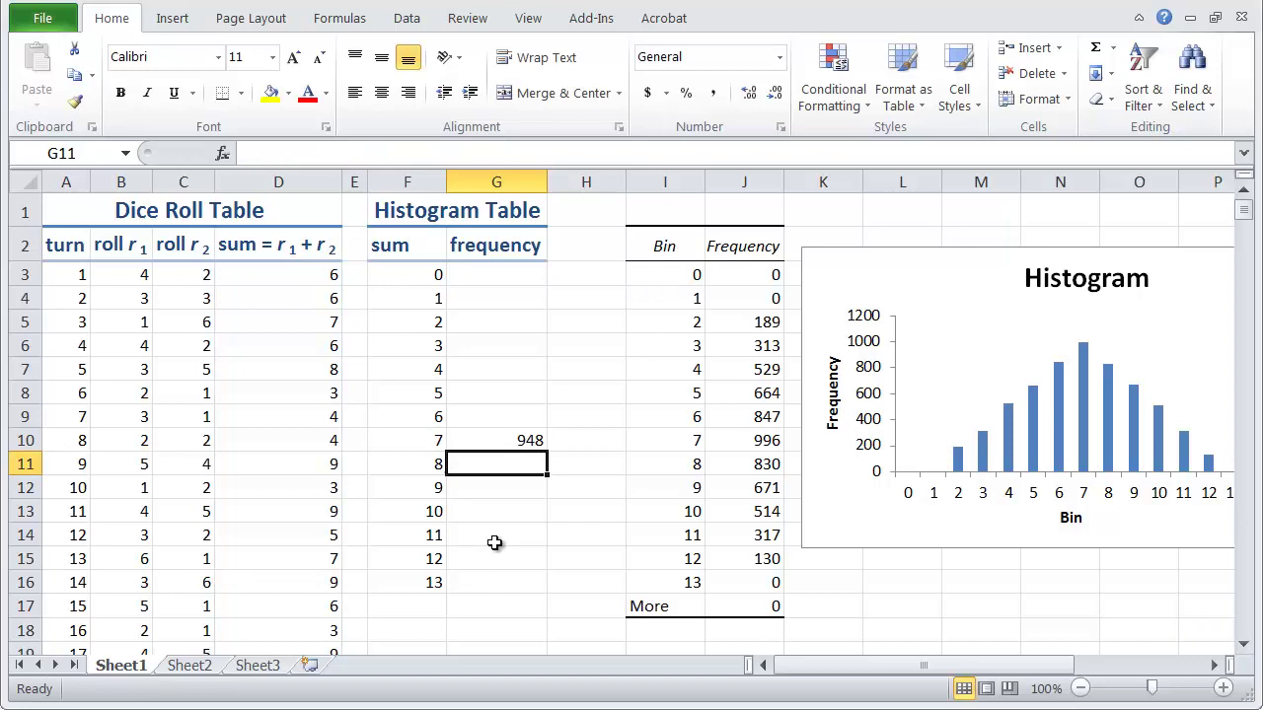
key("F9")
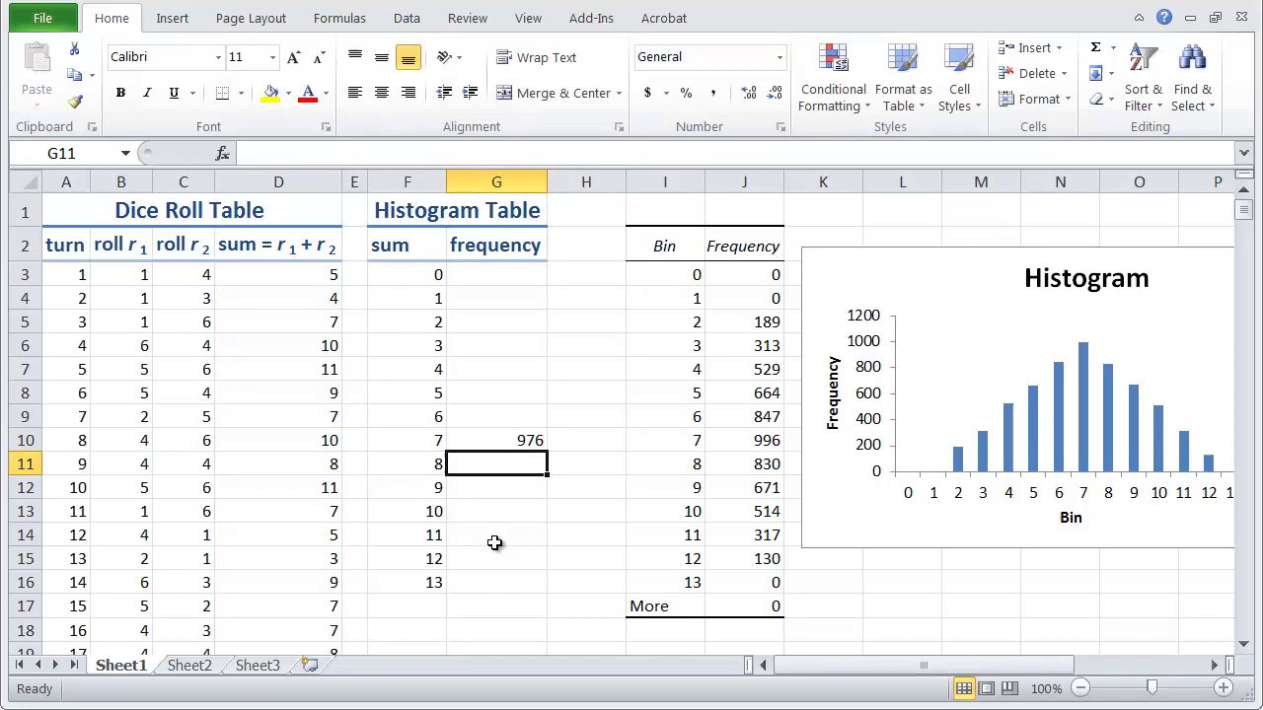
key("F9")
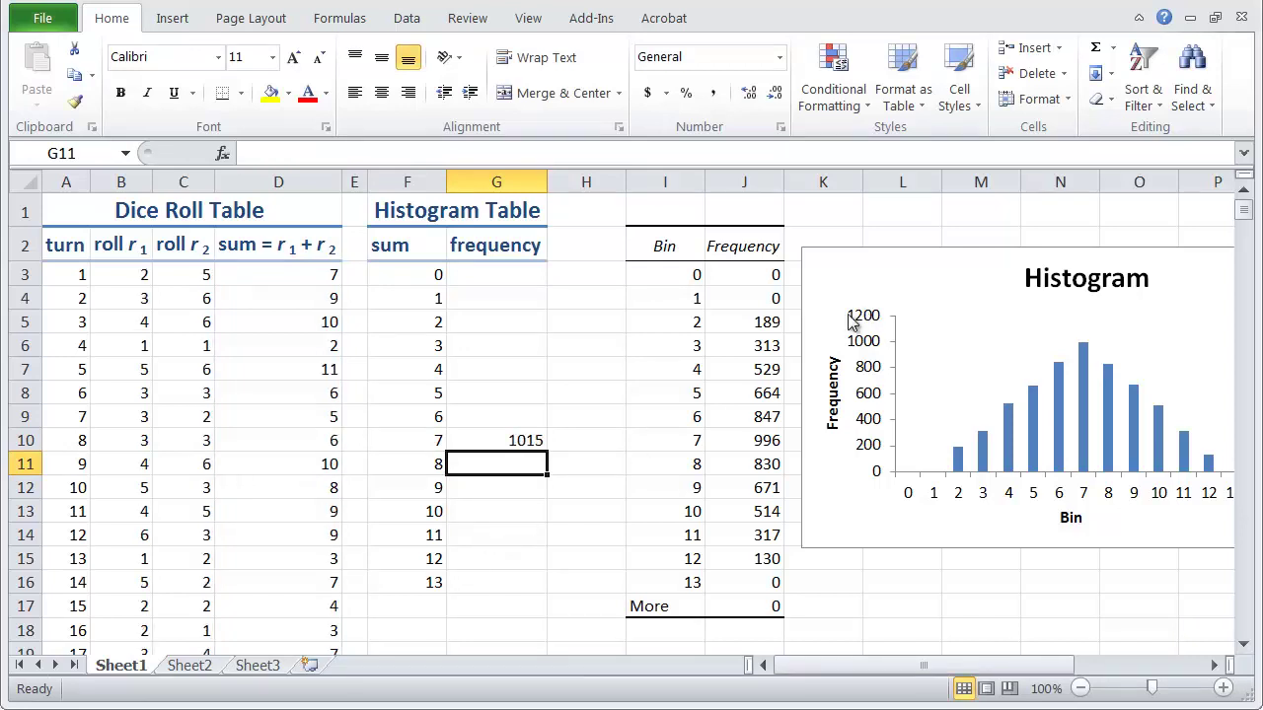
left_click(530, 437)
left_click(522, 472)
left_click(505, 444)
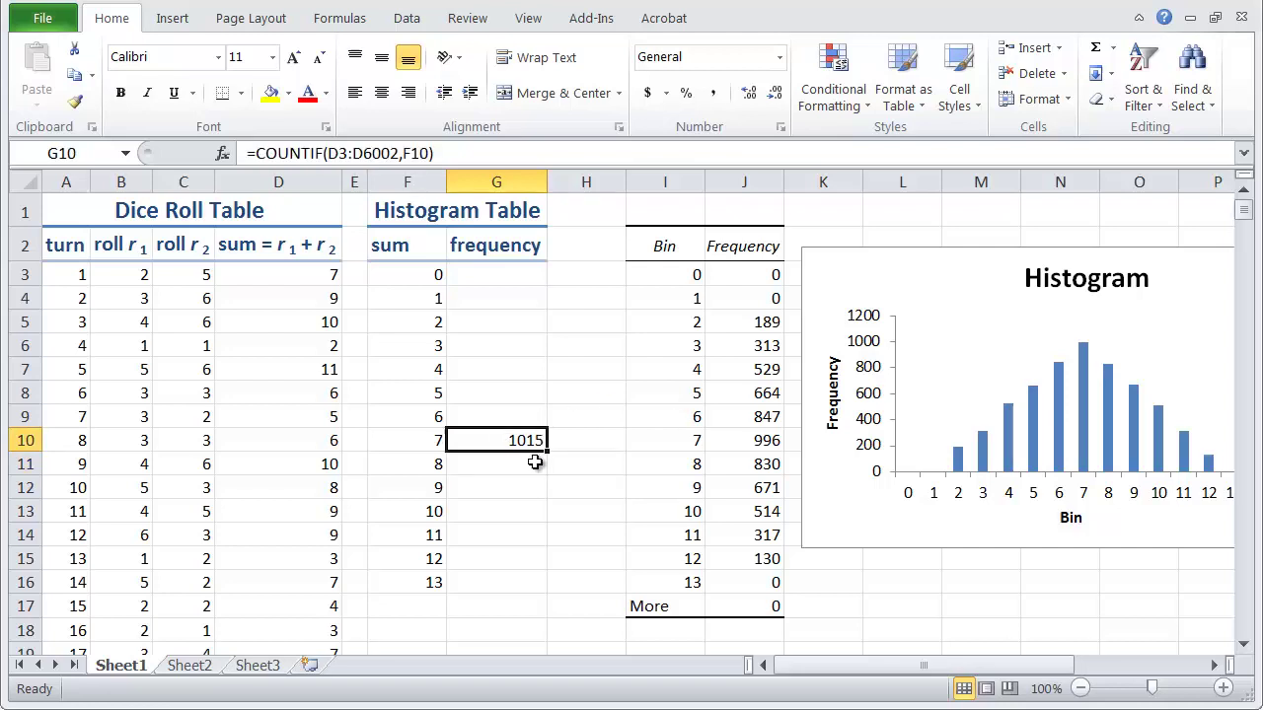
Copy G10's formula up through G5 and inspect the #REF! error in G6.
left_click_drag(549, 451, 546, 318)
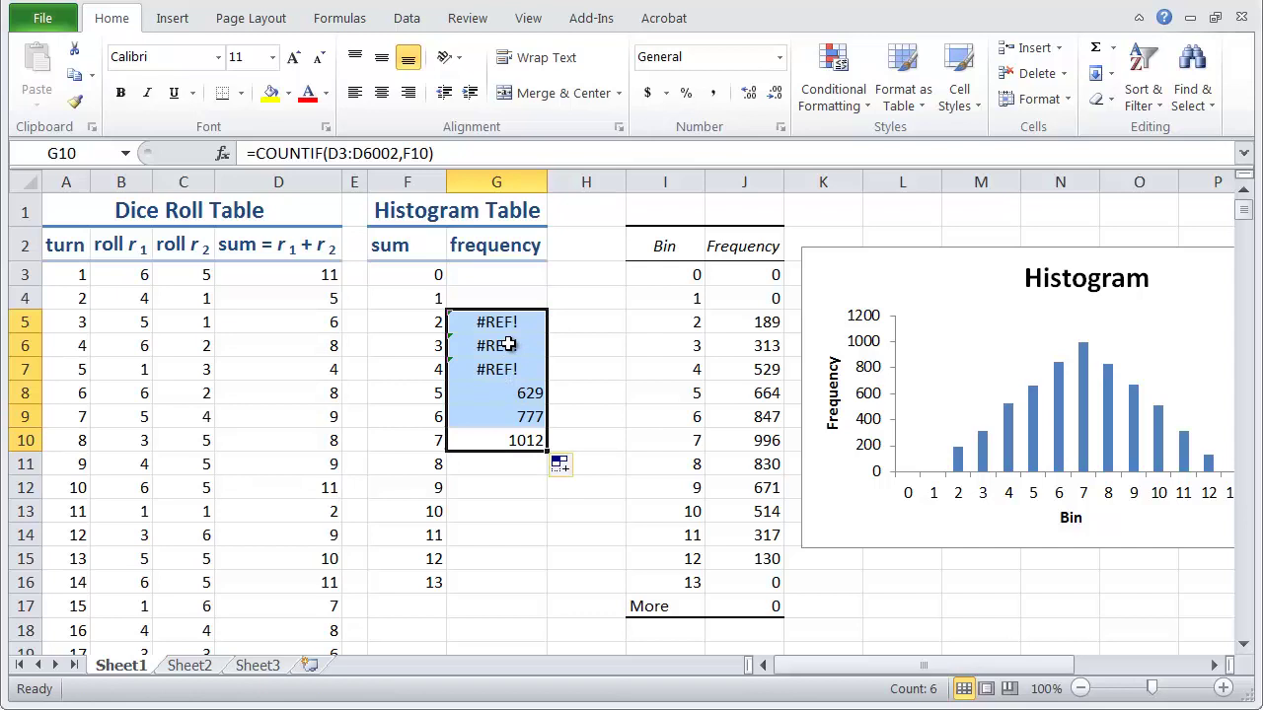
left_click(508, 345)
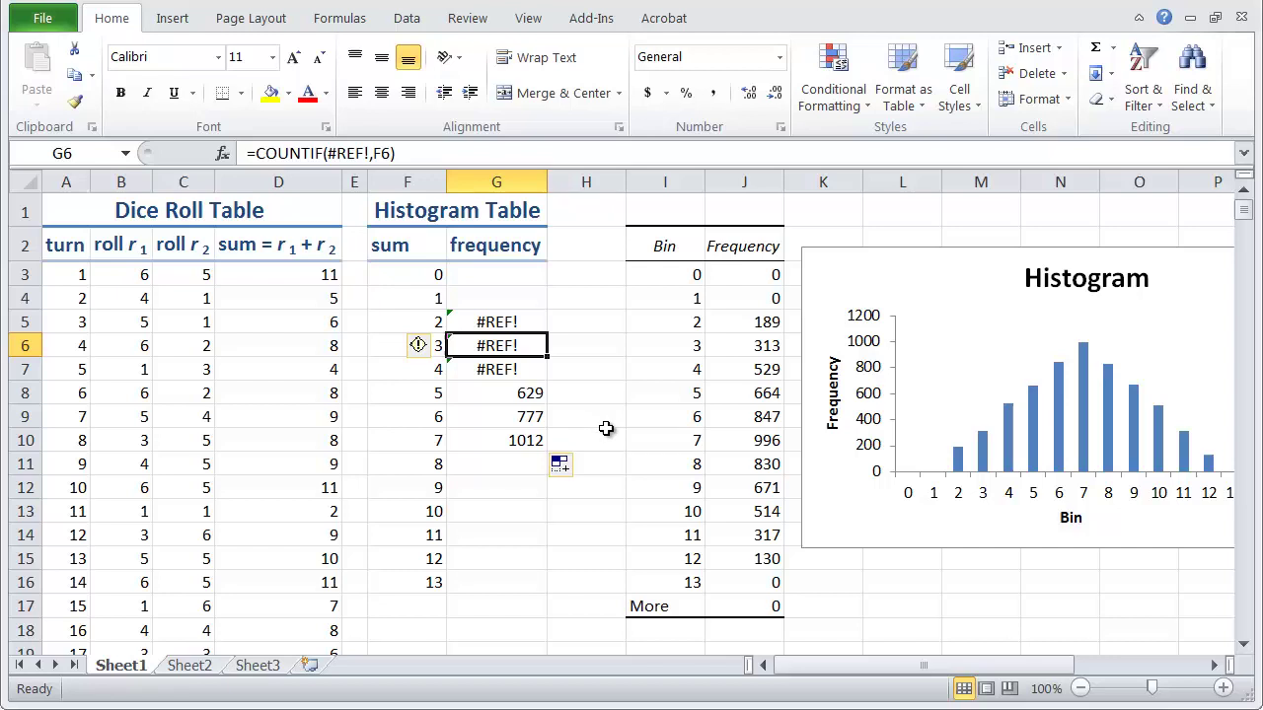
left_click(464, 153)
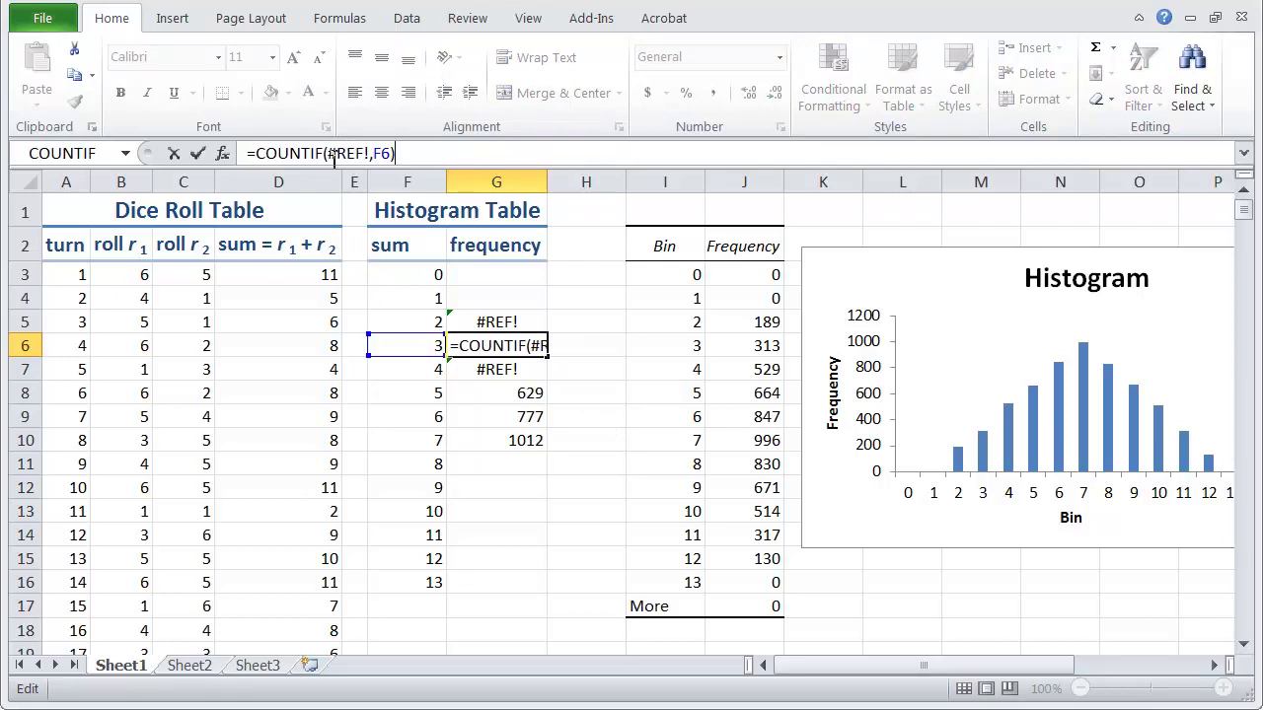
left_click(519, 487)
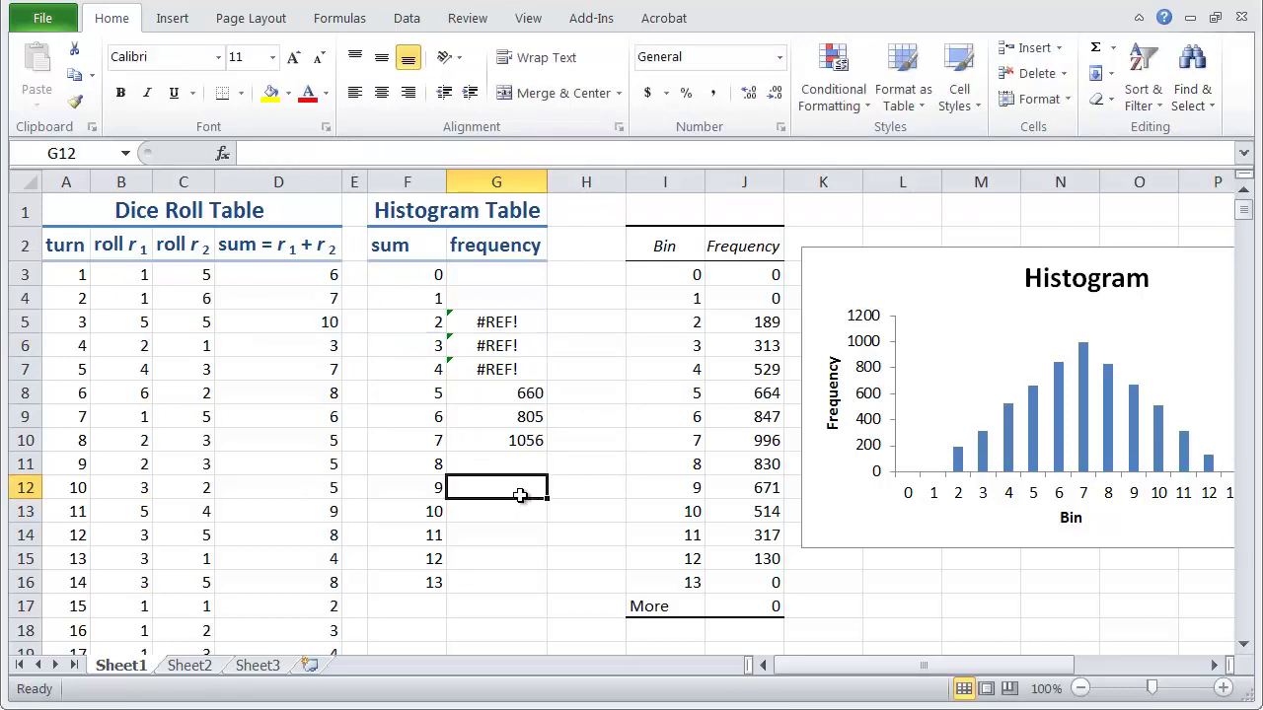
Recheck sum 7's formula, then inspect sum 6's formula with its range shifted to D2:D6001.
left_click(516, 436)
left_click(489, 155)
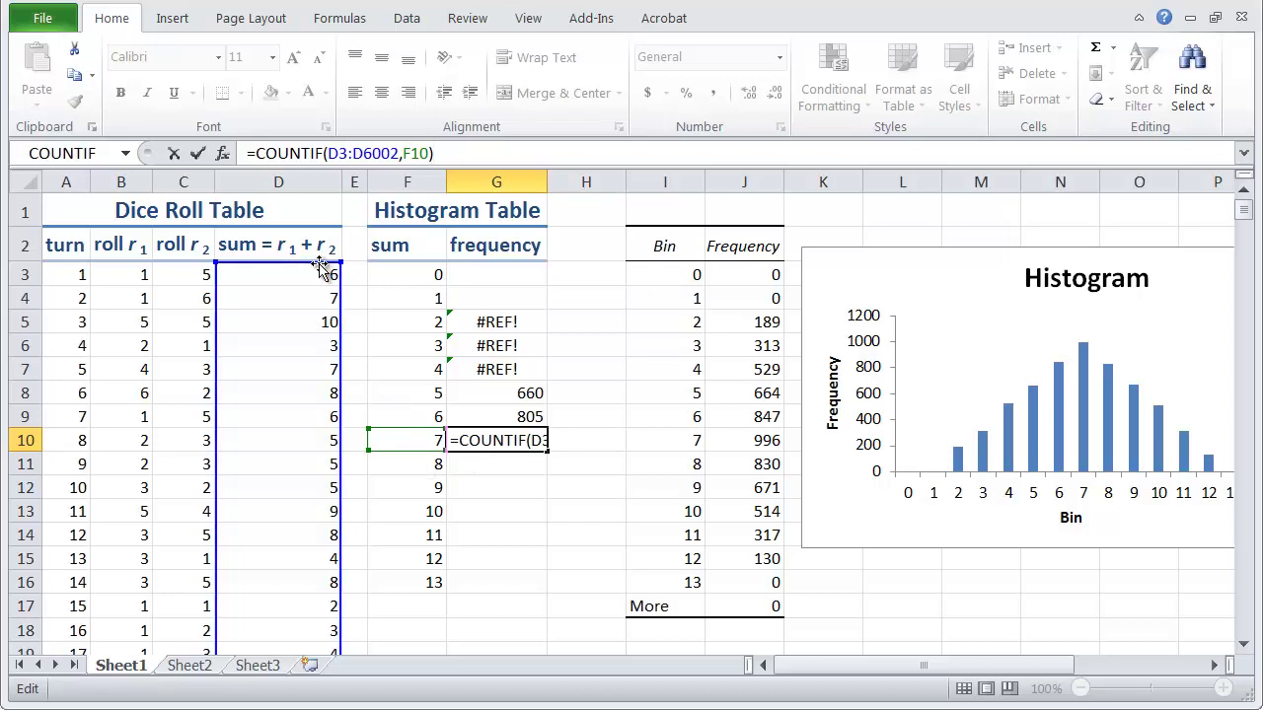
left_click(502, 416)
left_click(472, 155)
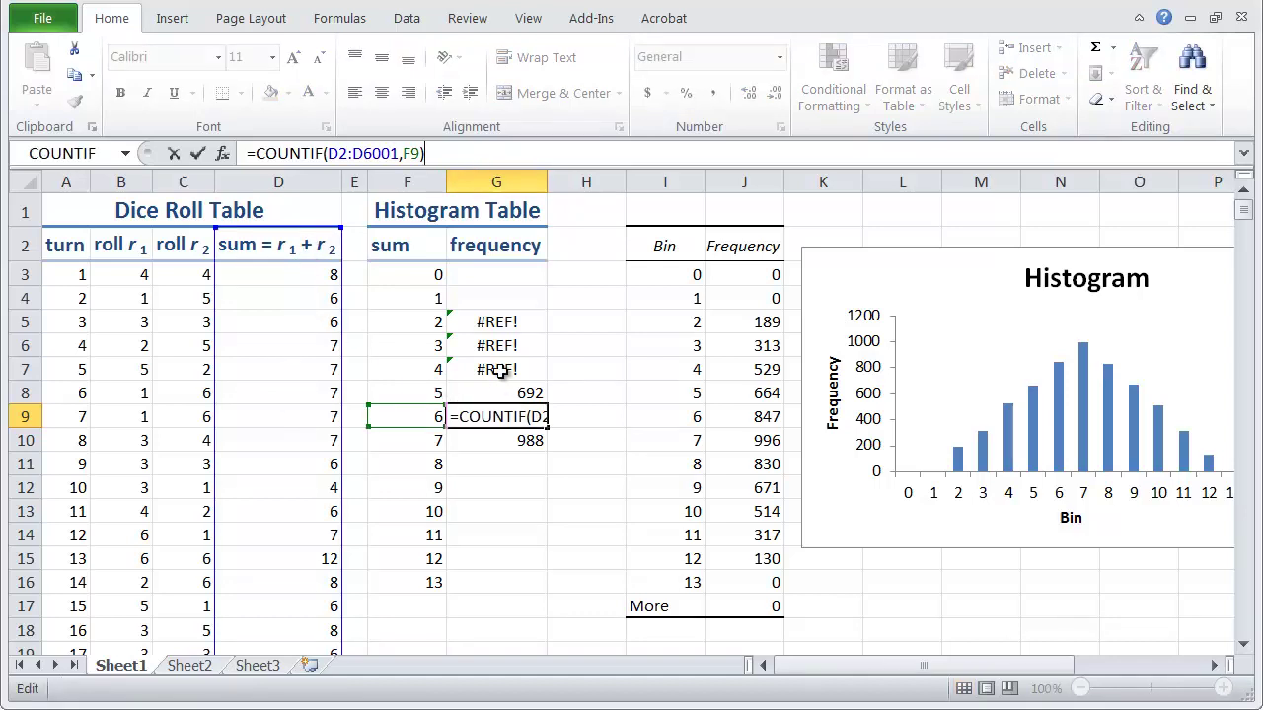
Edit G10 to =COUNTIF($D$3:$D$6002,F10), using $ signs and F4 to lock the range.
left_click(494, 509)
left_click(513, 439)
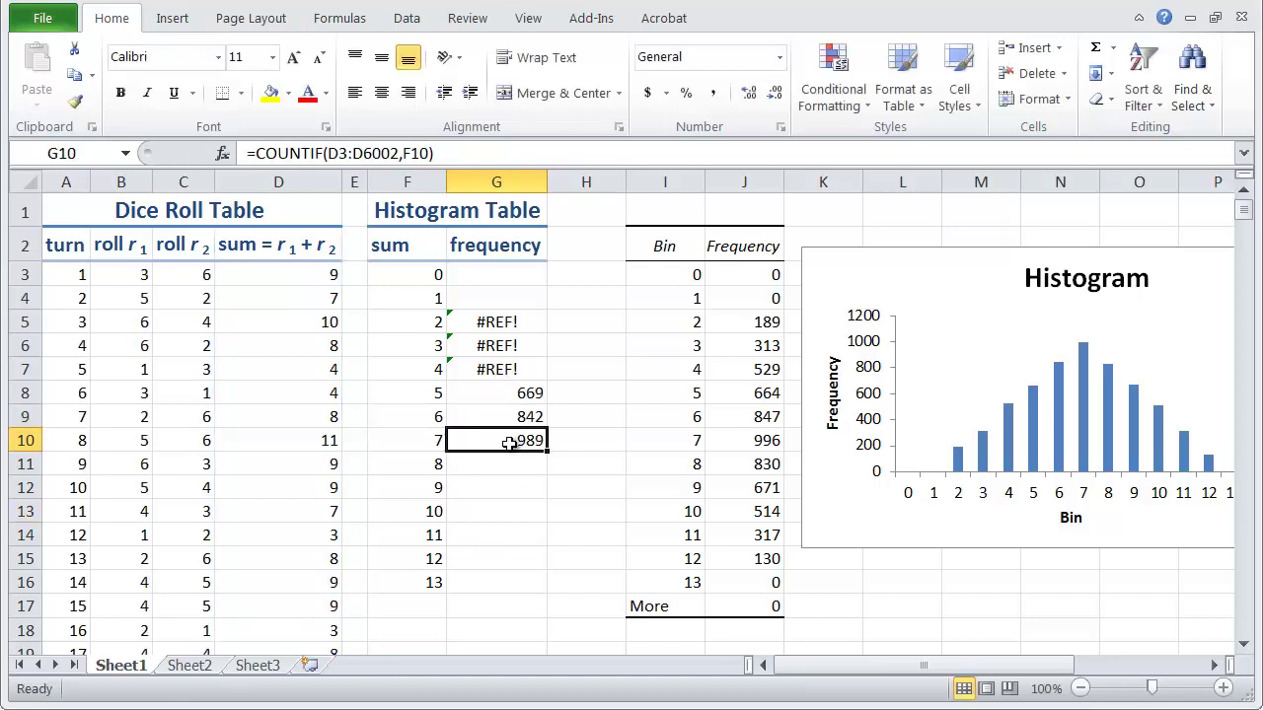
left_click(335, 153)
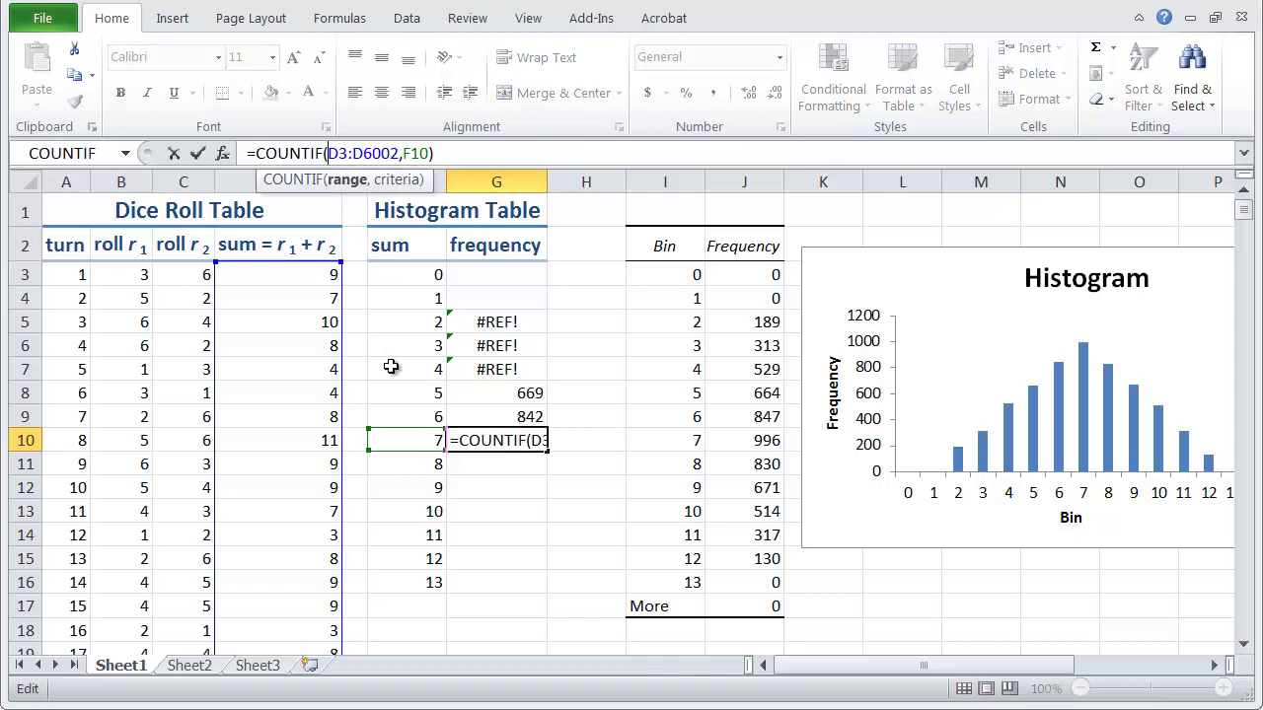
type("$")
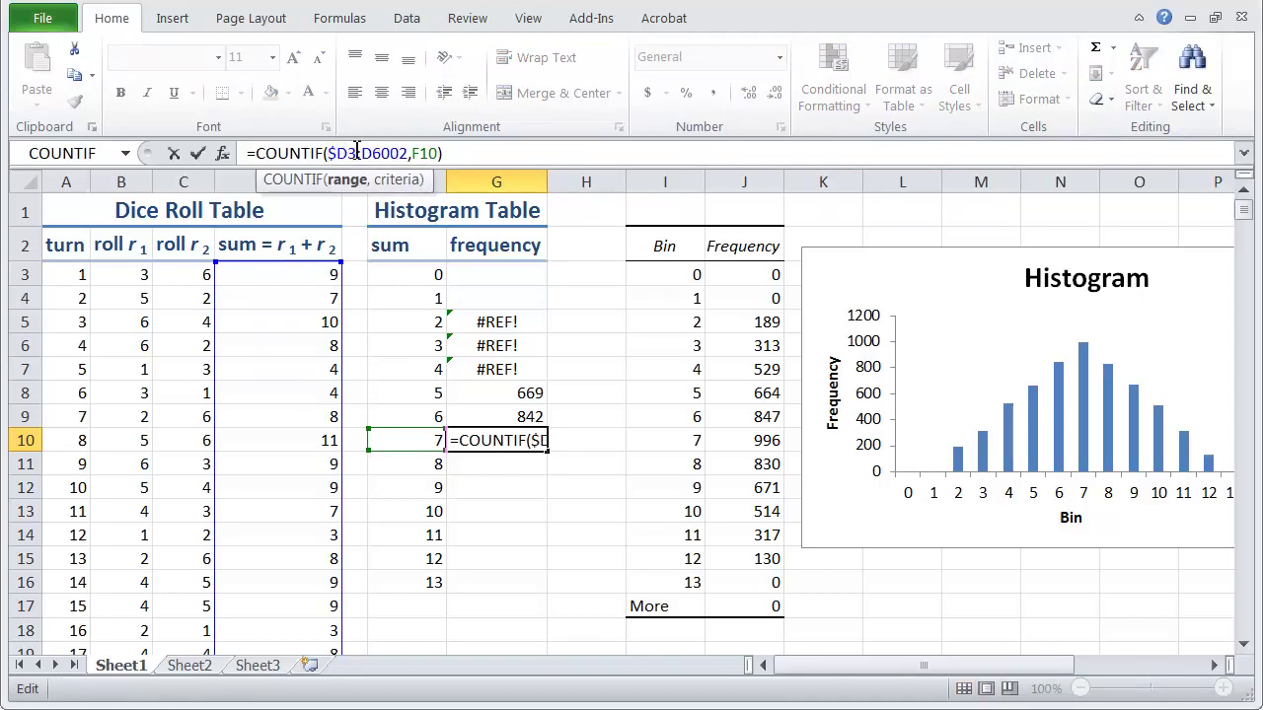
key("Right")
key("Right")
key("Right")
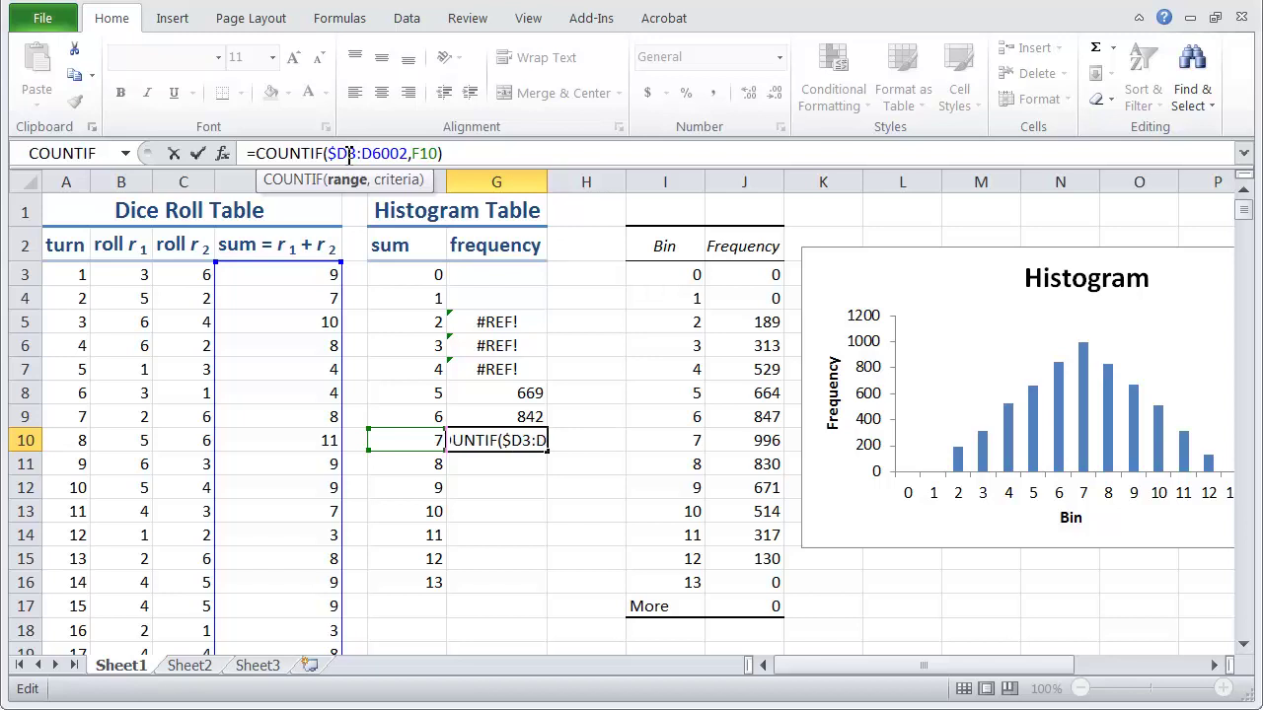
type("$")
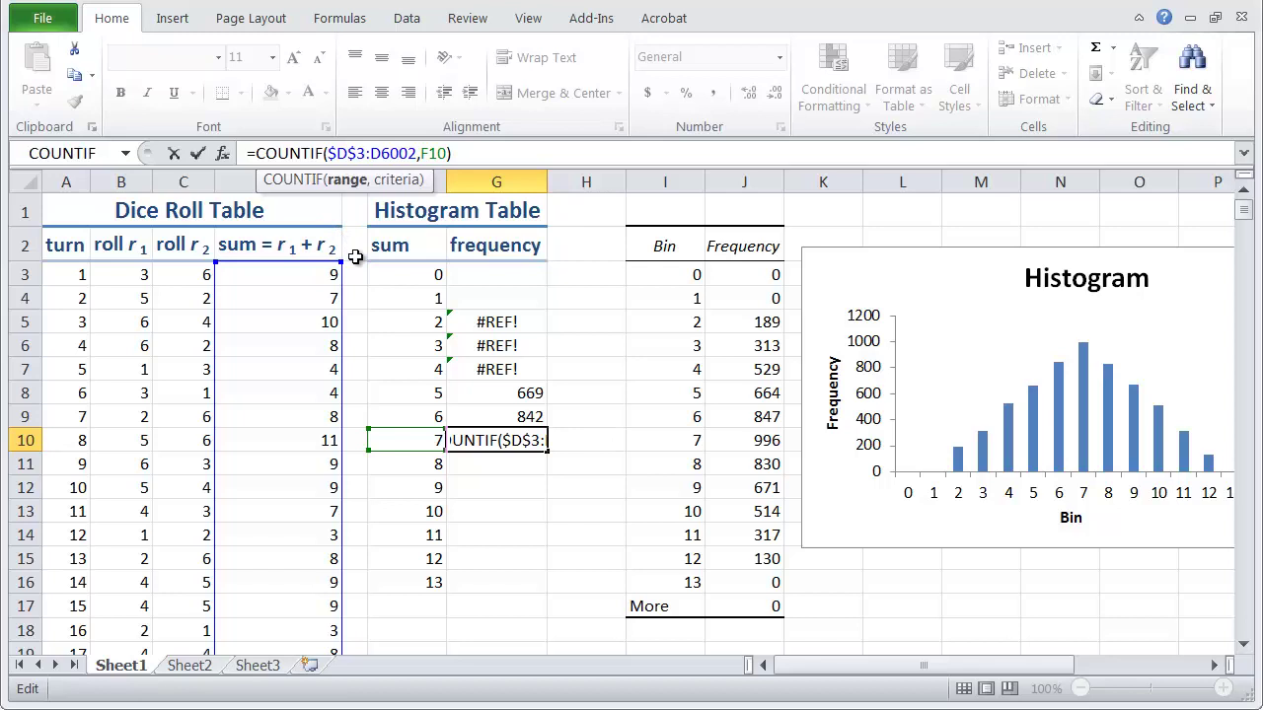
key("F4")
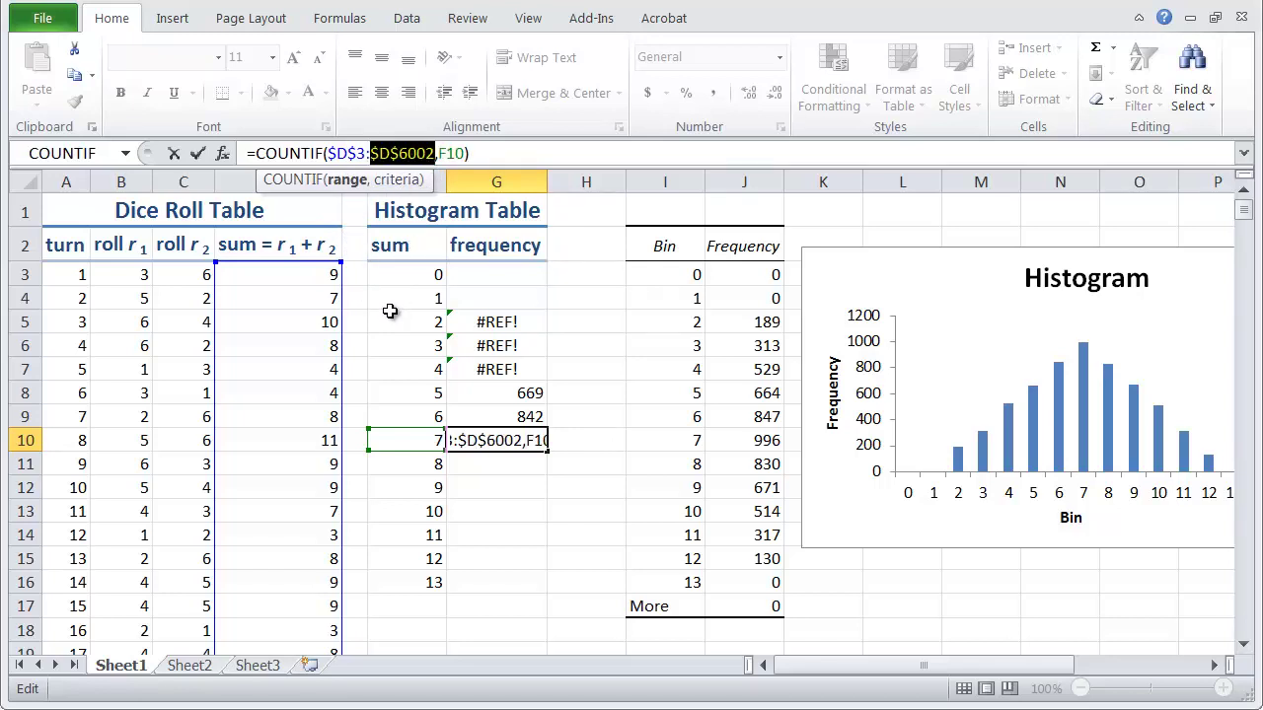
key("Return")
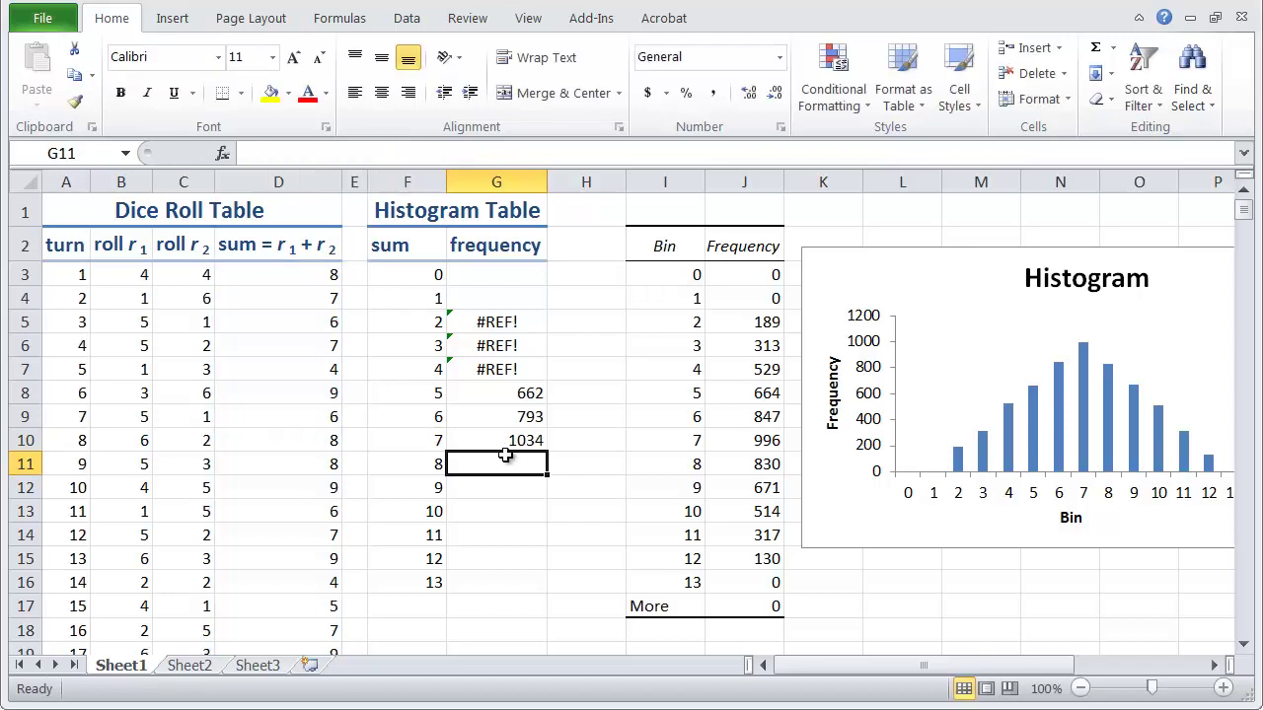
Fill G10's formula up to sum 0 in G3 and down to sum 13 in G16.
left_click(511, 440)
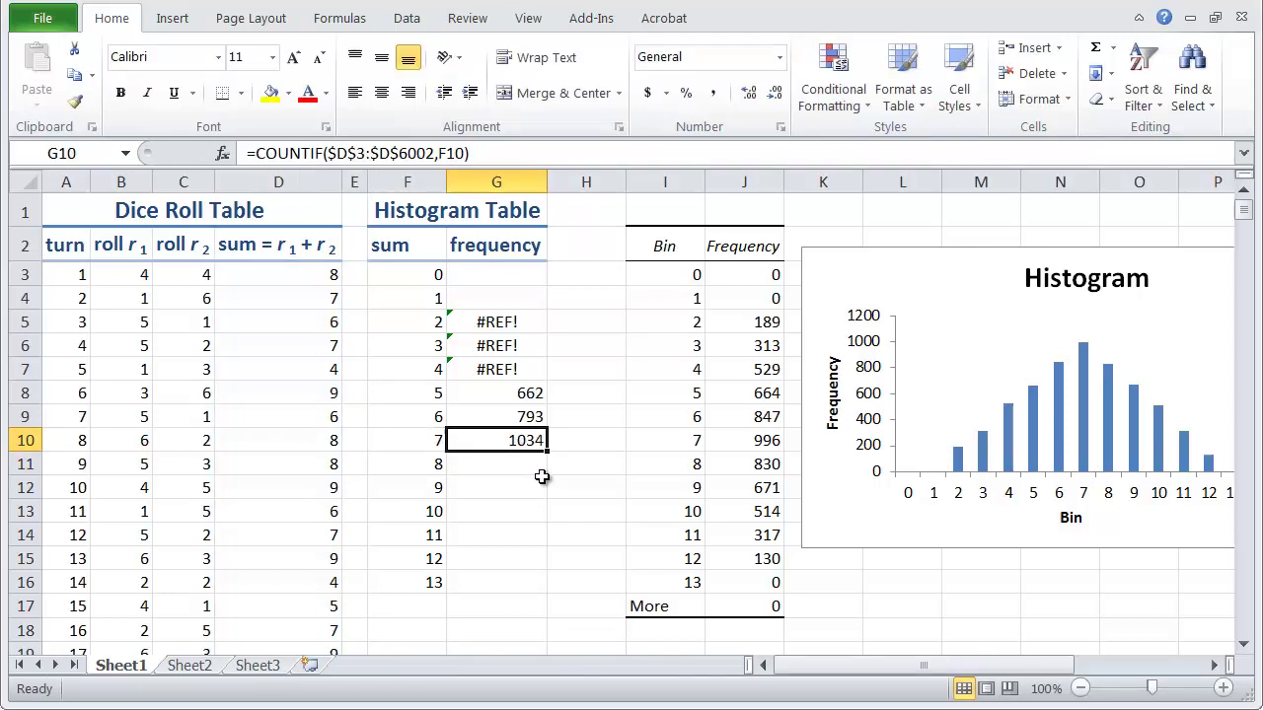
left_click_drag(546, 450, 537, 266)
left_click(496, 444)
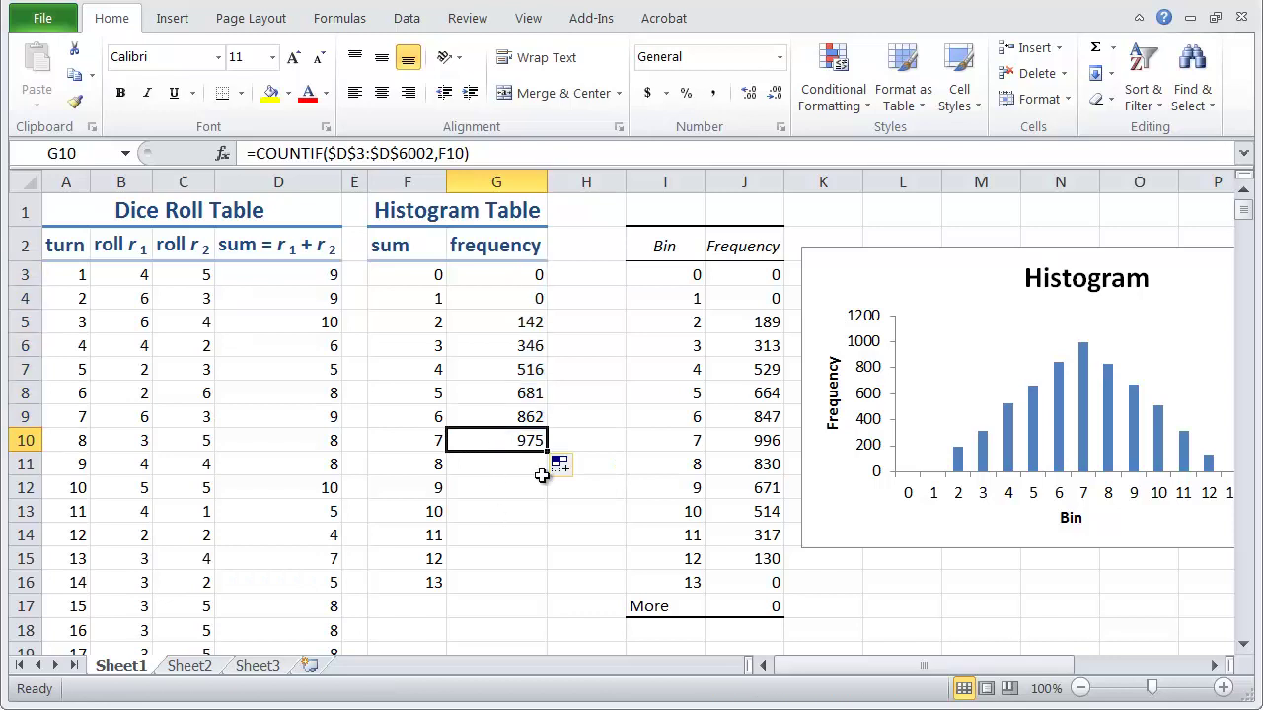
left_click_drag(548, 451, 535, 586)
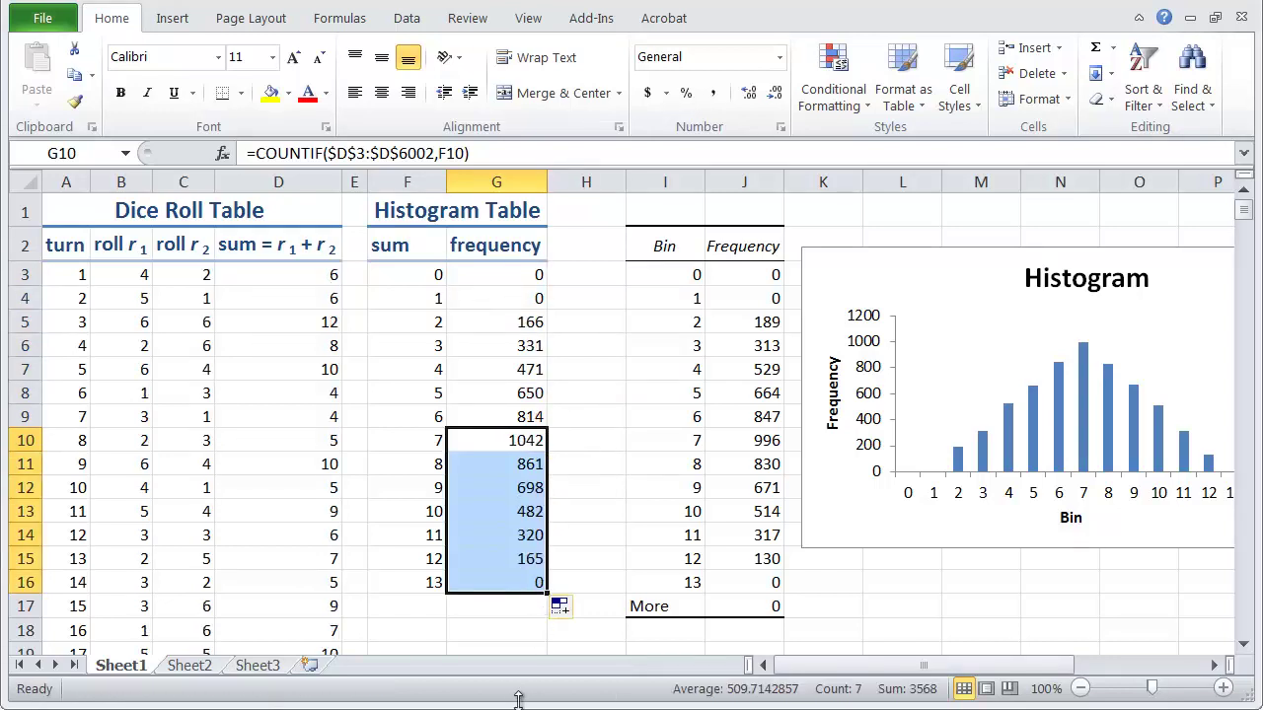
Verify sum 12's formula keeps the fixed range, then press F9 twice to re-roll the dice.
left_click(480, 559)
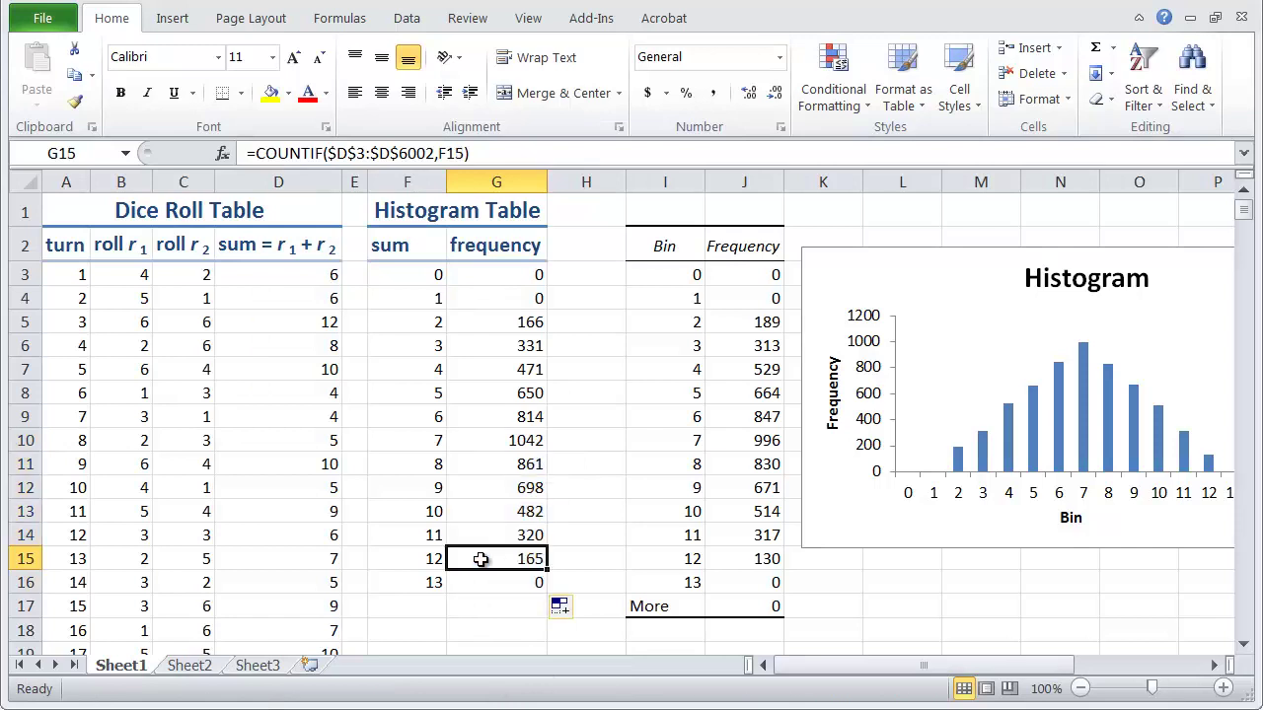
left_click(504, 153)
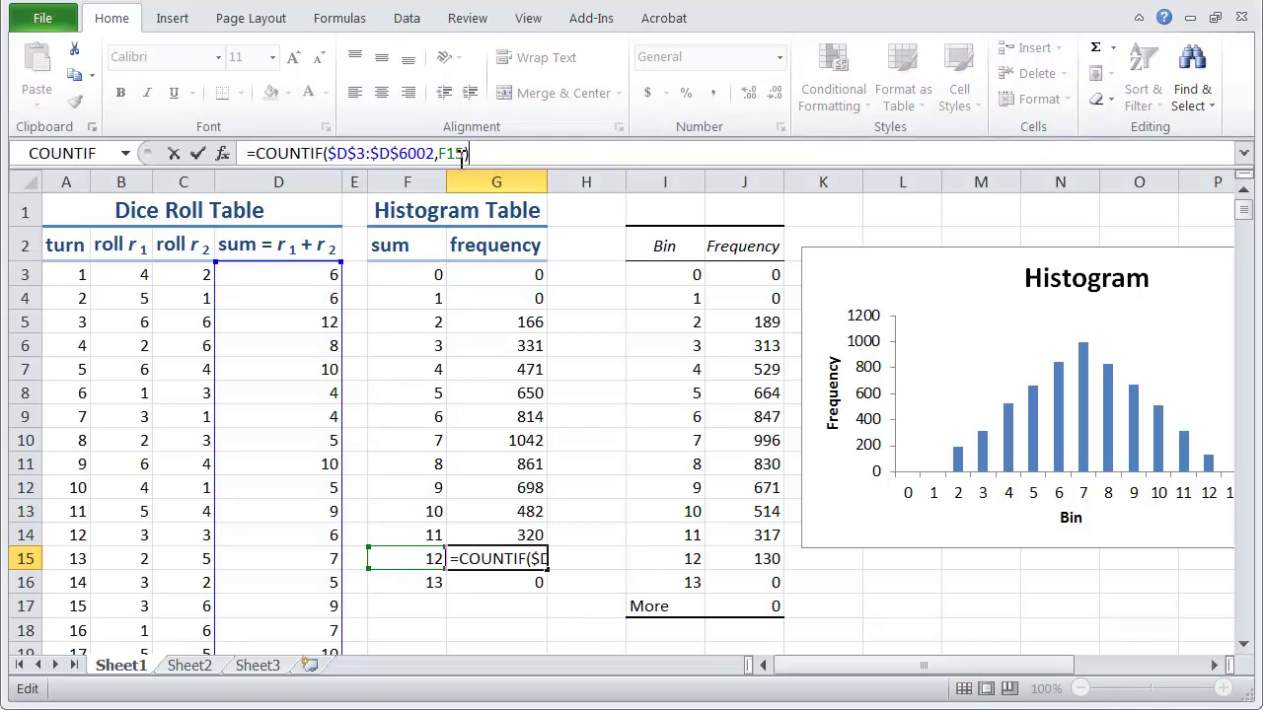
left_click_drag(287, 266, 287, 264)
key("Return")
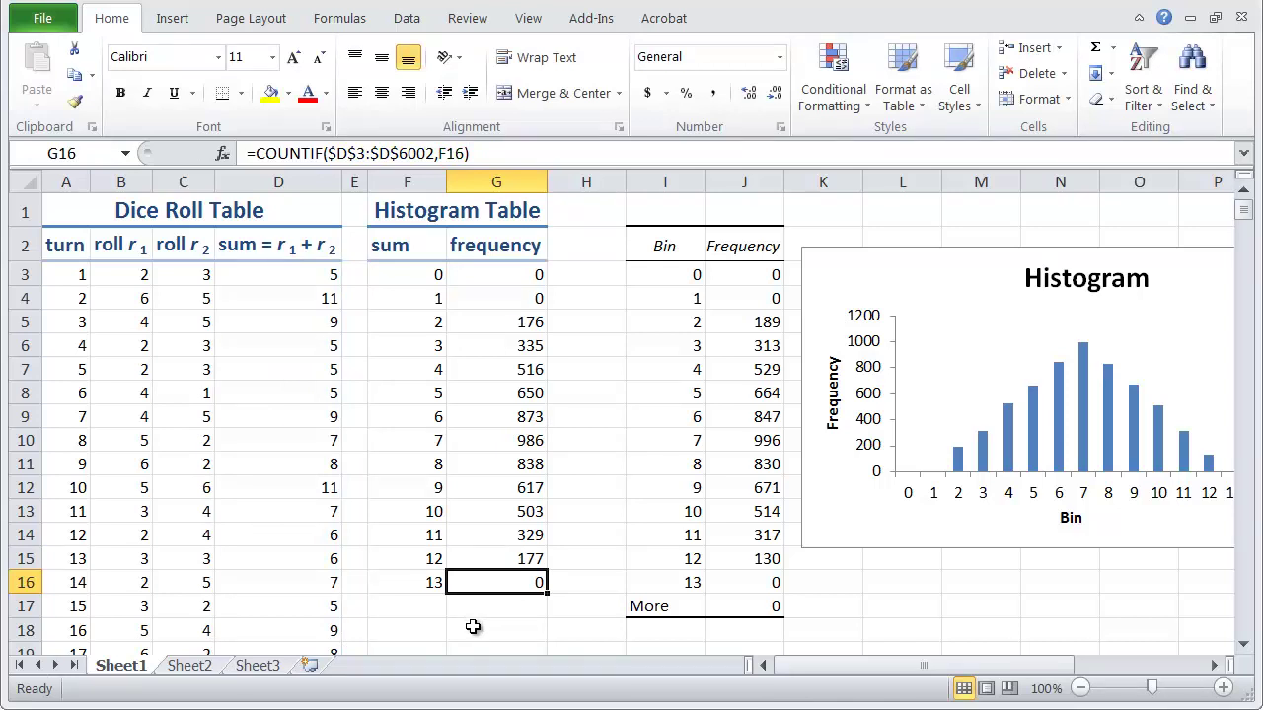
left_click(473, 628)
key("F9")
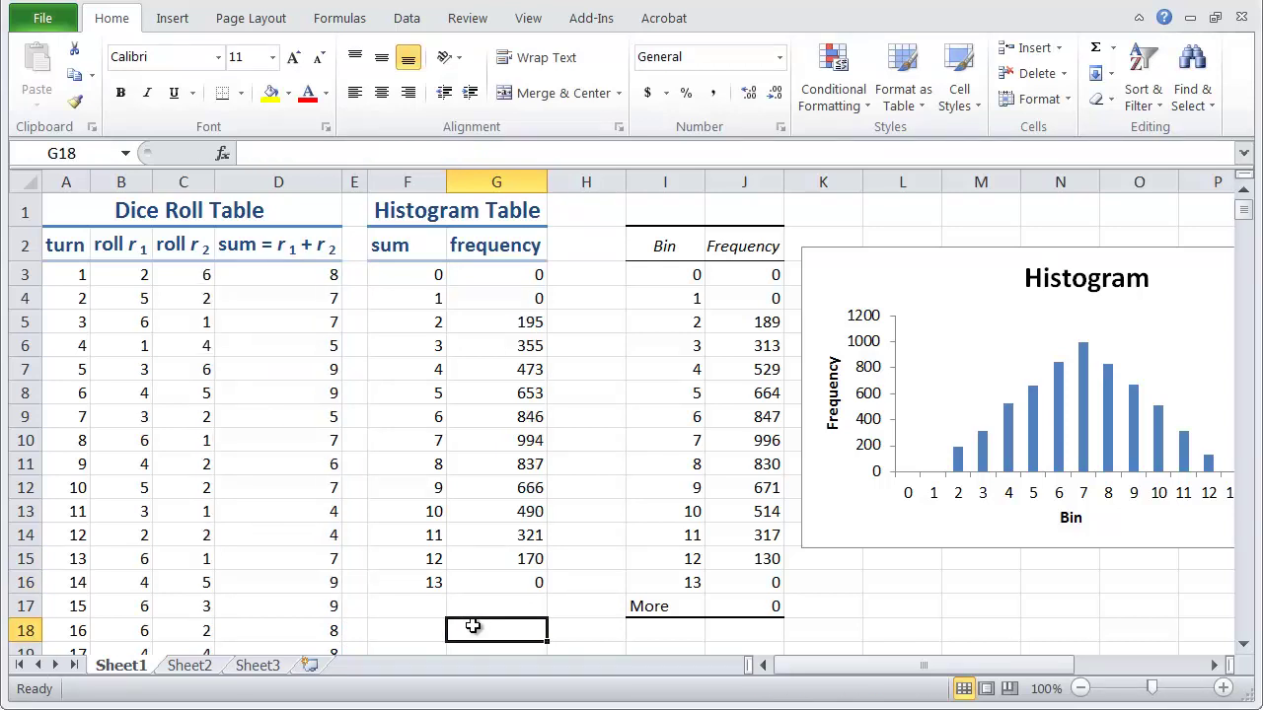
key("F9")
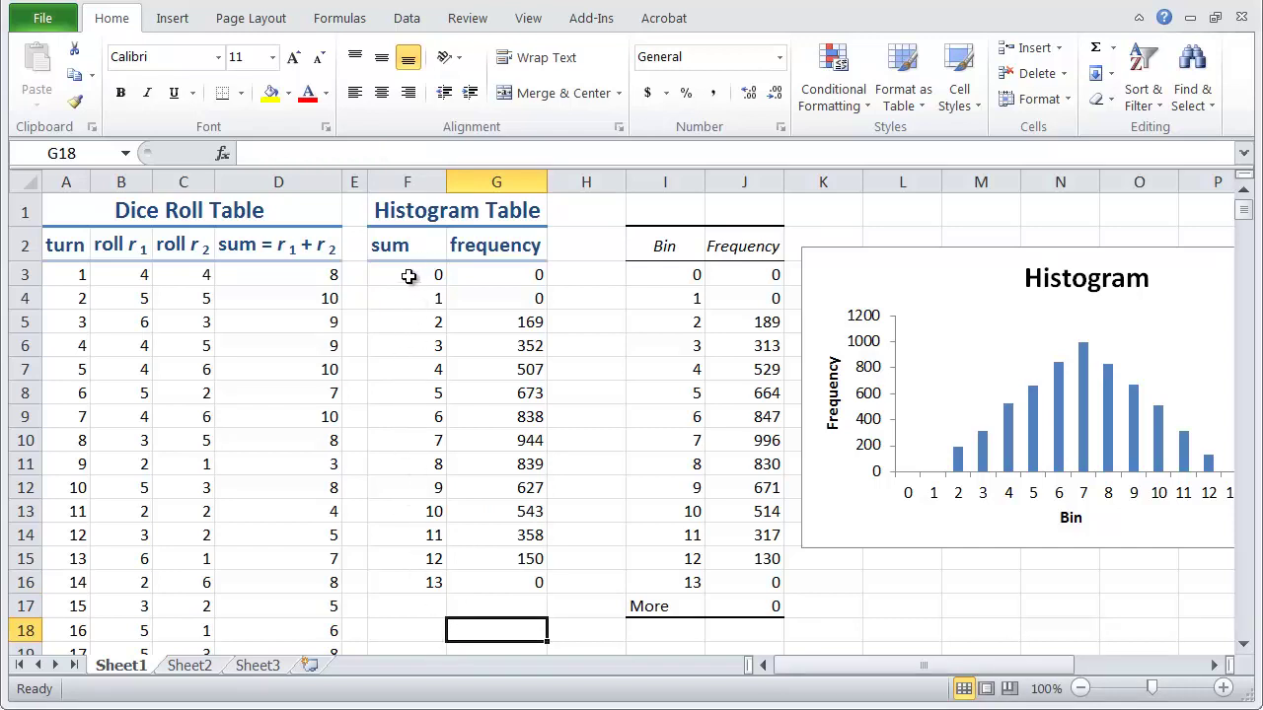
Insert a markers-only scatter chart of the sums and frequencies in F3:G16.
left_click_drag(403, 276, 480, 589)
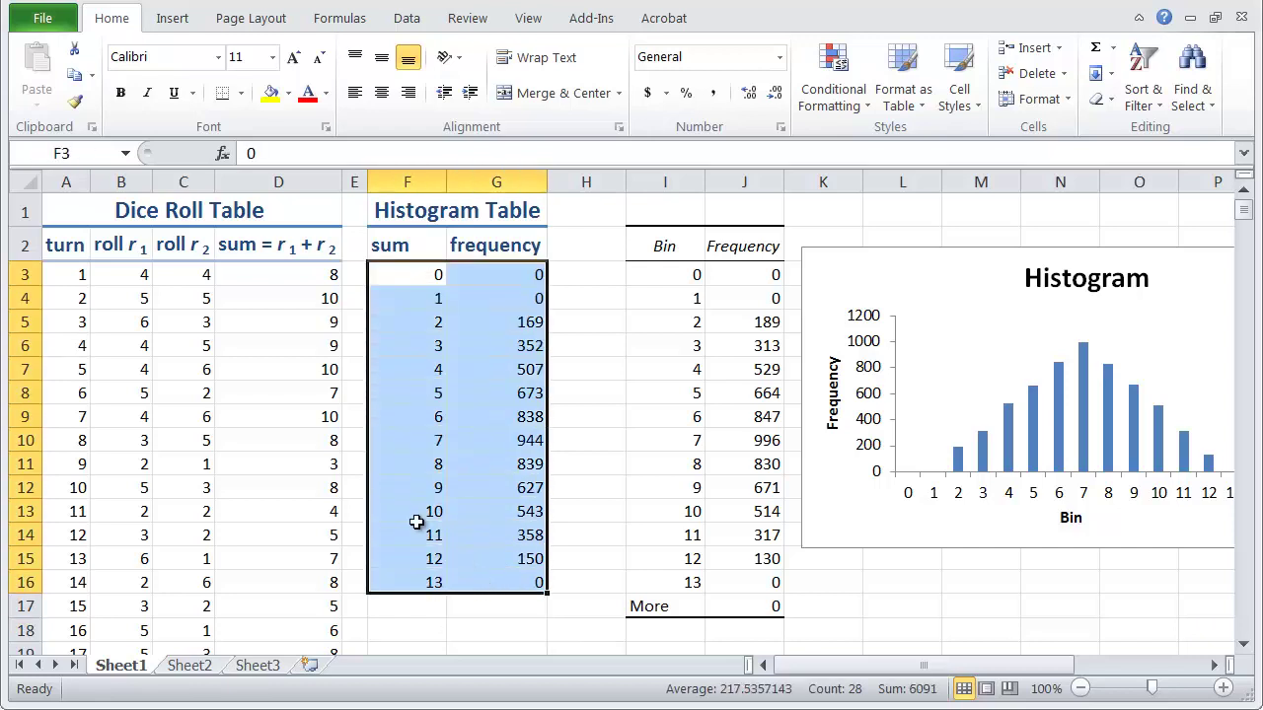
left_click(171, 18)
left_click(615, 79)
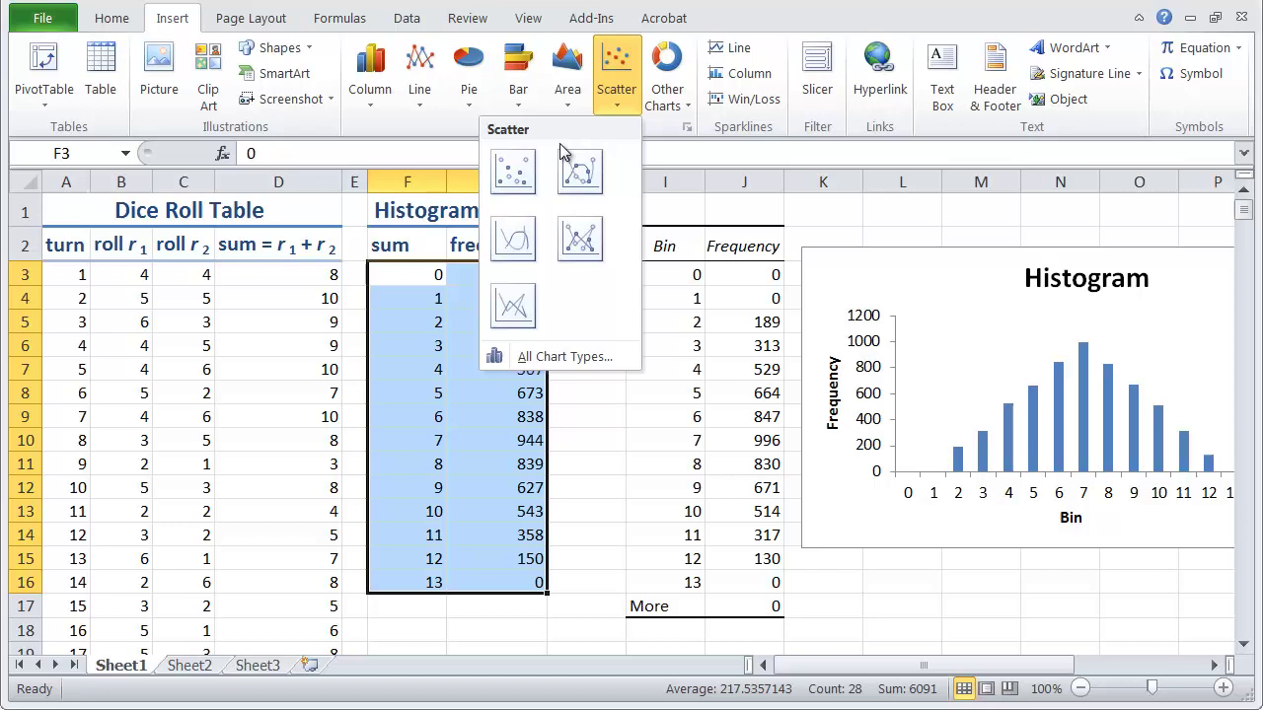
left_click(514, 172)
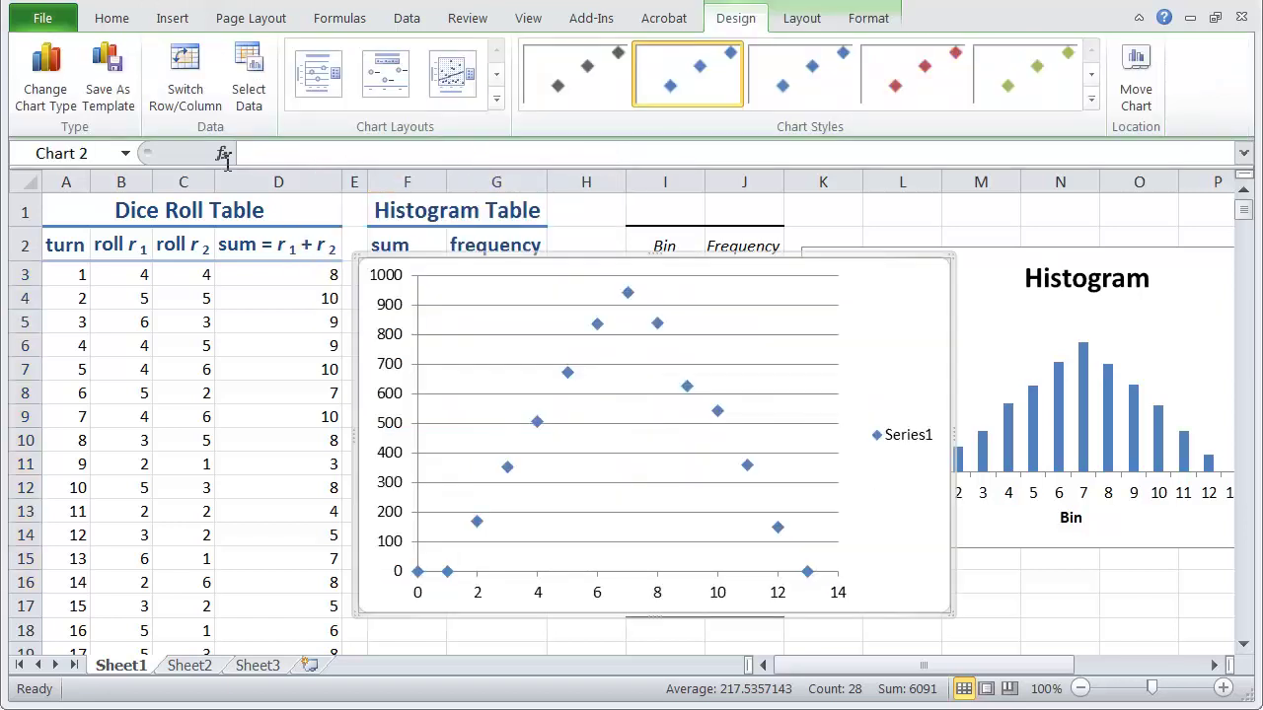
Apply the Markers_only chart template to the new scatter chart.
left_click(44, 77)
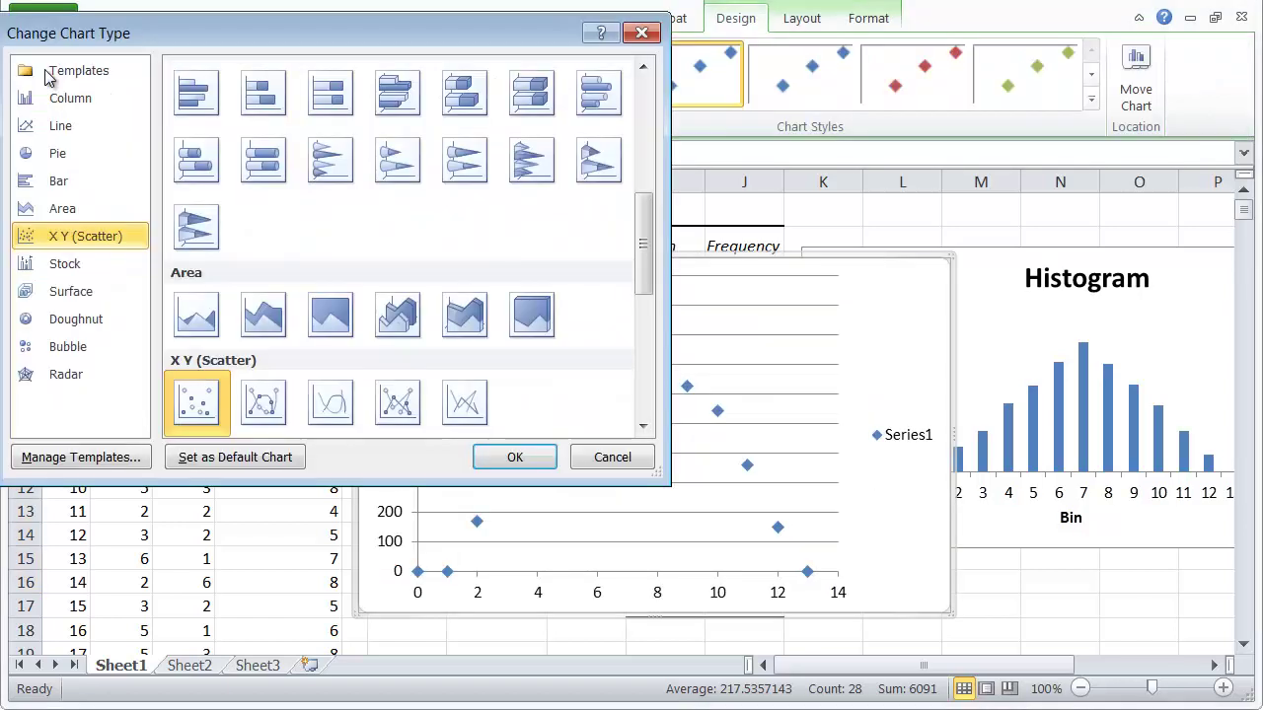
left_click(79, 79)
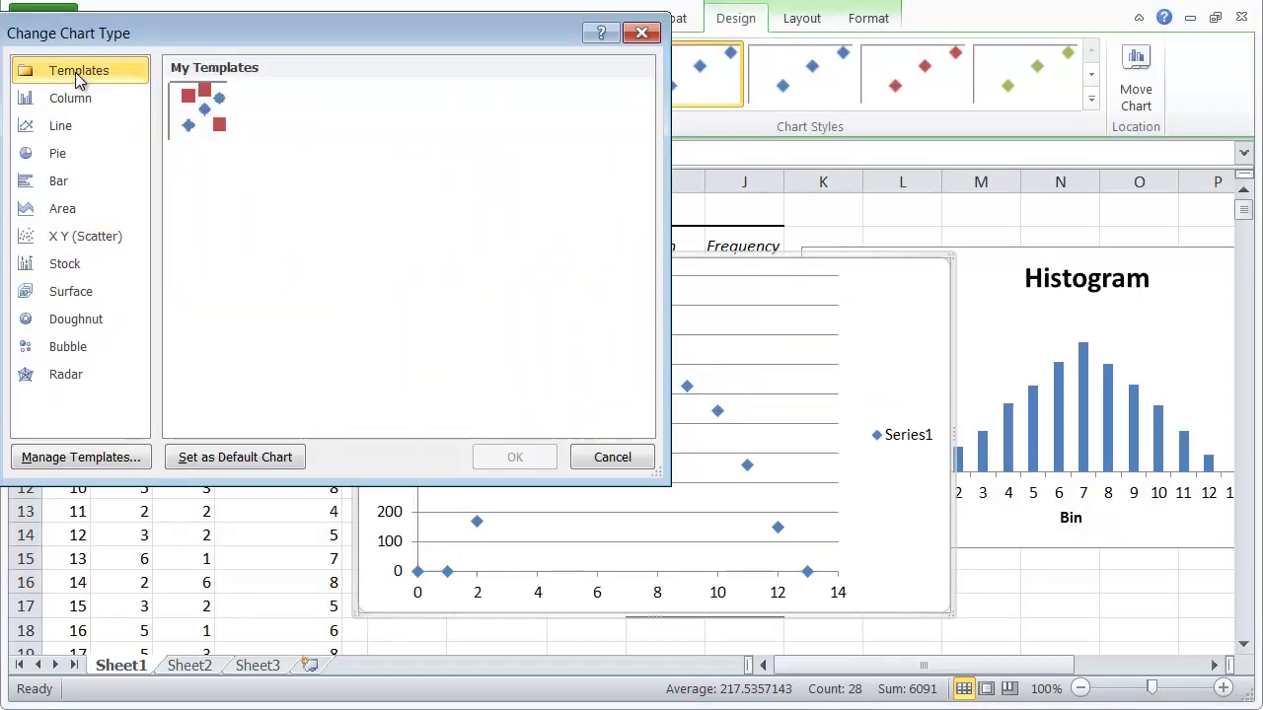
left_click(207, 111)
left_click(516, 457)
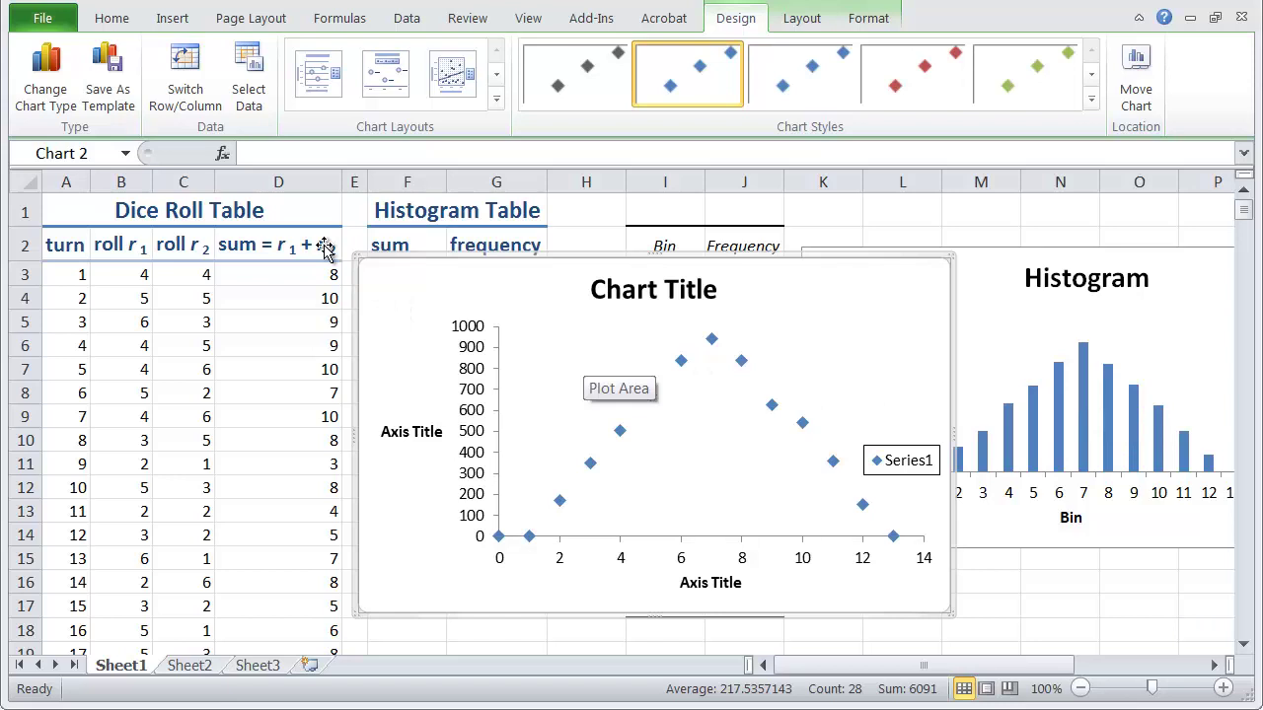
Change the new scatter chart into a column chart.
left_click(54, 84)
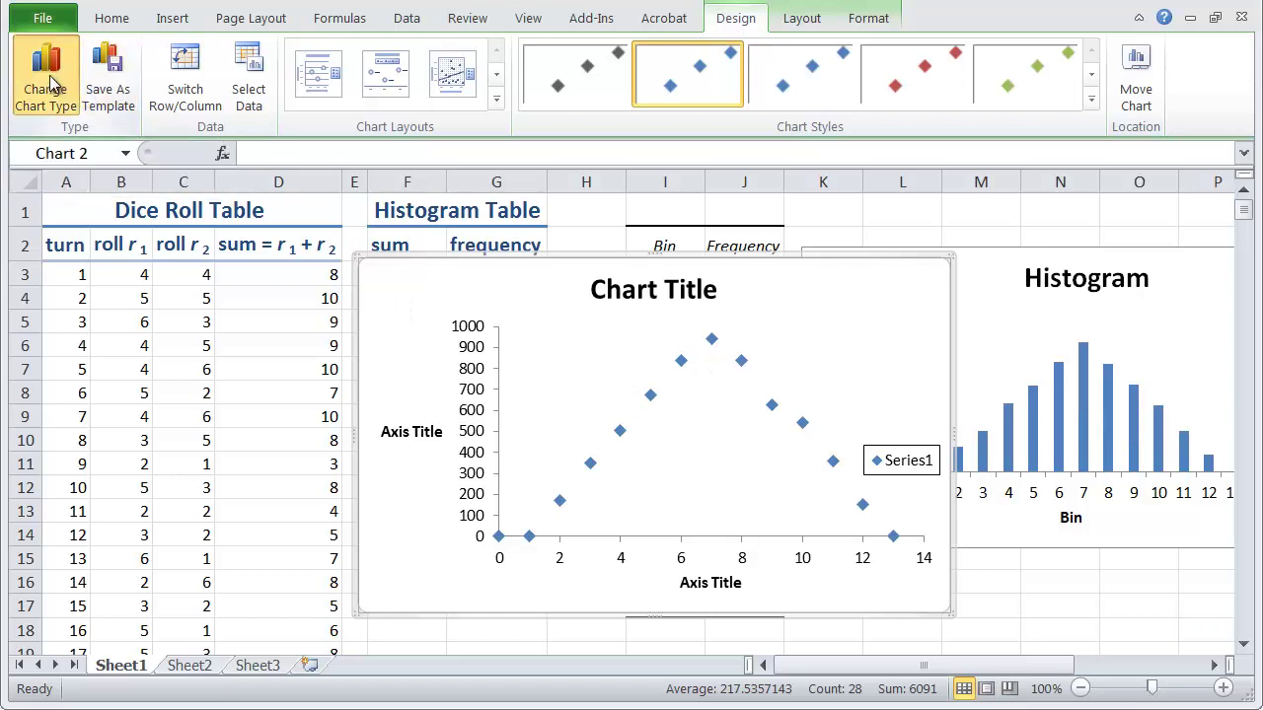
left_click(71, 103)
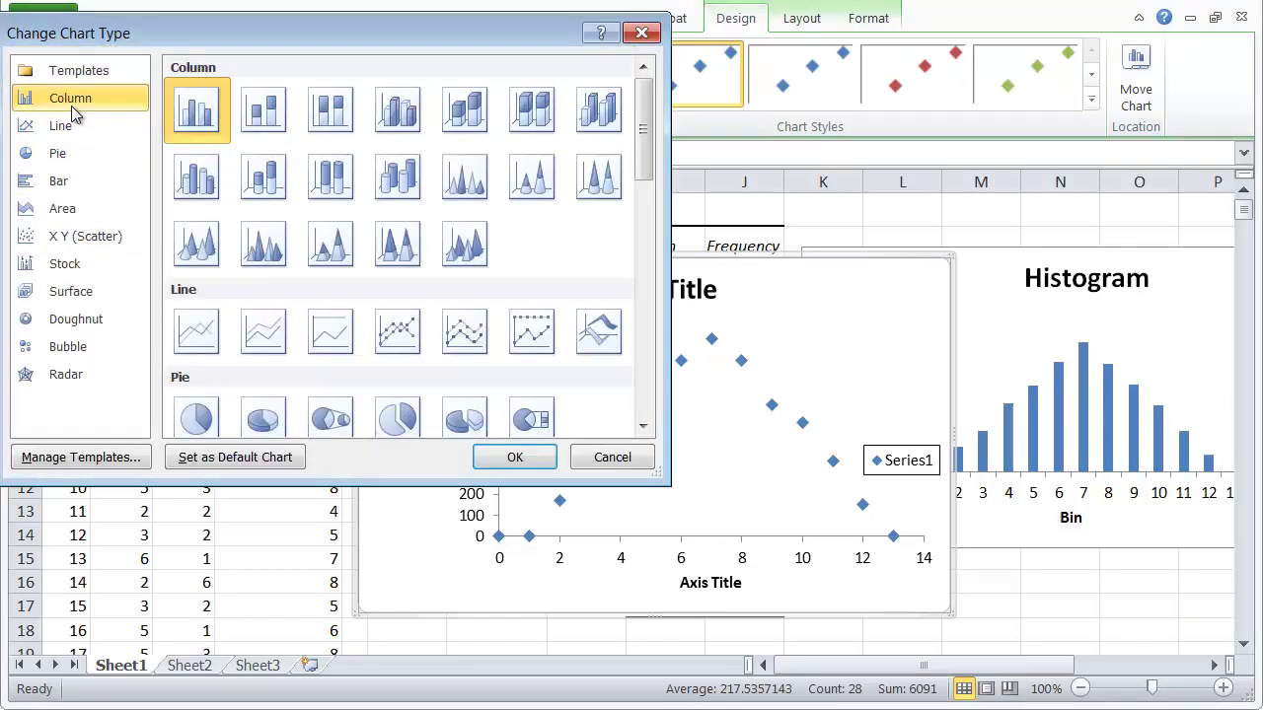
left_click(515, 458)
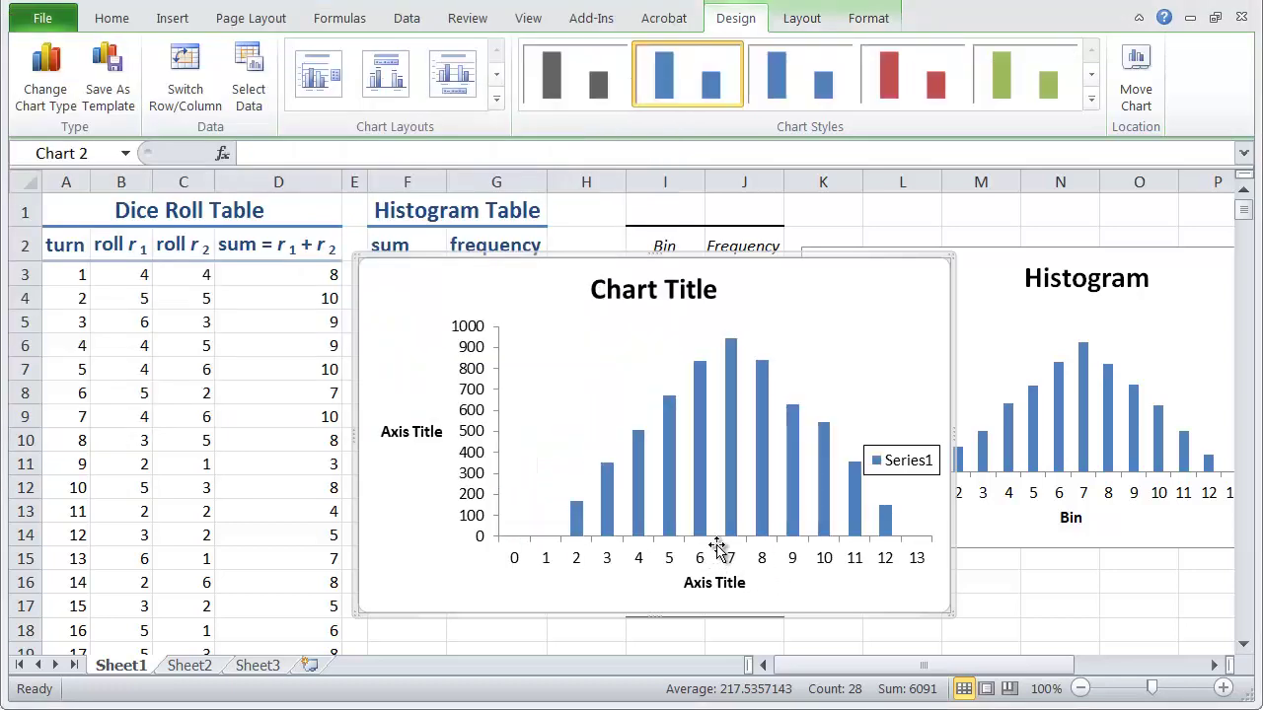
Deselect the chart and recalculate twice with F9, the frequency axis rescaling to 1200.
left_click(595, 213)
key("F9")
key("F9")
key("F9")
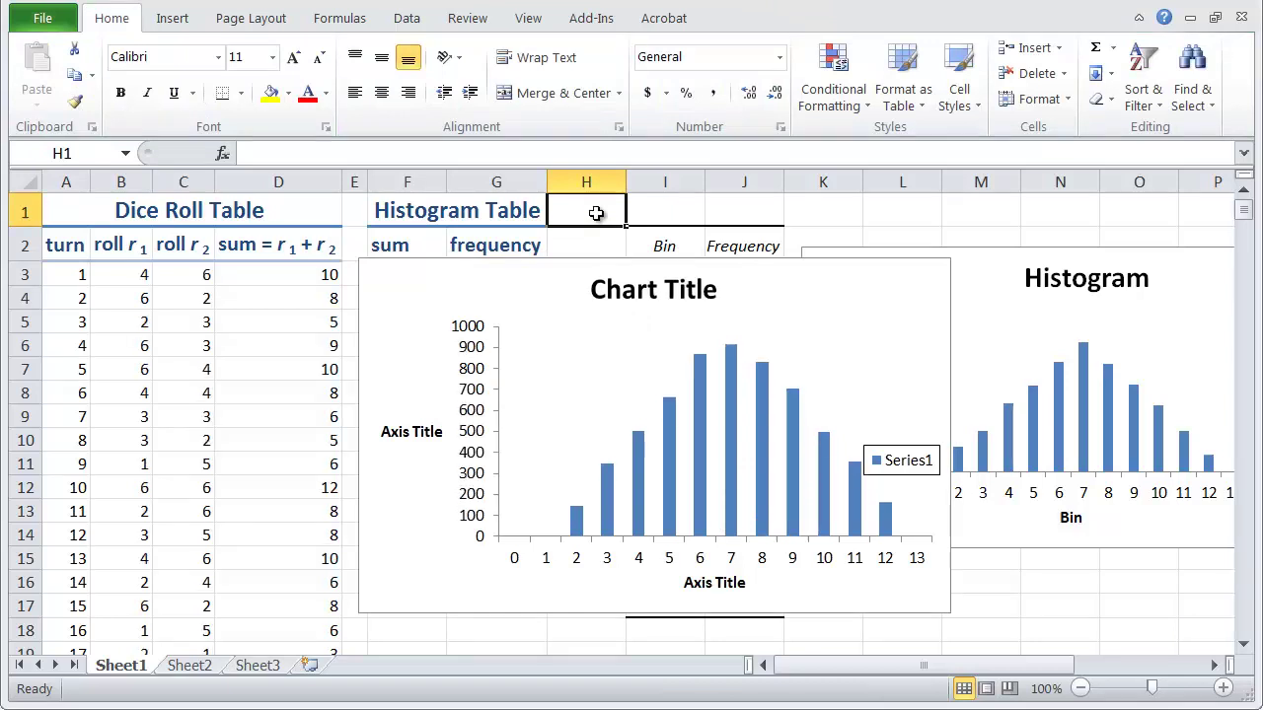
left_click(479, 426)
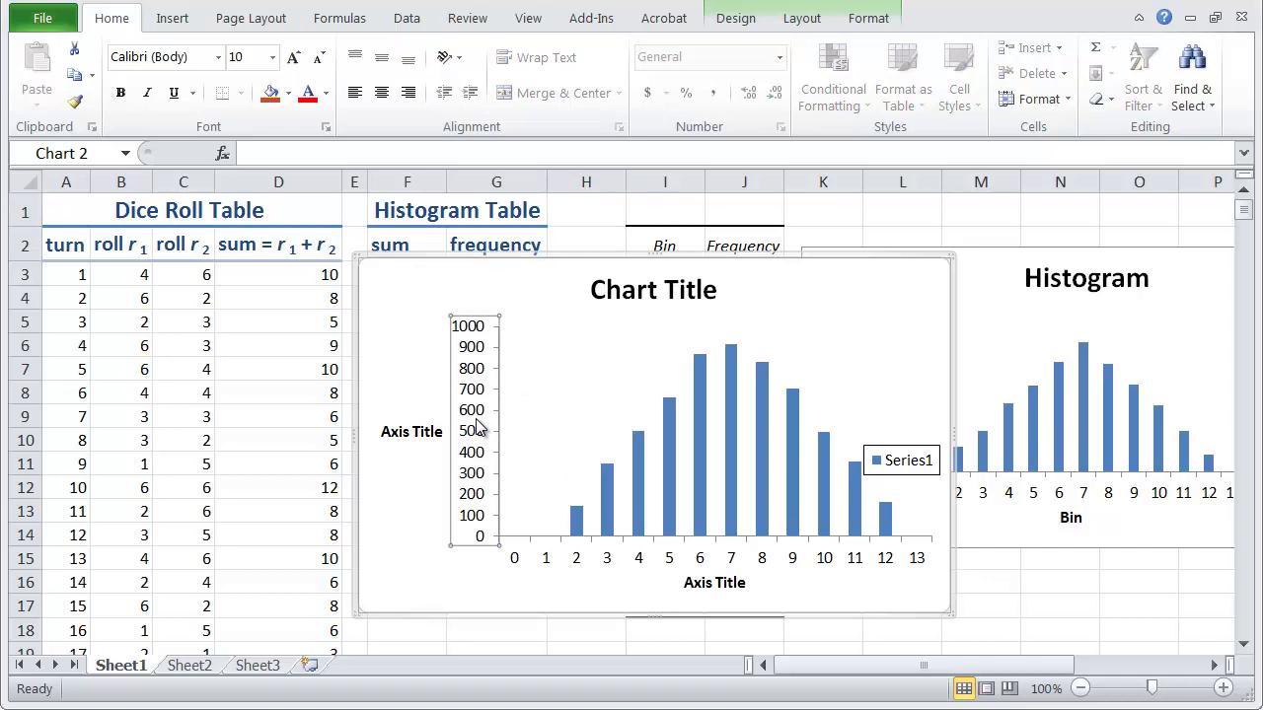
left_click(585, 212)
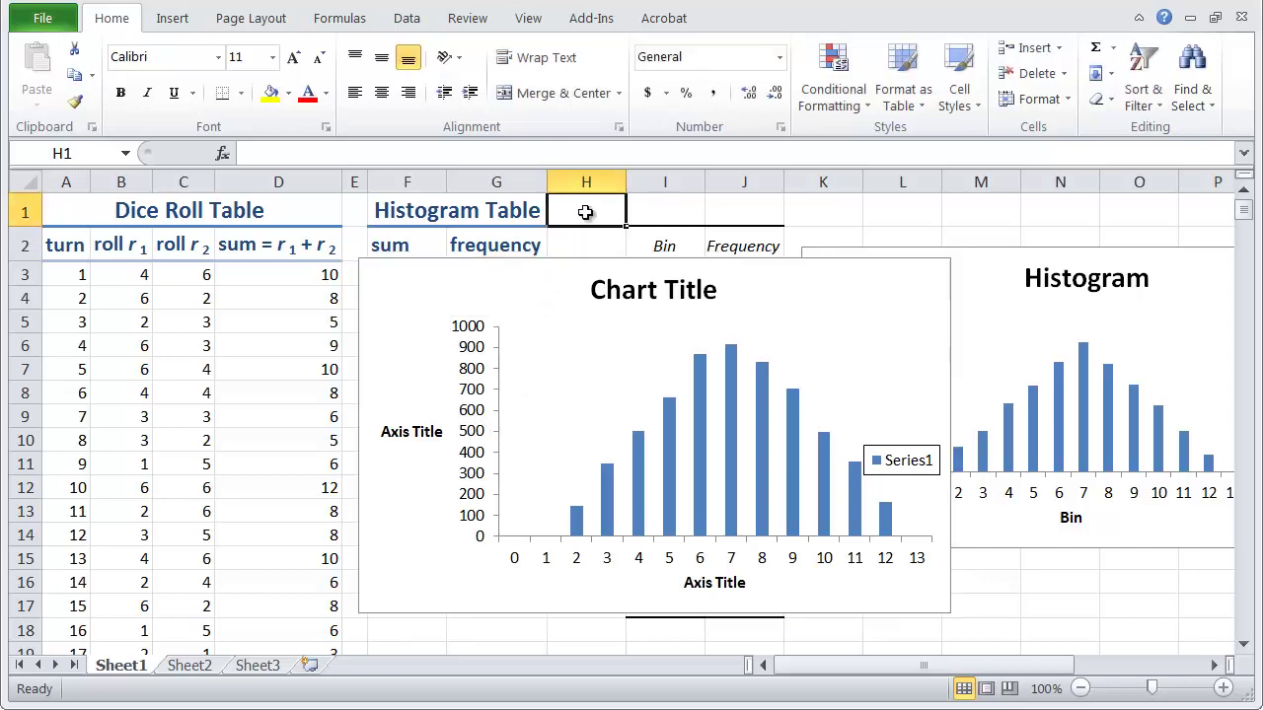
key("F9")
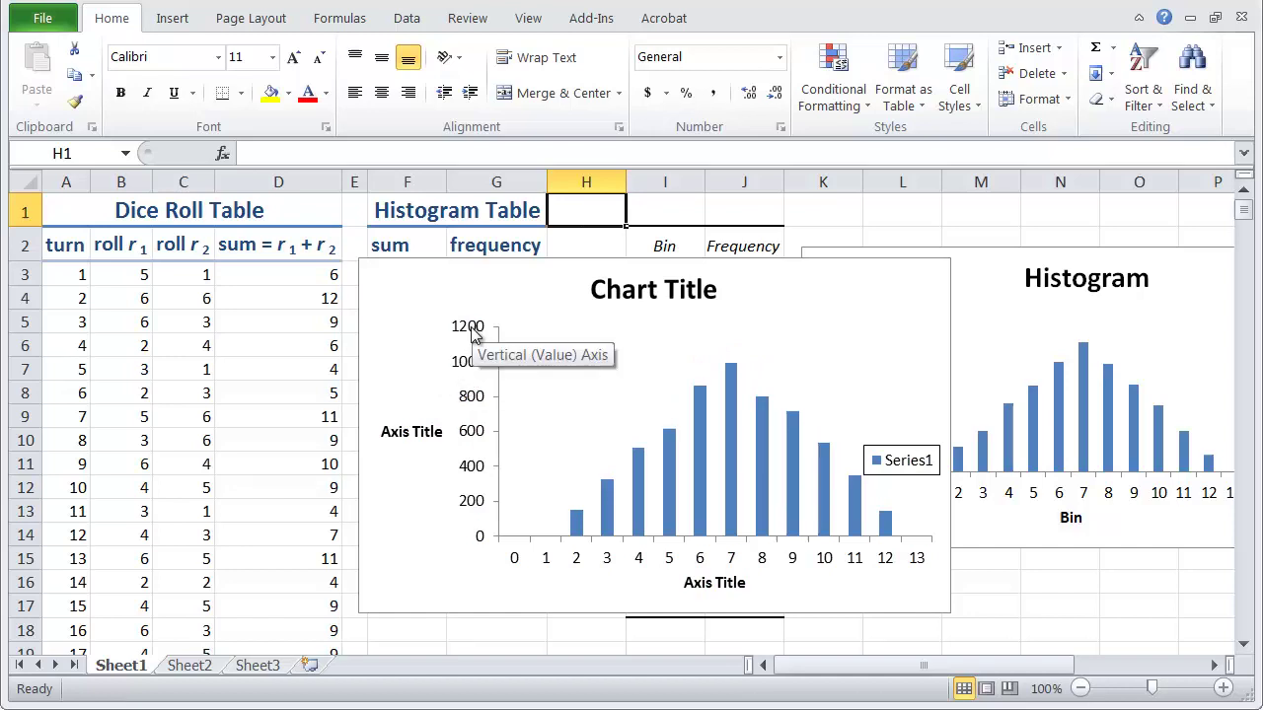
Fix the column chart's vertical axis maximum at 1200 in Format Axis.
left_click(471, 372)
right_click(471, 372)
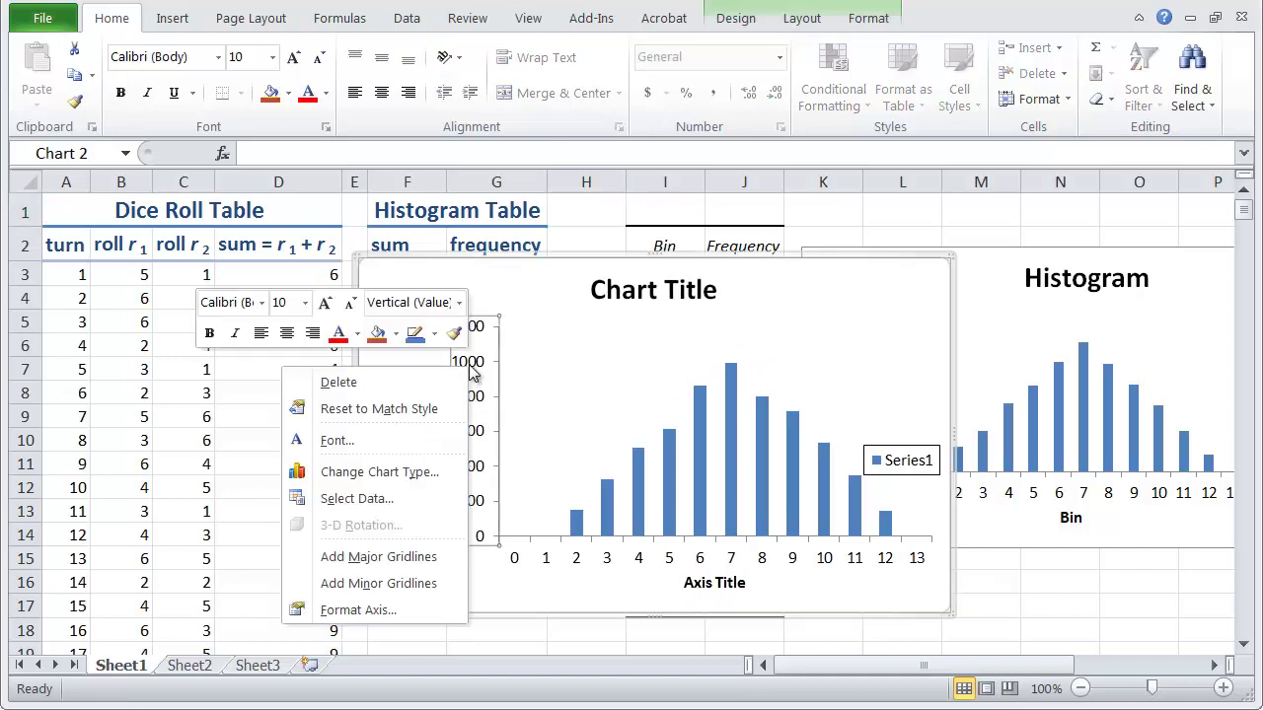
left_click(397, 609)
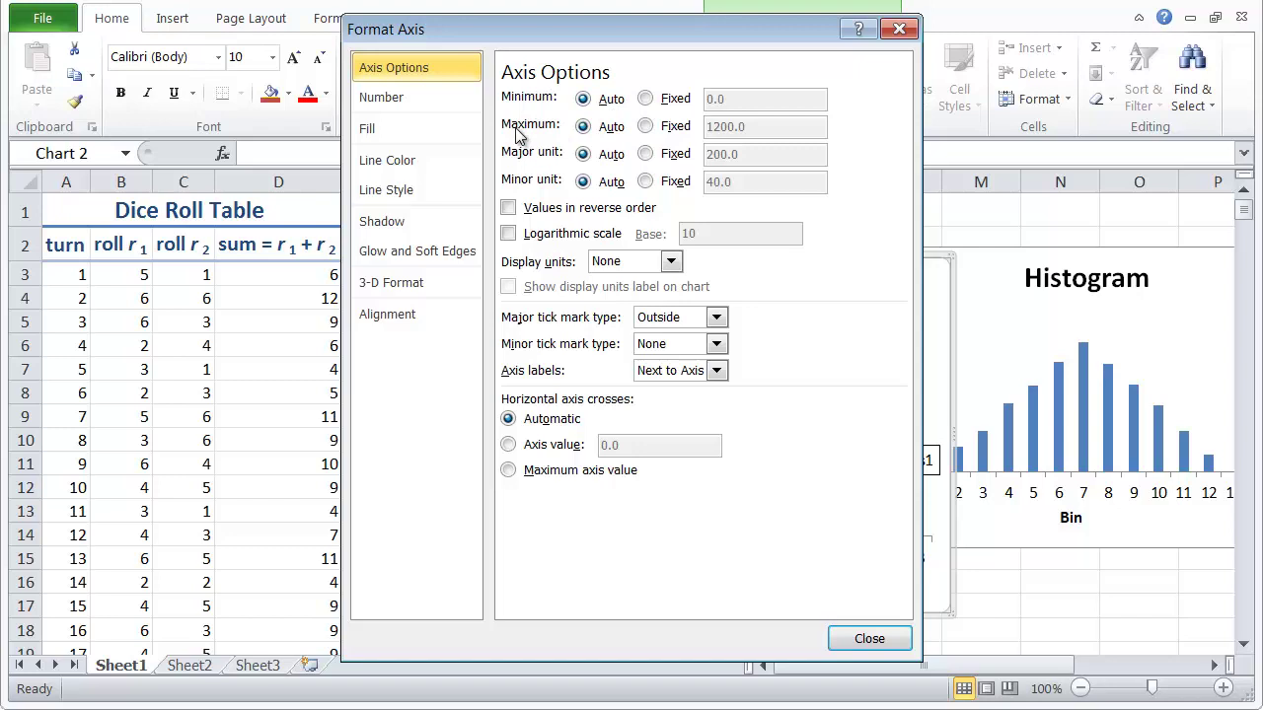
left_click(648, 127)
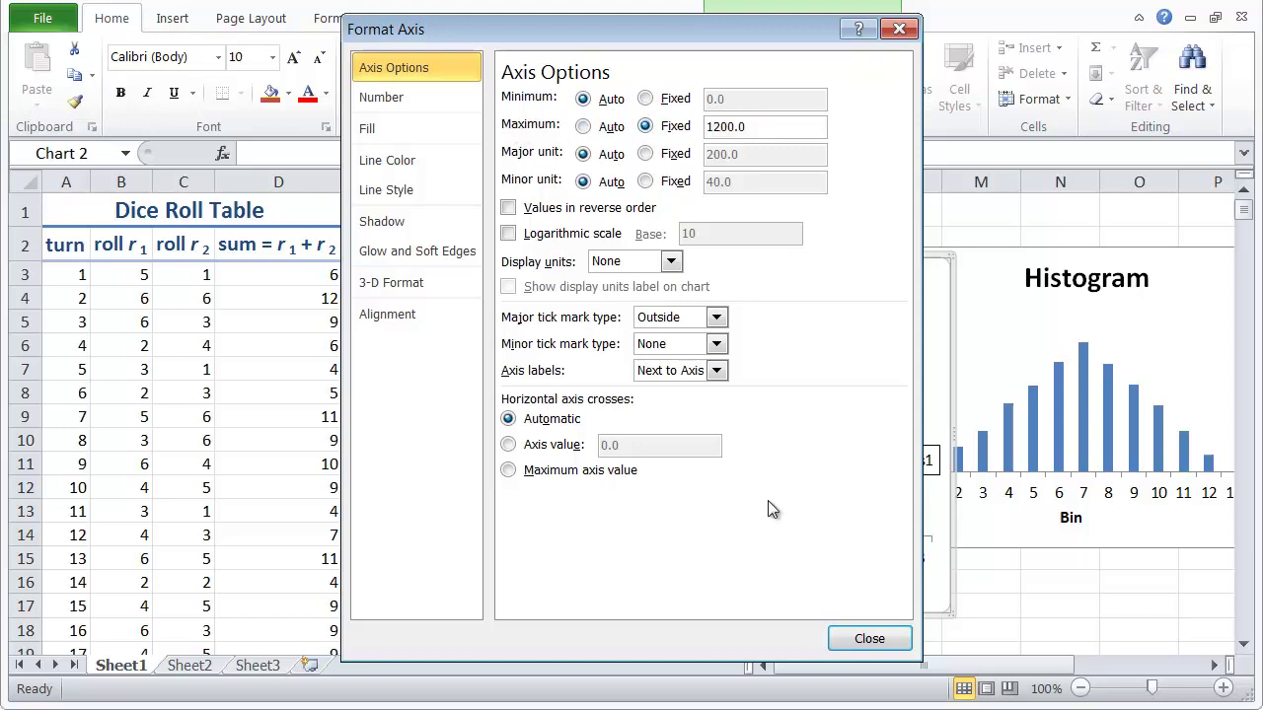
left_click(870, 640)
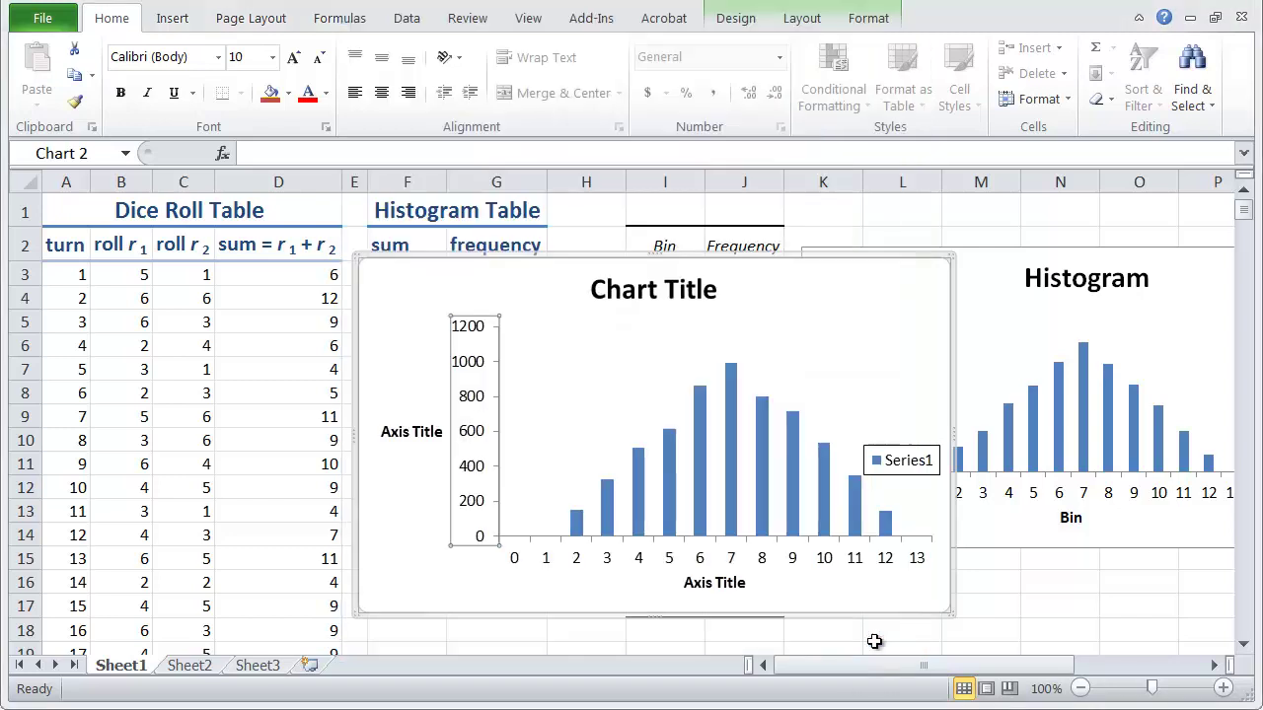
left_click(589, 205)
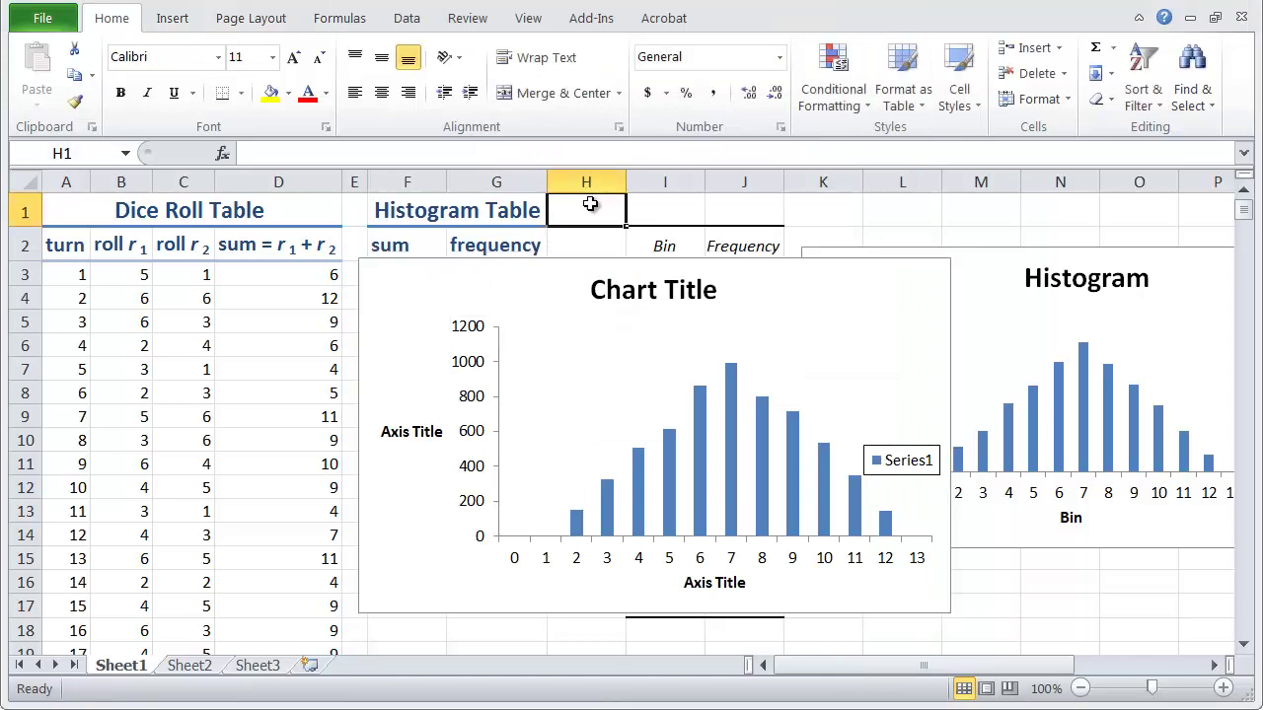
Recalculate the rolls and label the horizontal axis 'number rolled r' with r in italics.
key("F9")
key("F9")
key("F9")
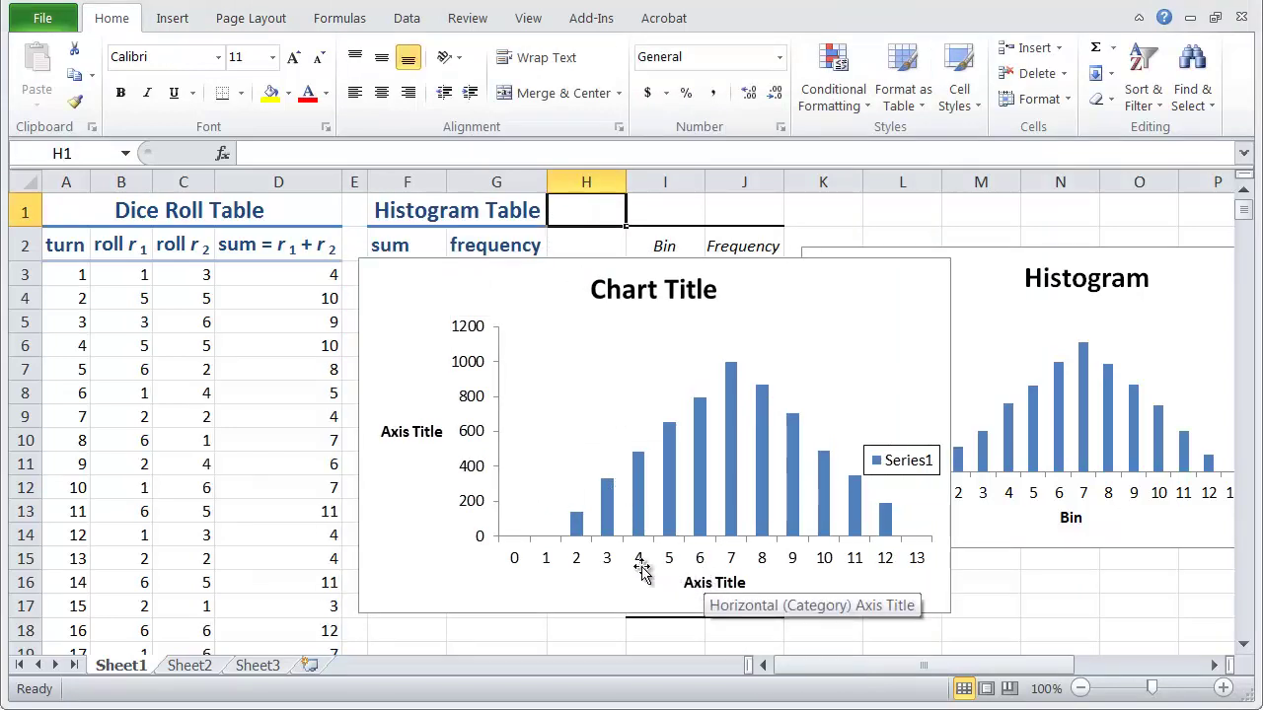
left_click(696, 583)
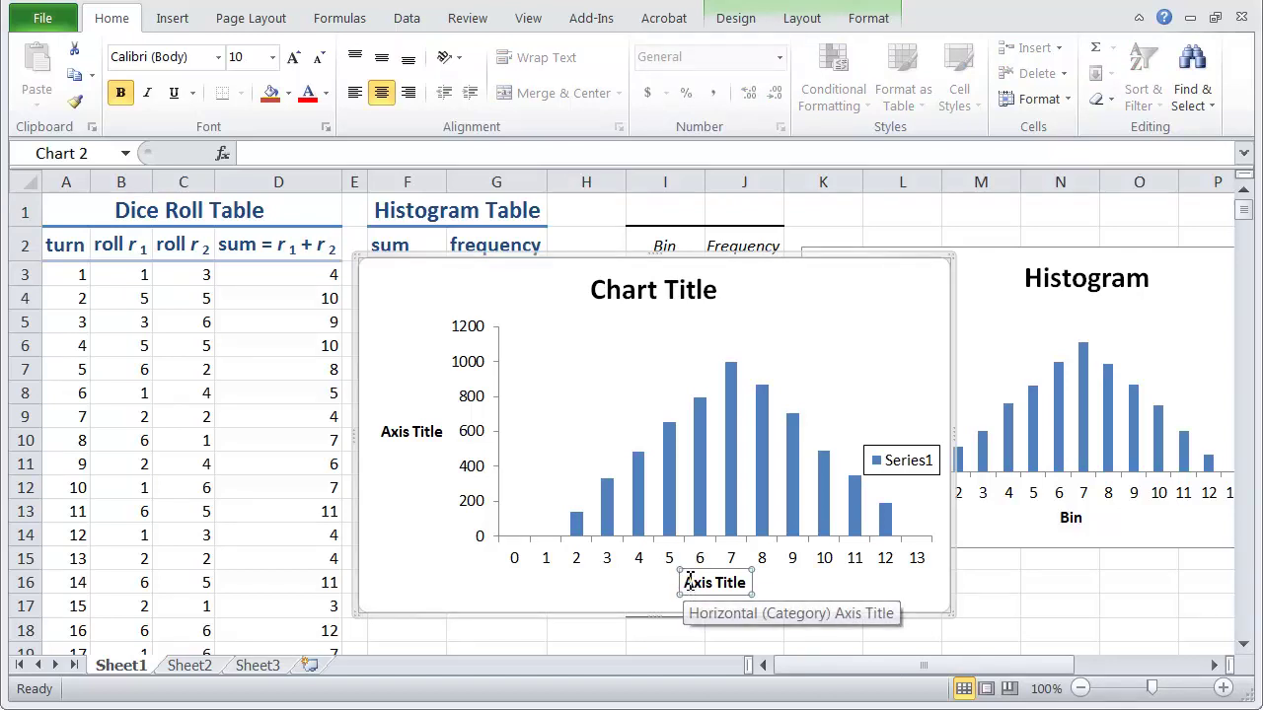
triple_click(689, 582)
type("number rolled")
key("ctrl+i")
type("r")
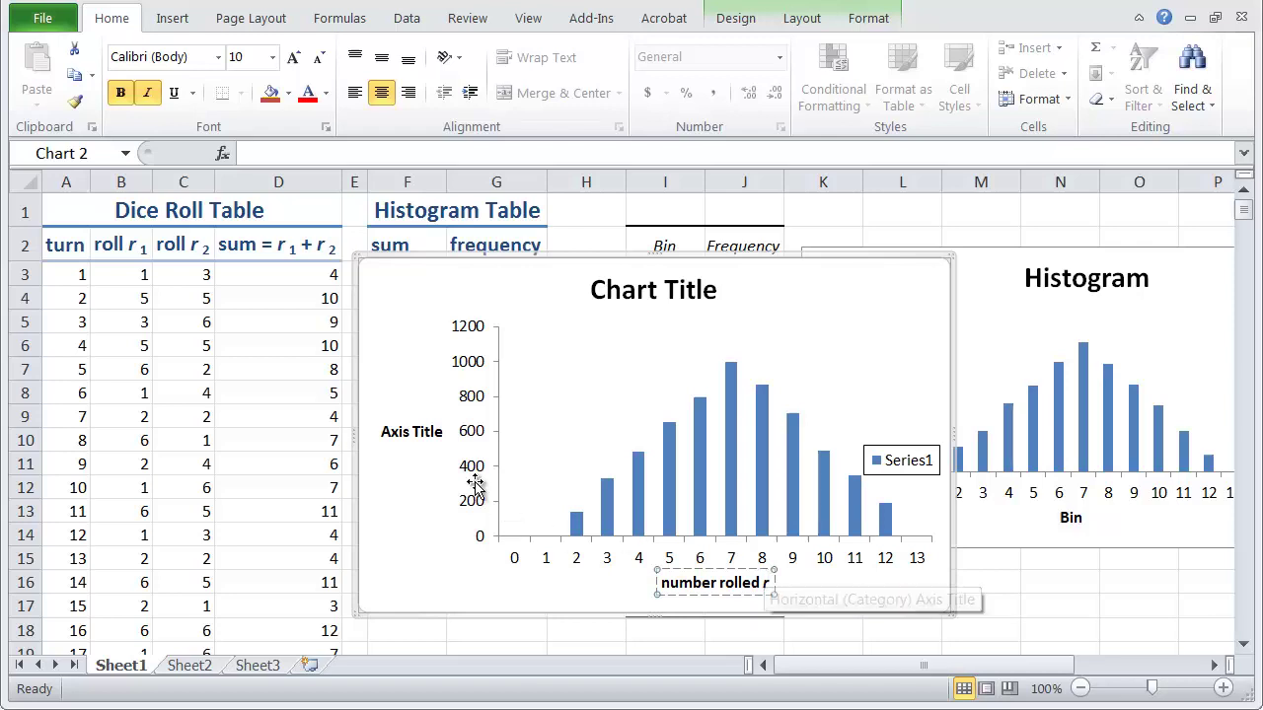
Label the vertical axis 'frequency' with an italic f on a second line.
left_click(420, 434)
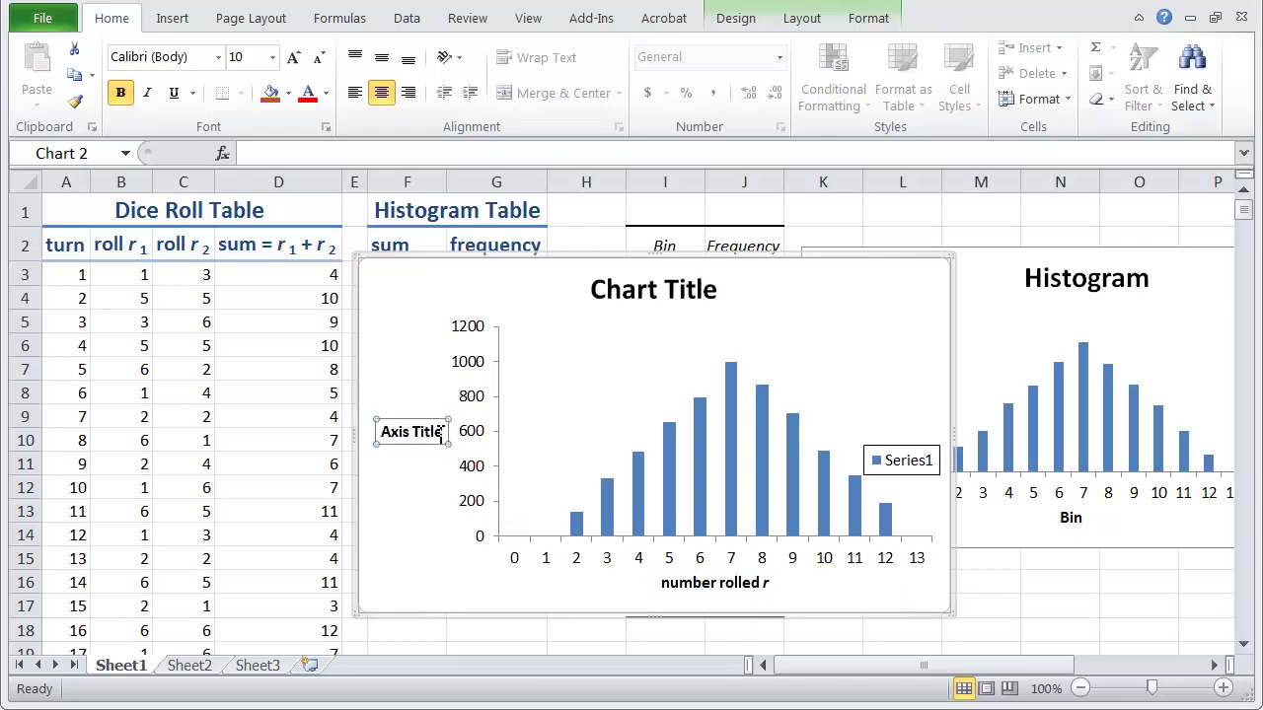
triple_click(446, 431)
type("frequency")
key("Return")
key("ctrl+i")
type("f")
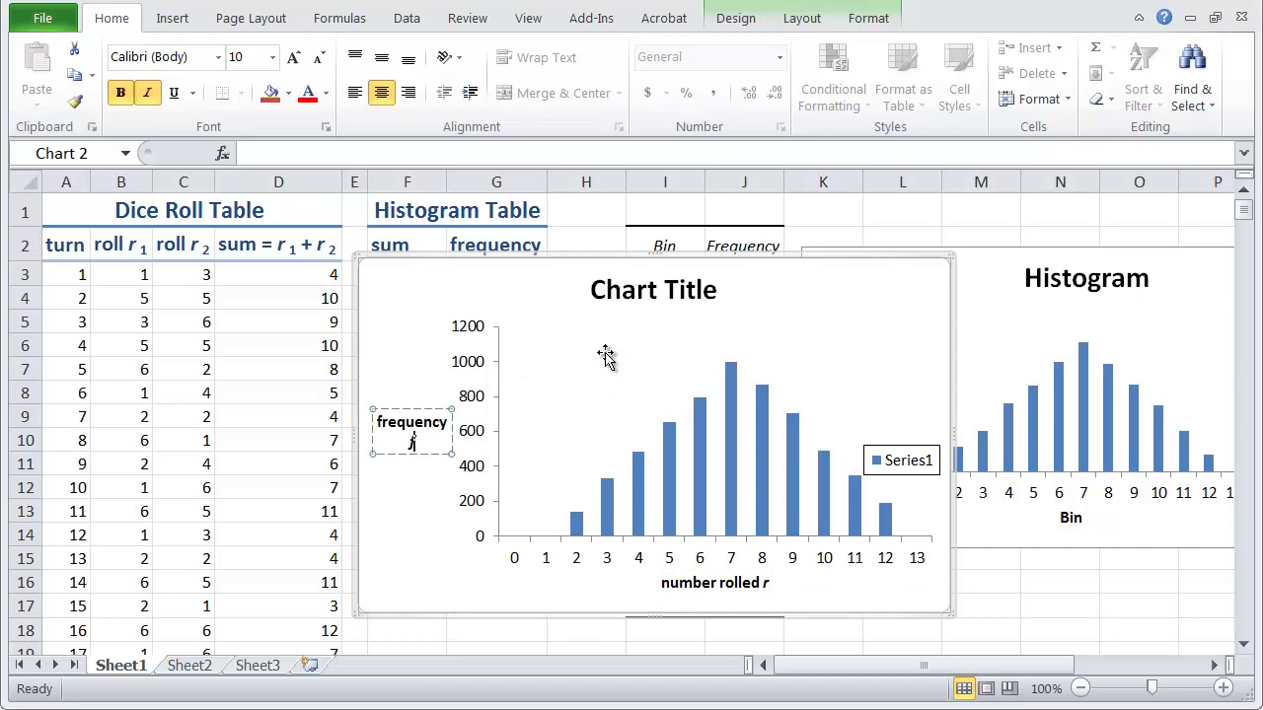
Title the chart 'Histogram of 6000 dice rolls'.
left_click(611, 292)
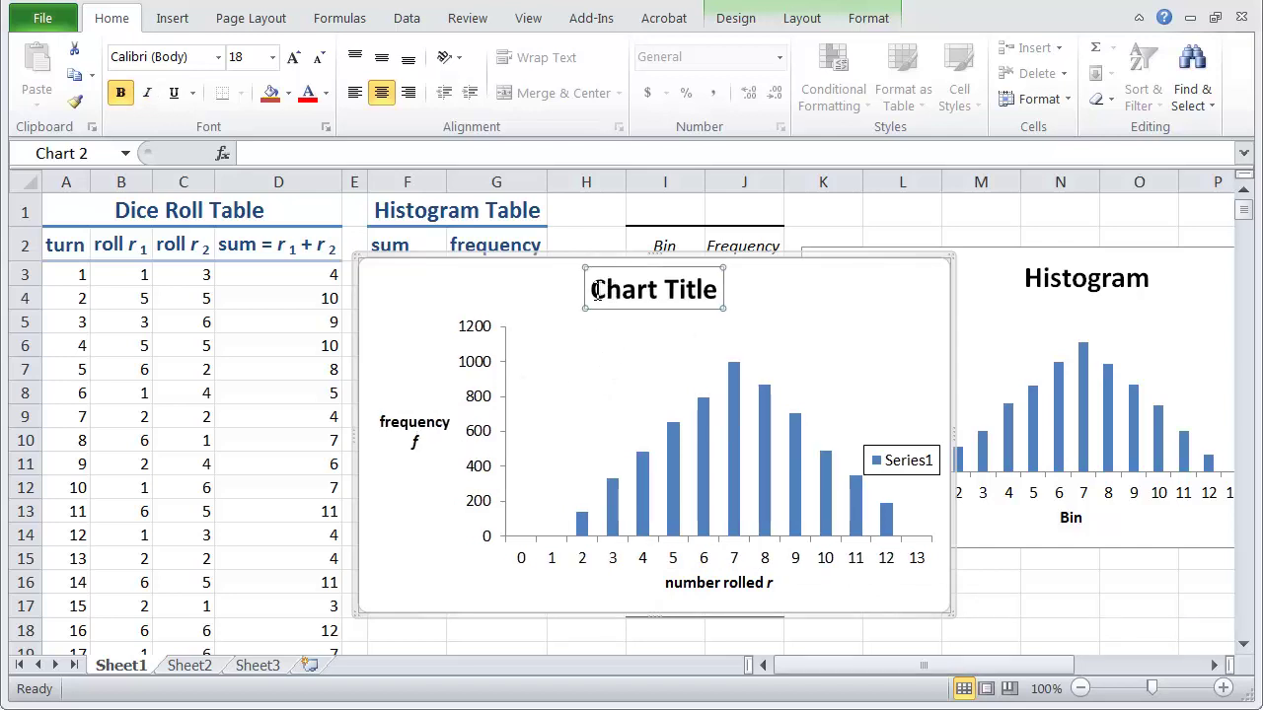
triple_click(598, 288)
type("Histogram of 6000 dice rolls")
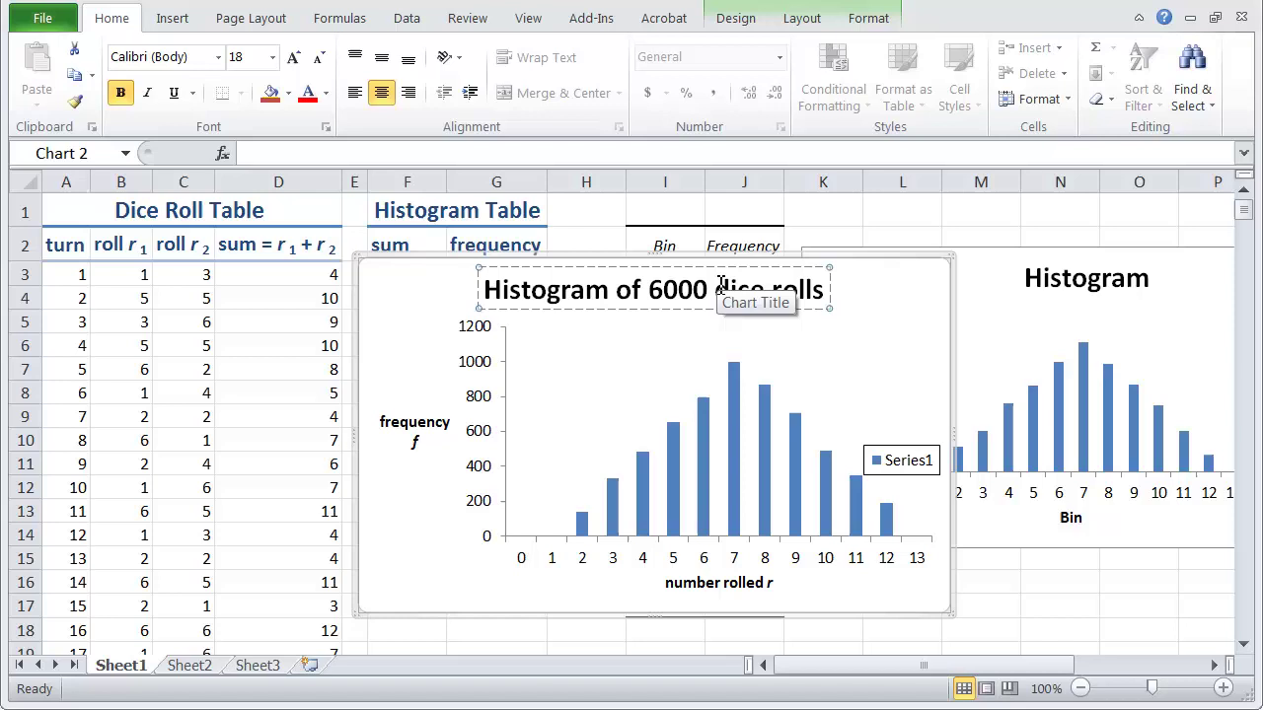
left_click(594, 213)
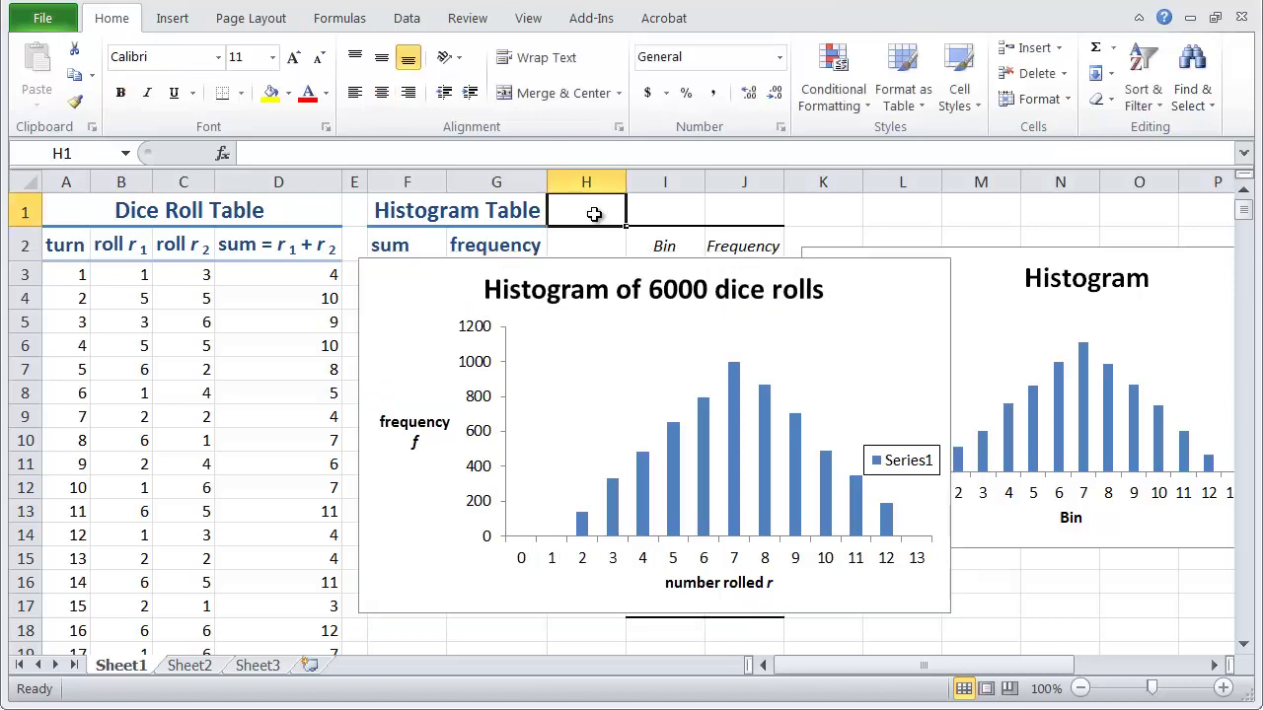
Delete the Series1 legend from the histogram chart.
left_click(702, 493)
left_click(891, 464)
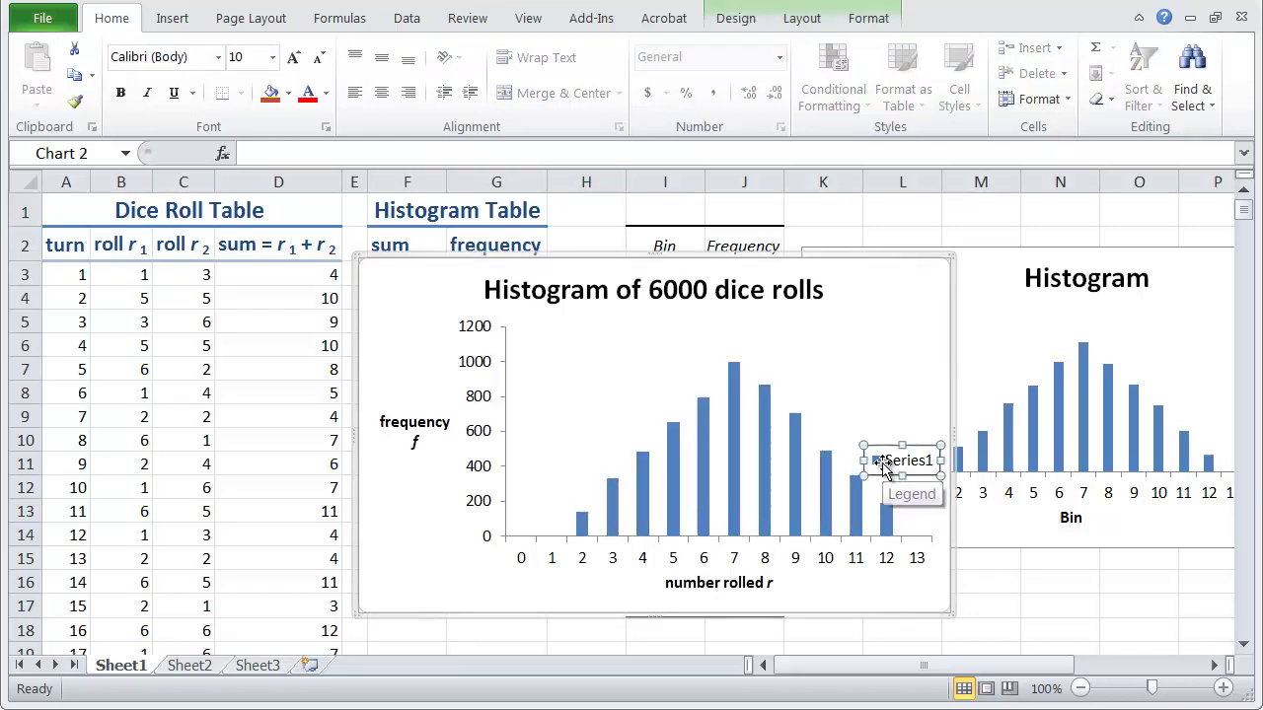
right_click(884, 467)
left_click(807, 484)
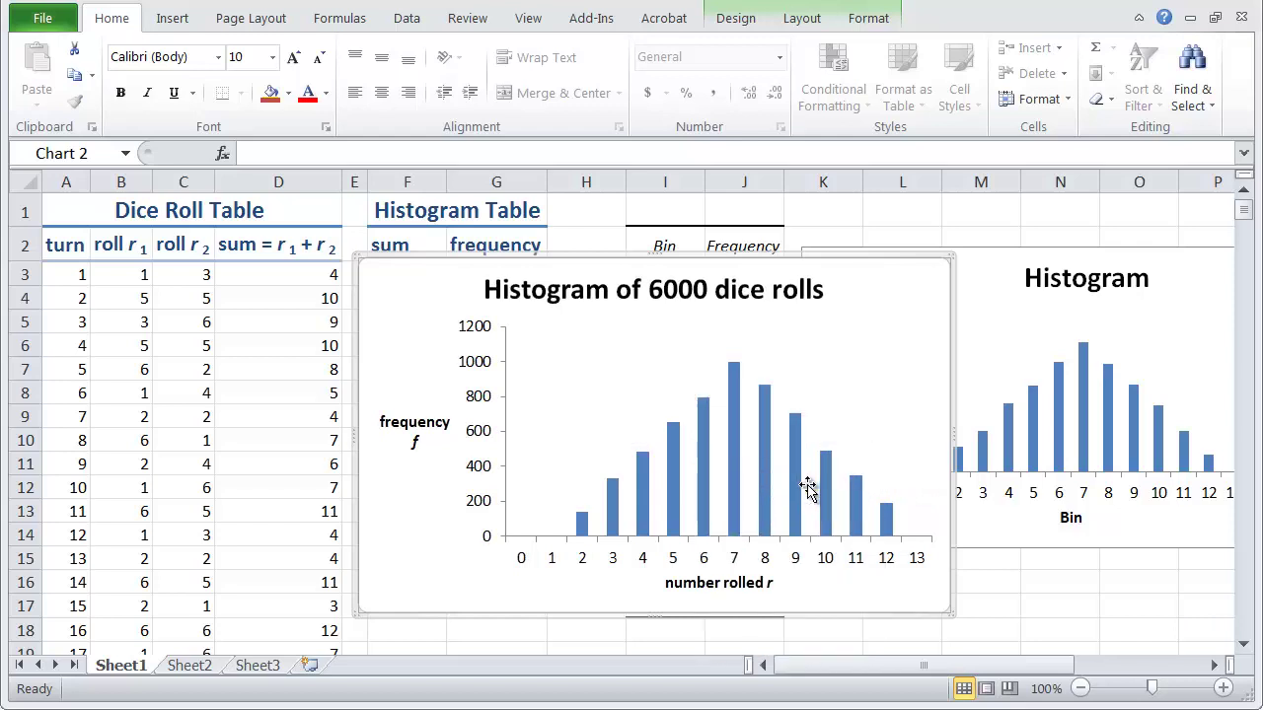
Set the data series gap width to 0% so the columns touch, then recalculate.
mouse_move(731, 454)
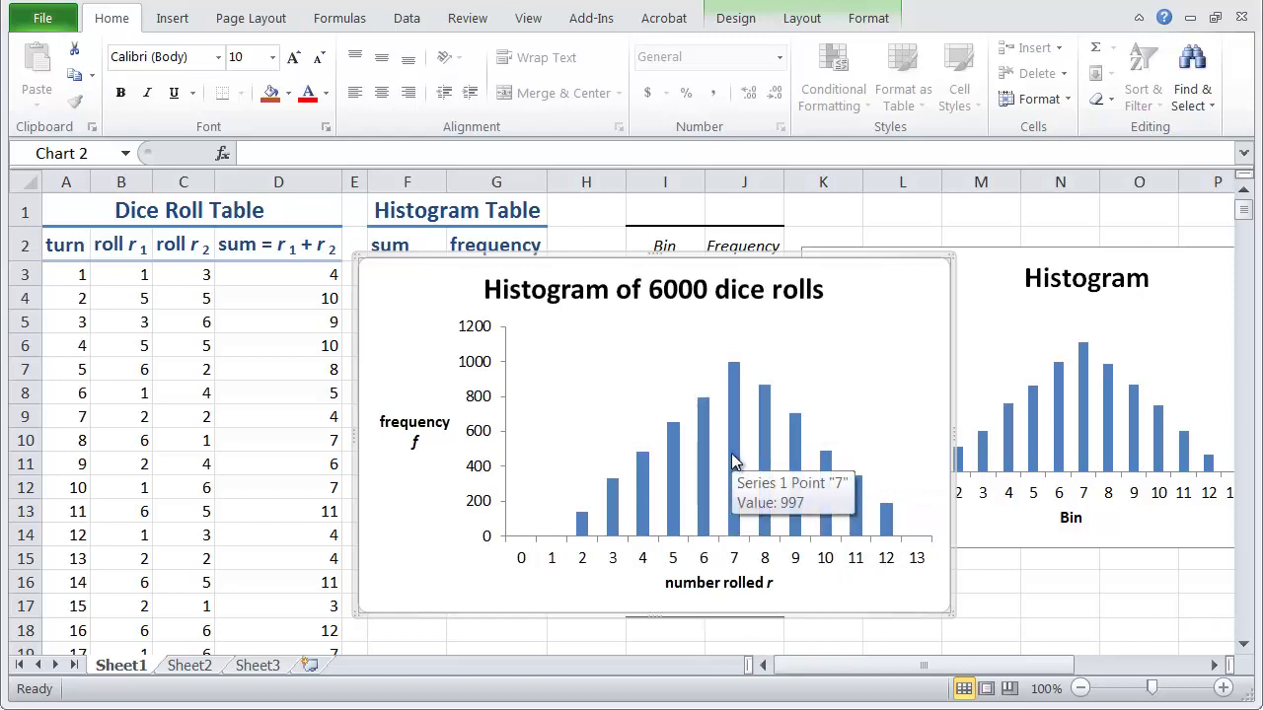
left_click(731, 453)
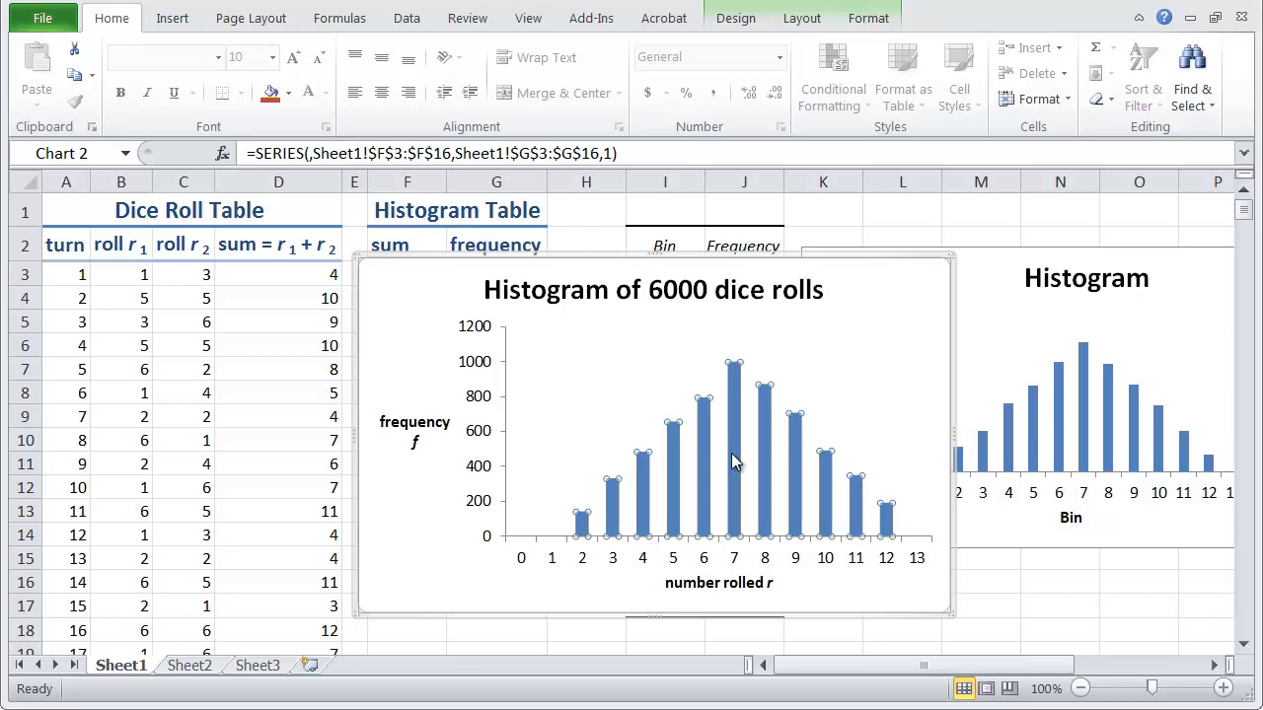
right_click(731, 453)
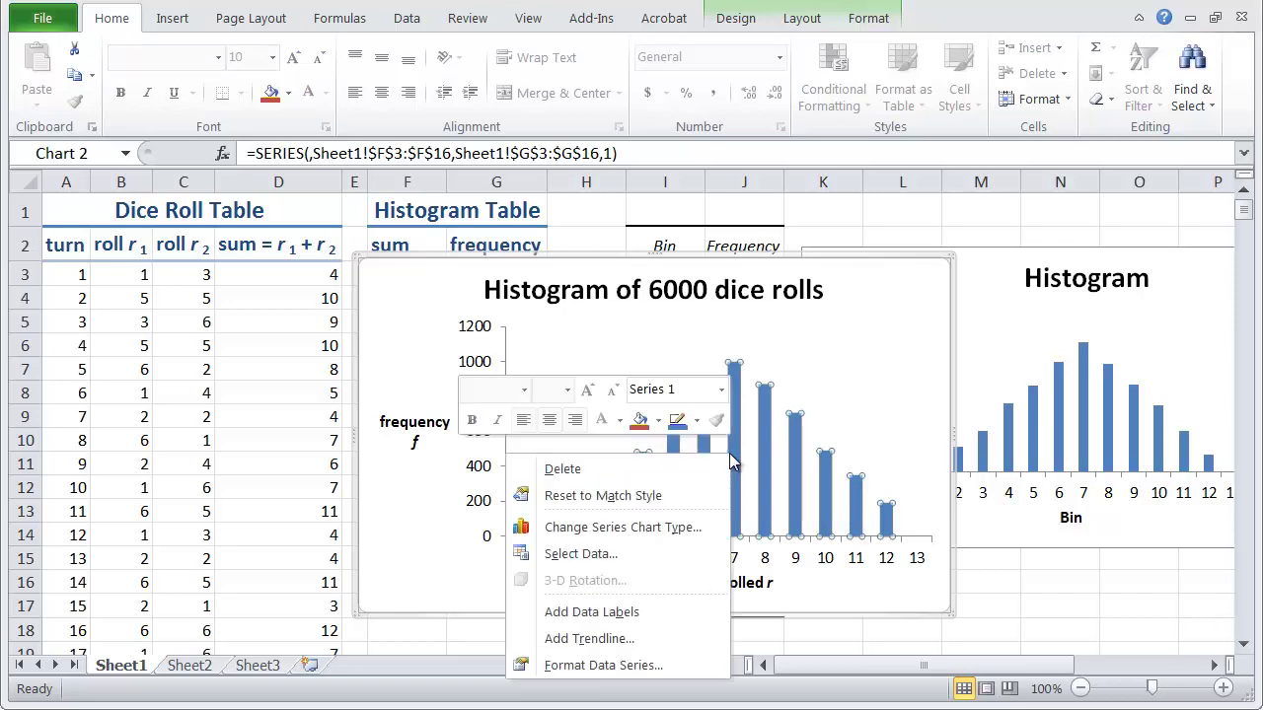
left_click(602, 665)
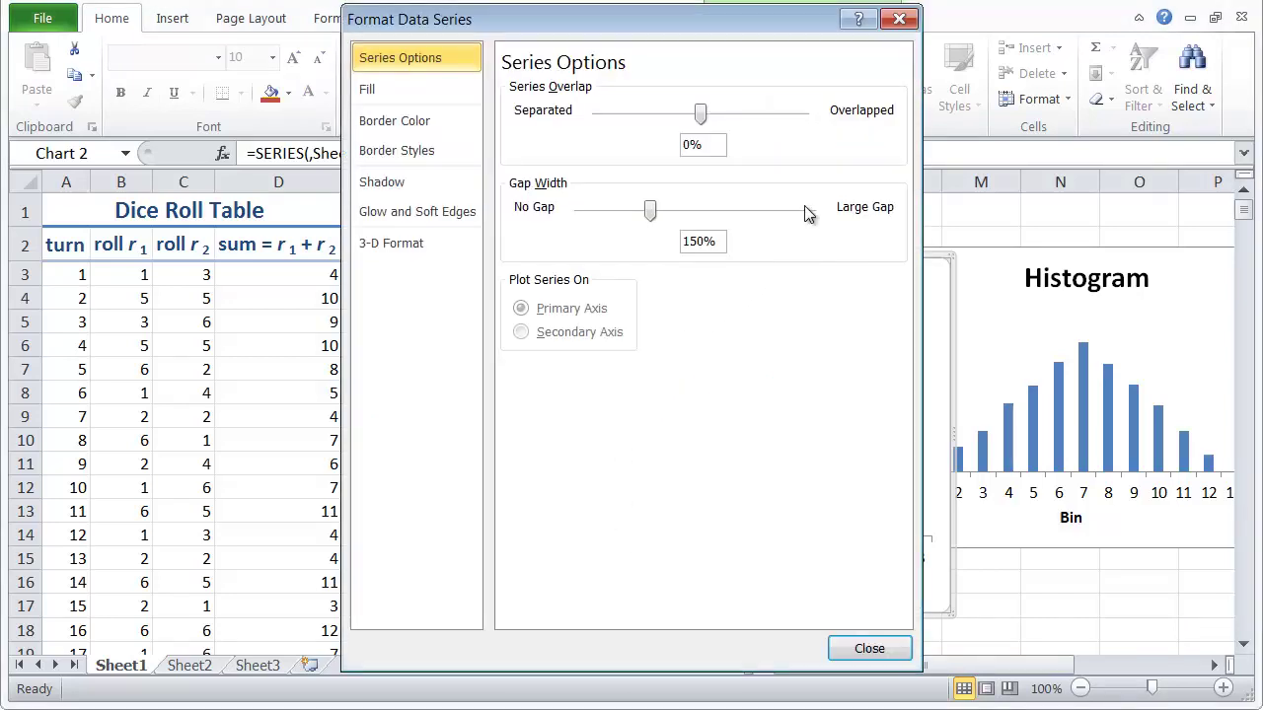
left_click_drag(702, 29, 381, 27)
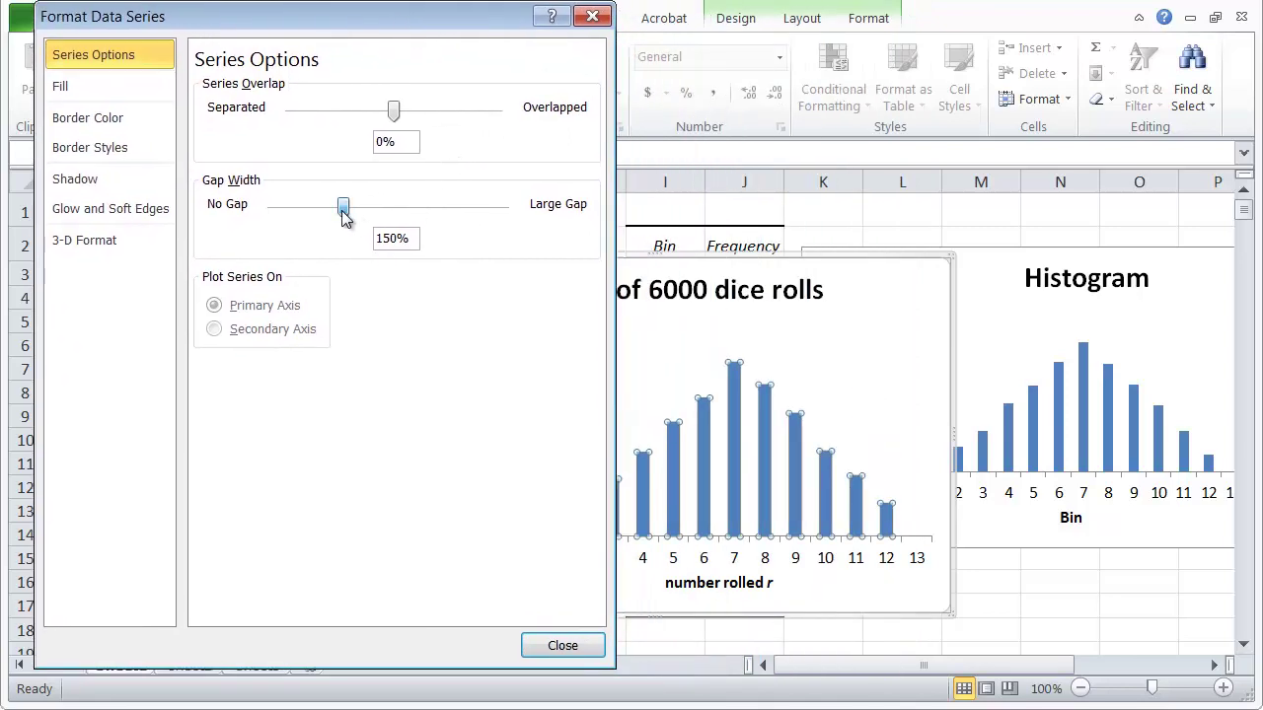
left_click_drag(344, 215, 299, 213)
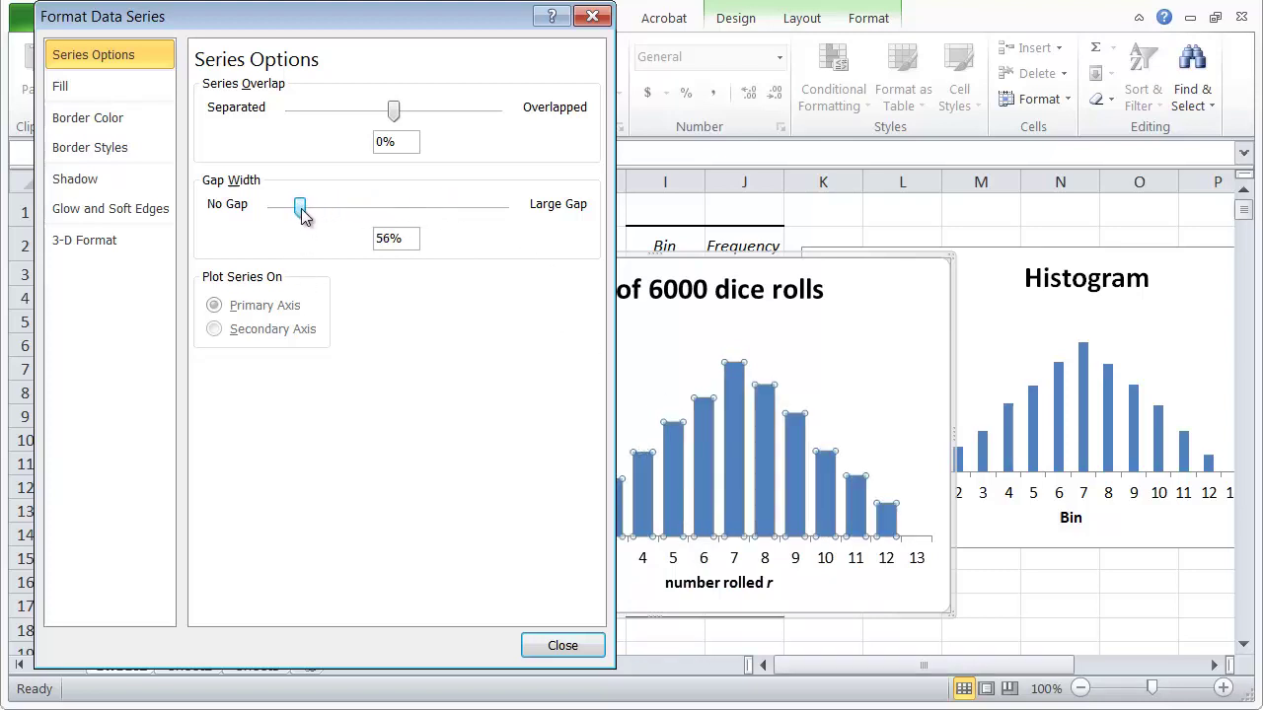
left_click_drag(302, 215, 254, 234)
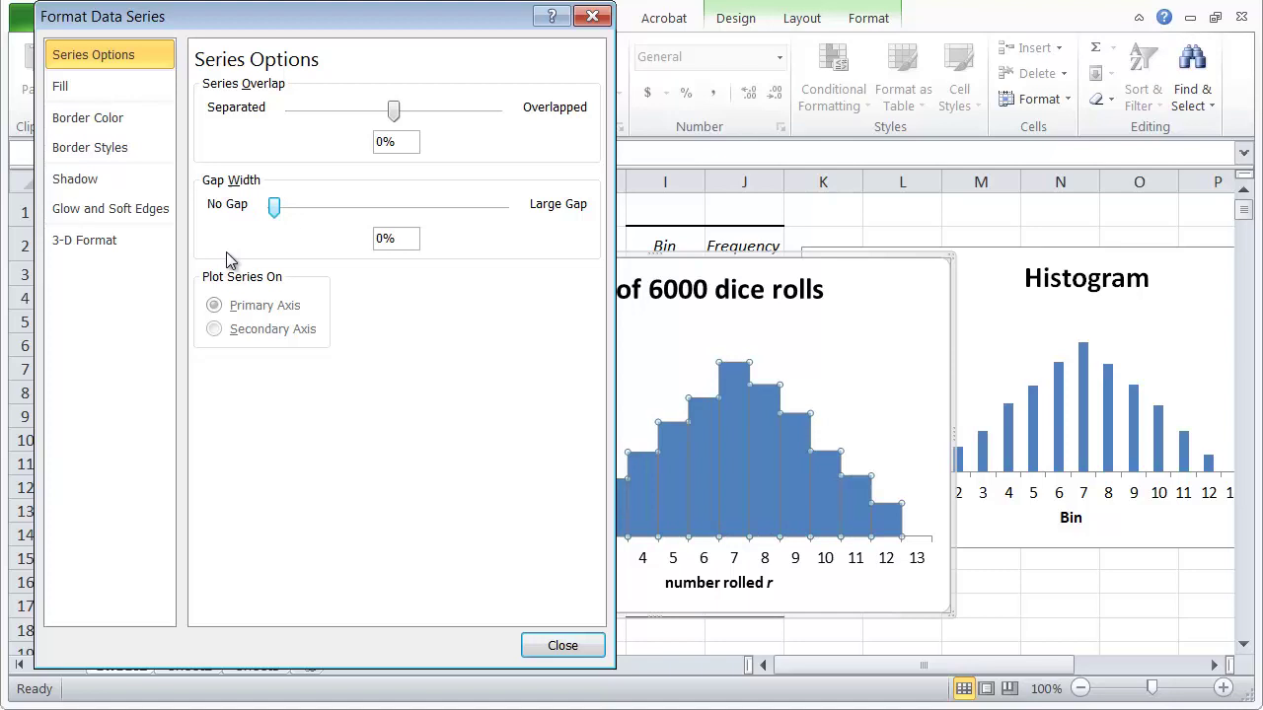
left_click(562, 645)
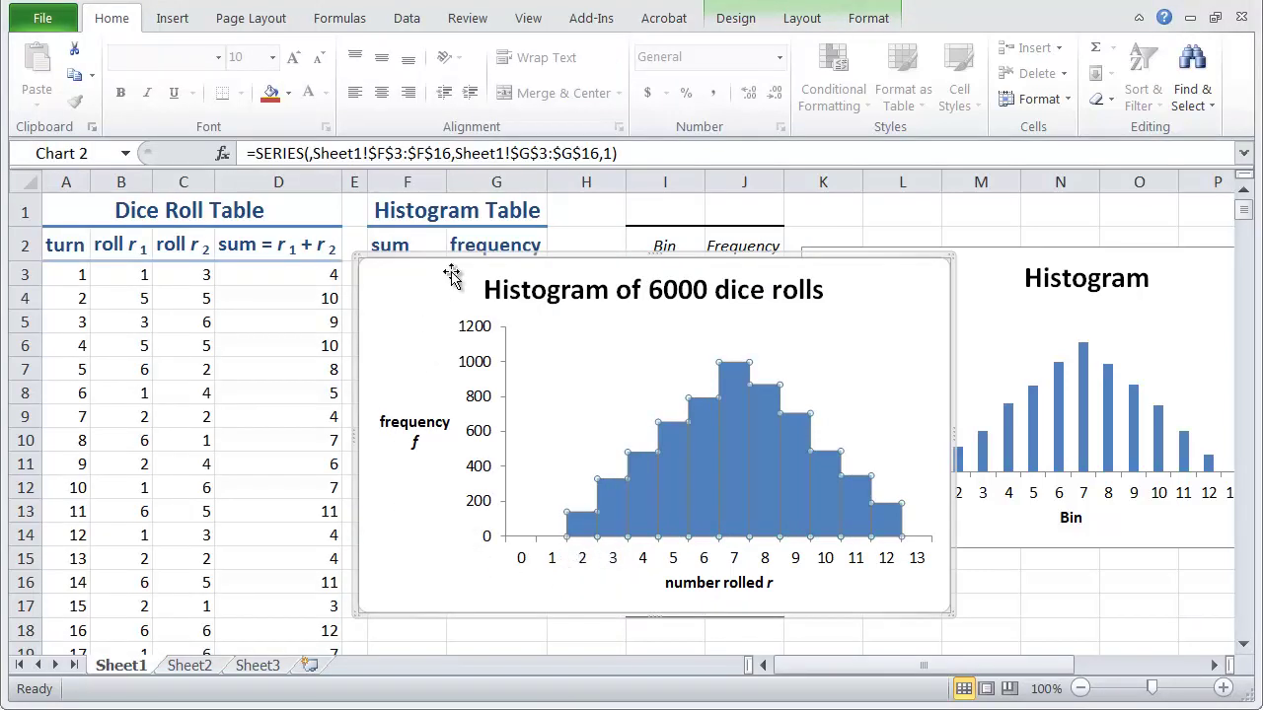
left_click(579, 214)
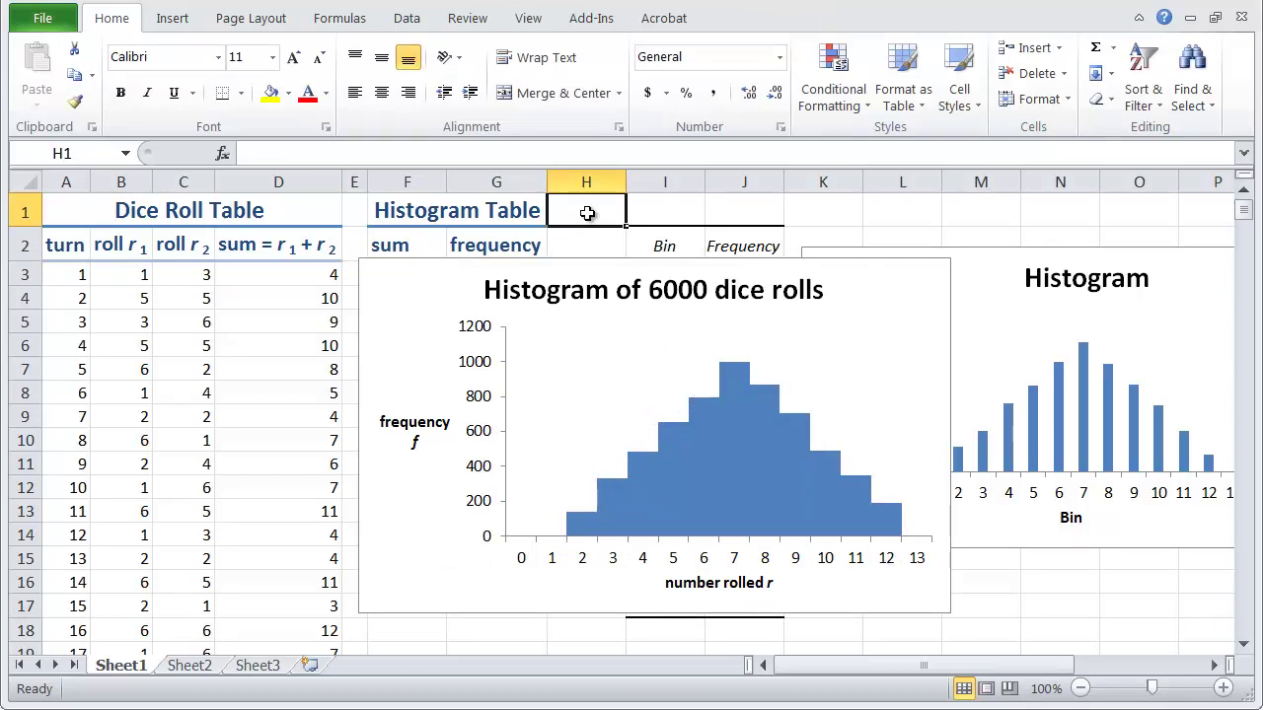
key("F9")
key("F9")
key("F9")
key("F9")
key("F9")
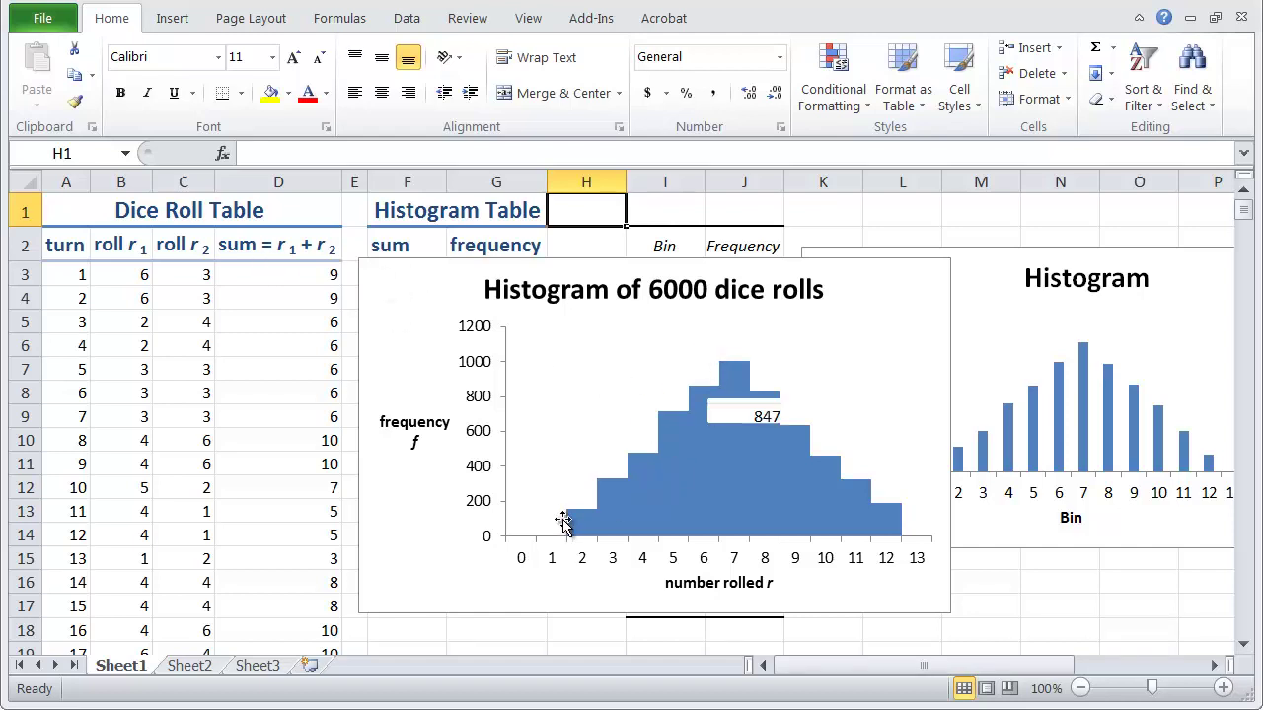
Change D3's formula from =B3+C3 to =B3.
left_click(291, 280)
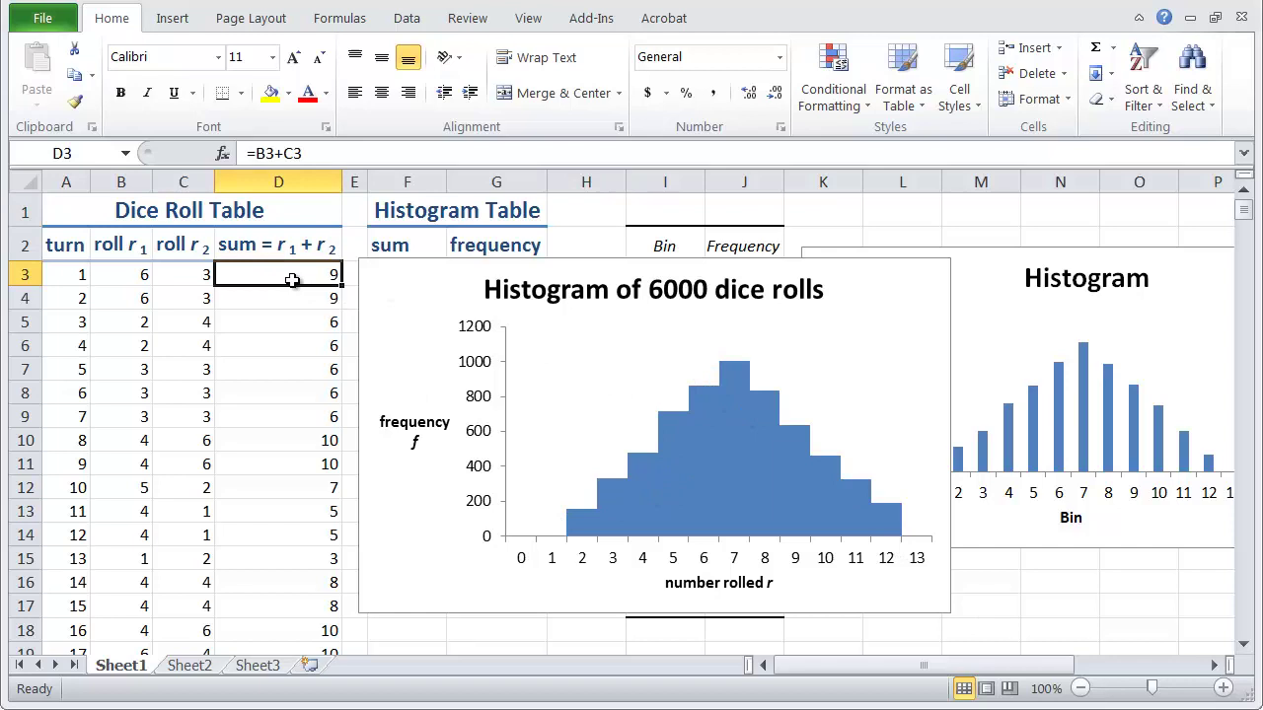
left_click(348, 153)
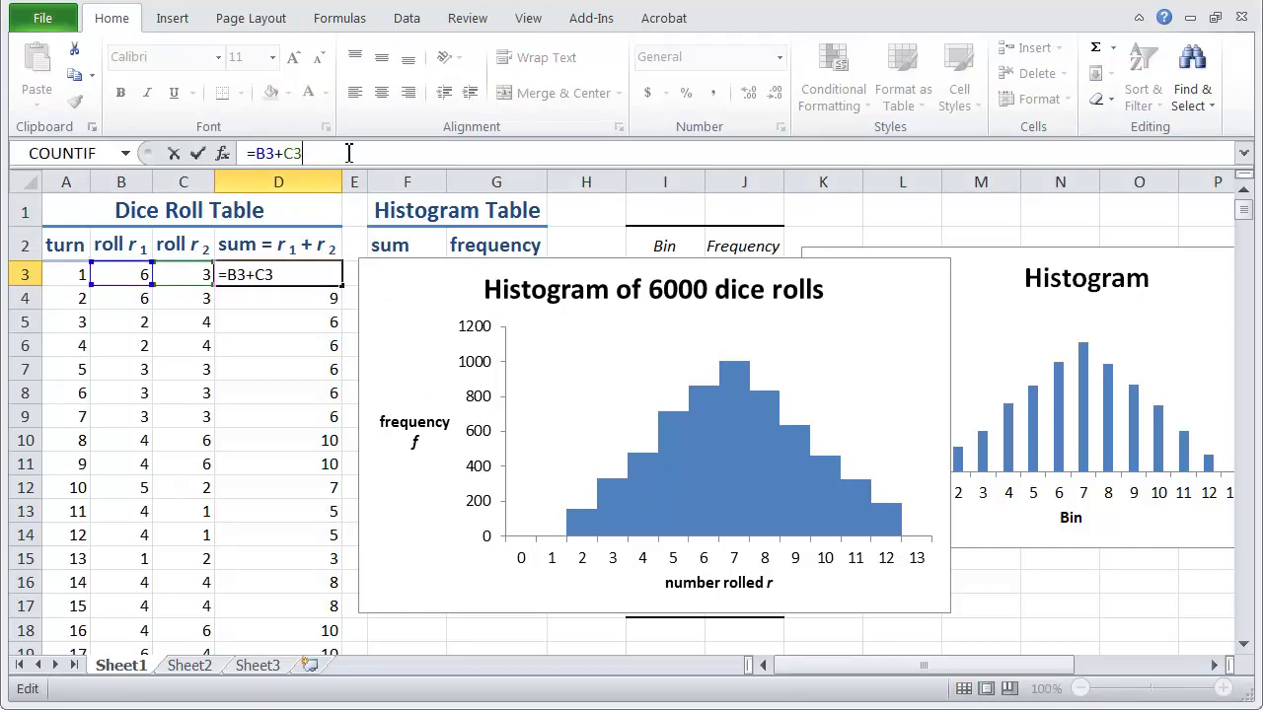
key("BackSpace")
key("BackSpace")
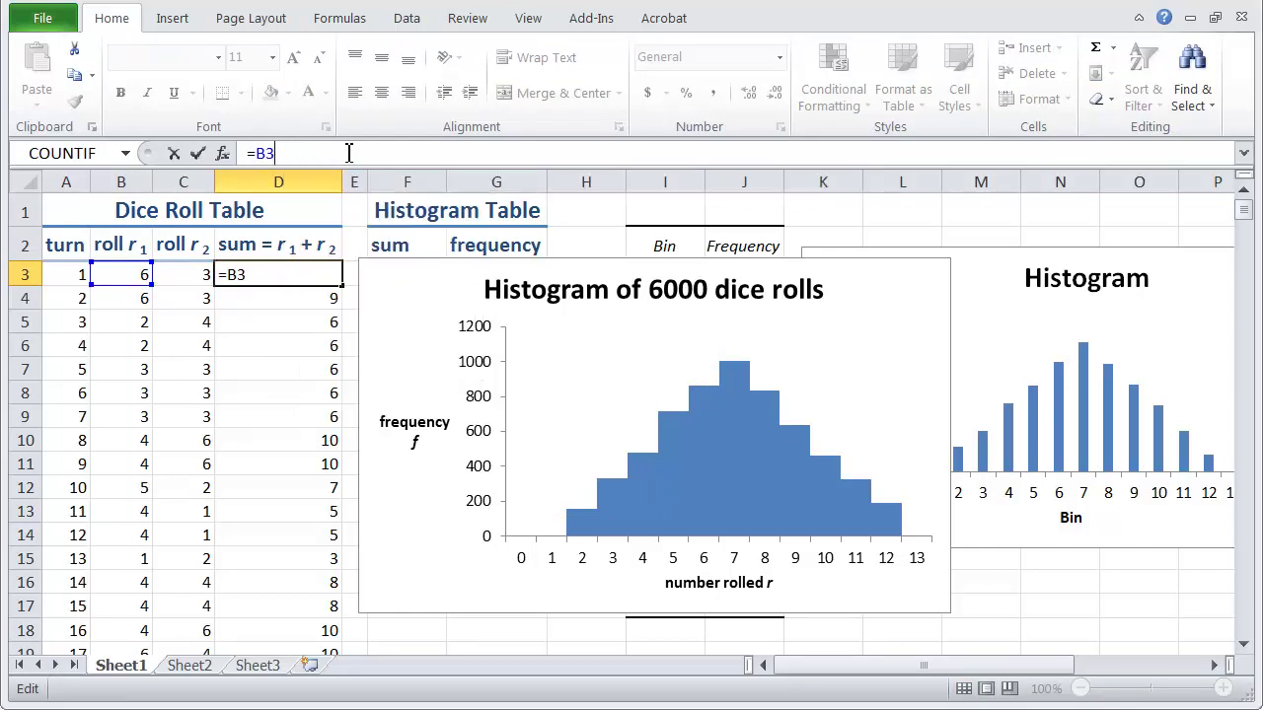
key("Return")
Shorten the D2 heading to just 'sum' by removing '= r1 + r2'.
left_click(319, 248)
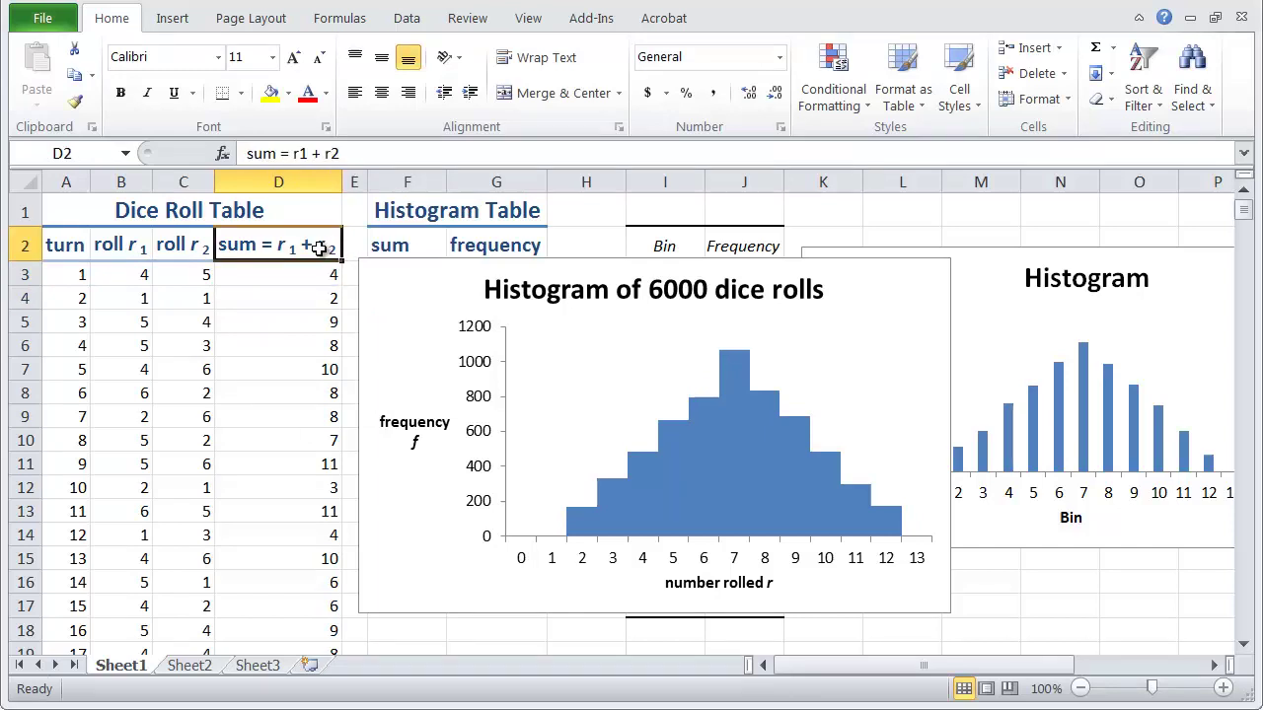
left_click_drag(281, 153, 405, 149)
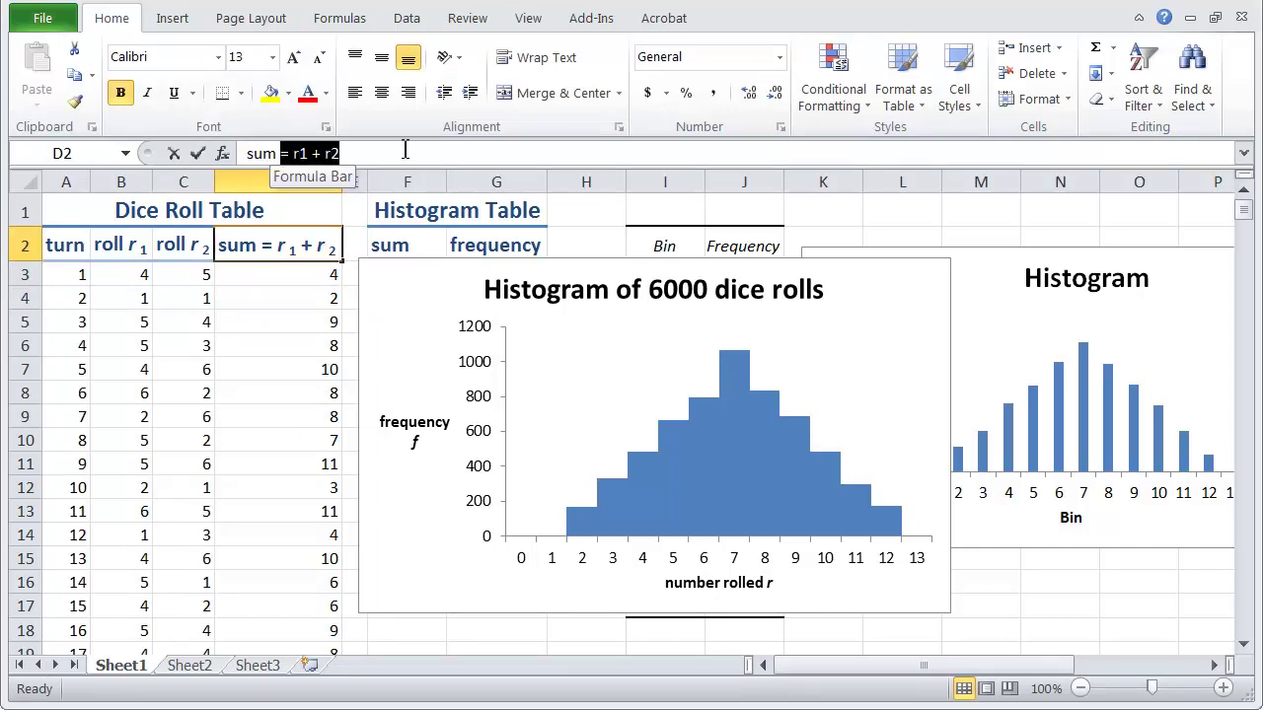
key("BackSpace")
key("Return")
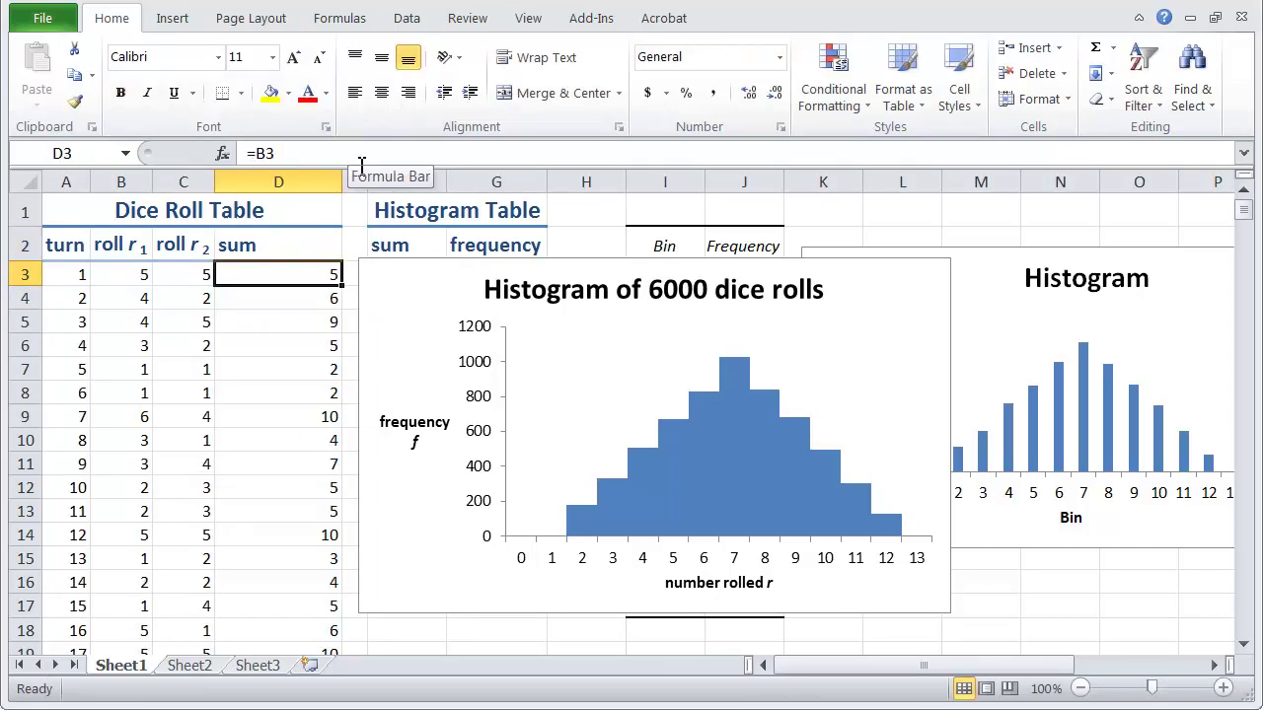
Fill the =B3 formula down the entire sum column.
double_click(341, 288)
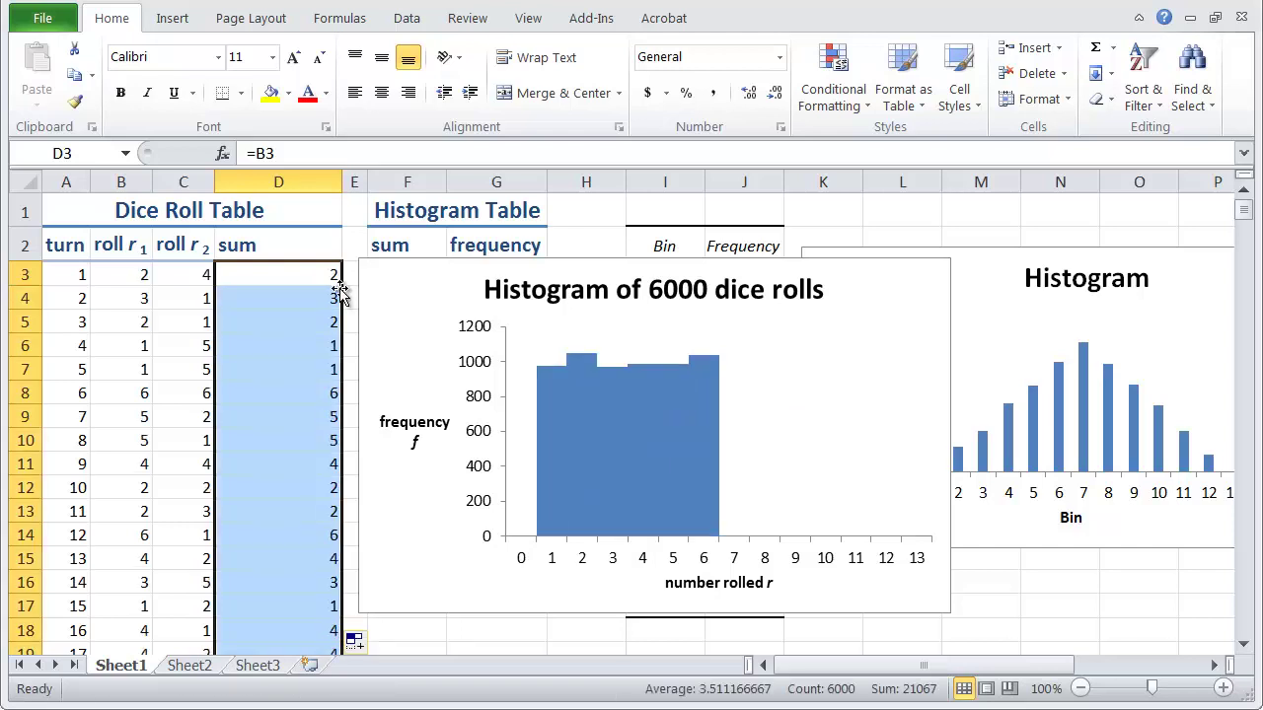
left_click(351, 219)
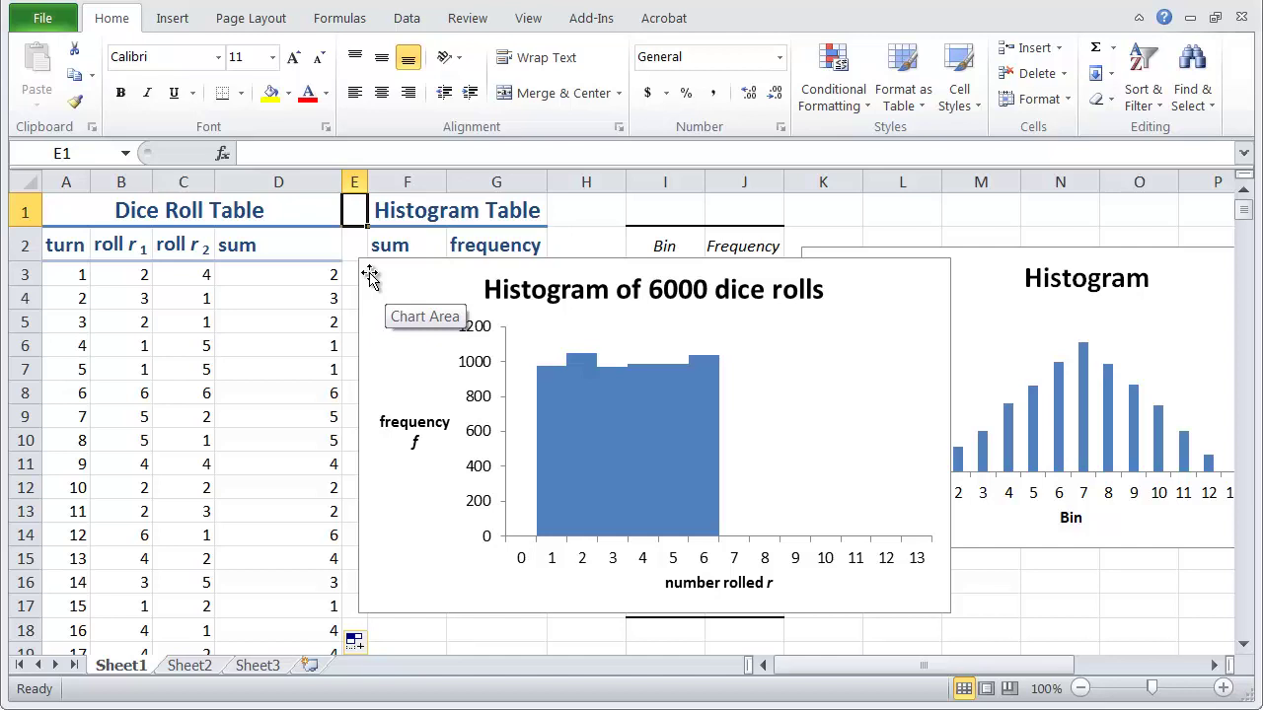
Move the chart up-right and extend the table's sums and frequencies from F15:G16 down to sum 31.
left_click_drag(370, 277, 618, 243)
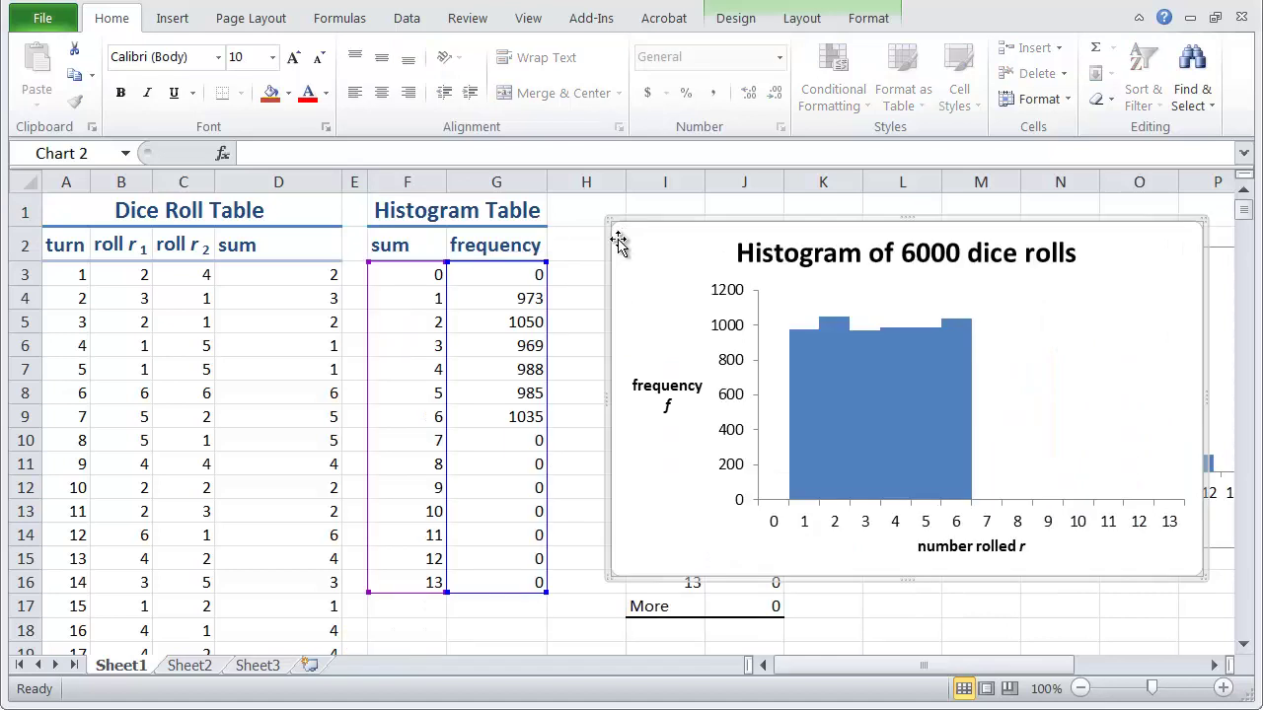
left_click(423, 616)
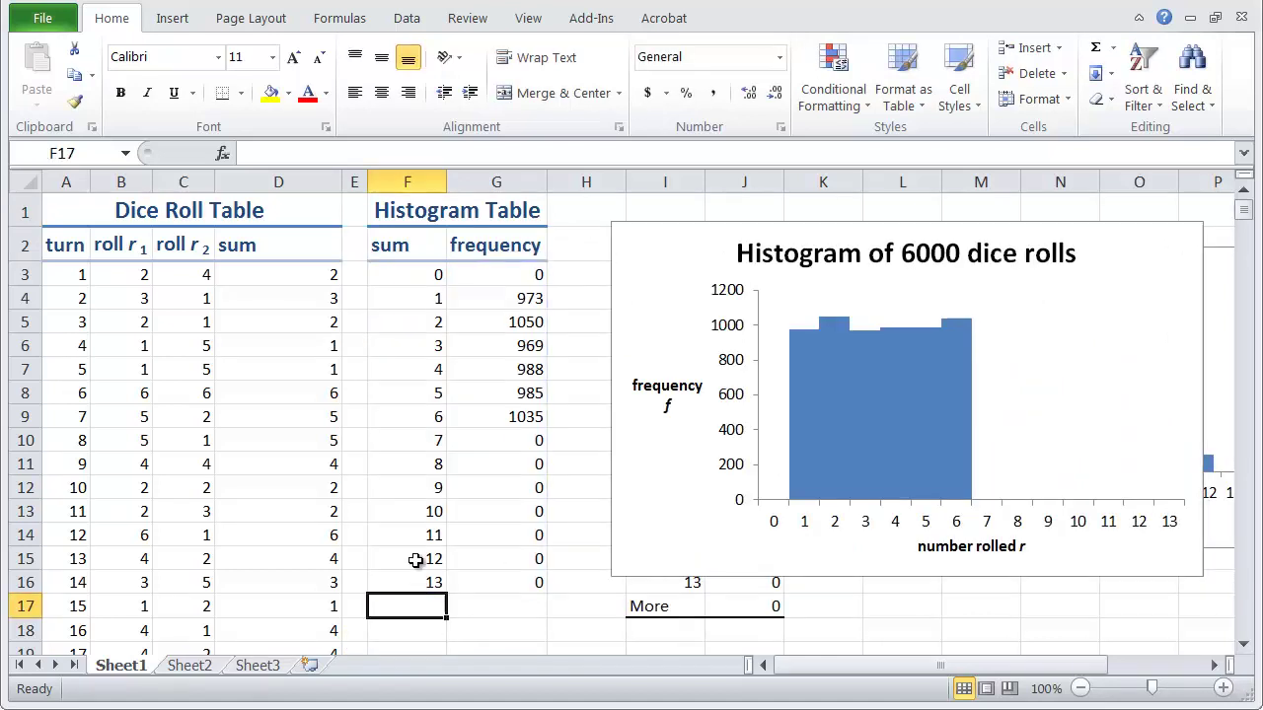
left_click(412, 570)
left_click_drag(411, 572, 548, 642)
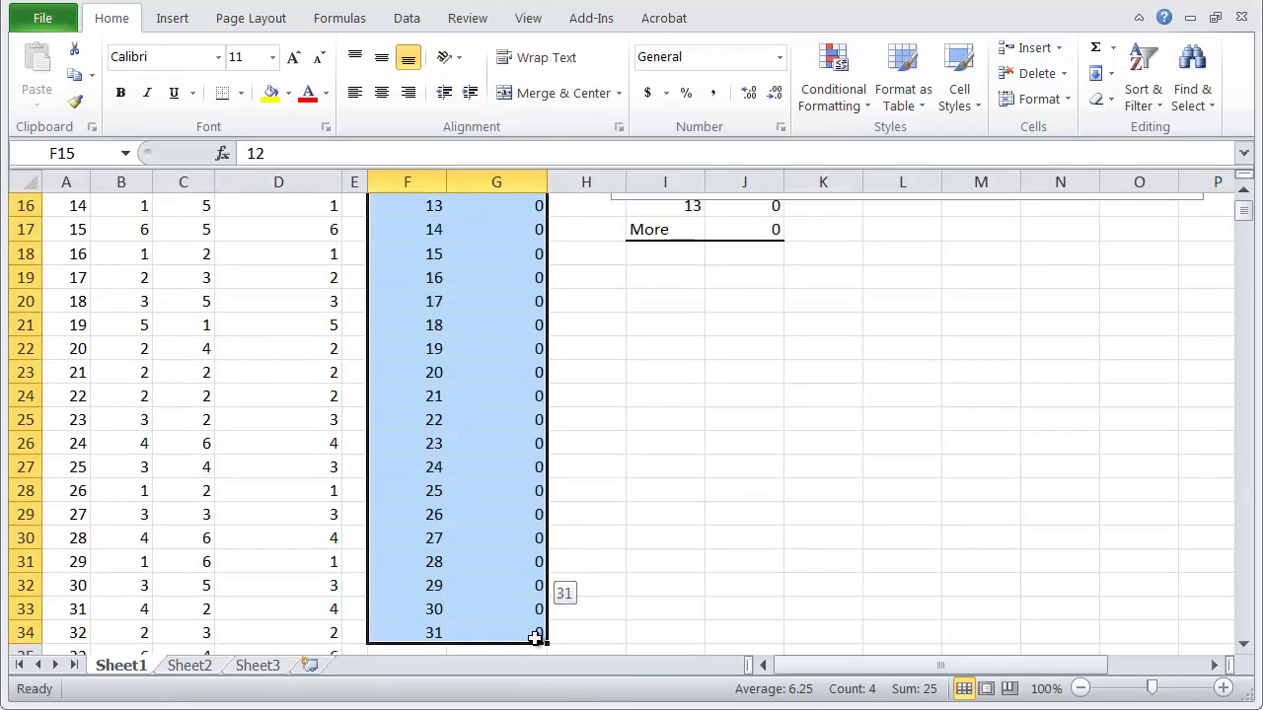
left_click(401, 607)
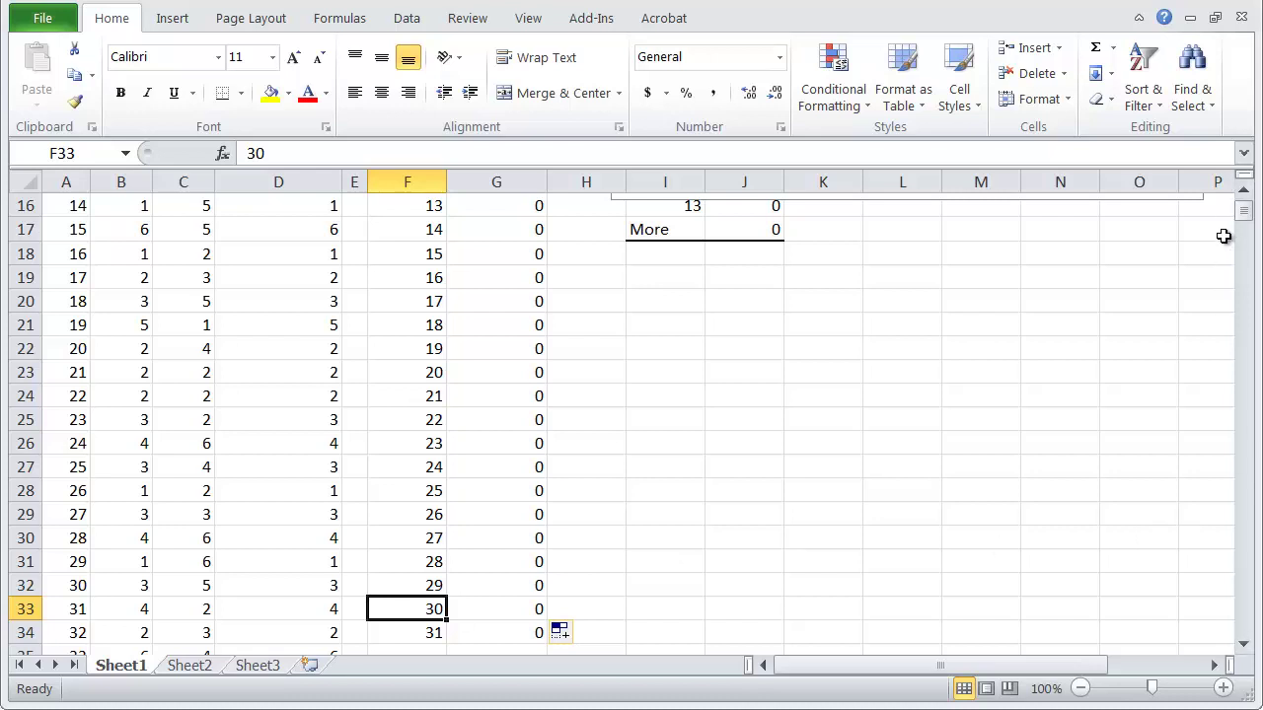
left_click_drag(1241, 212, 1241, 203)
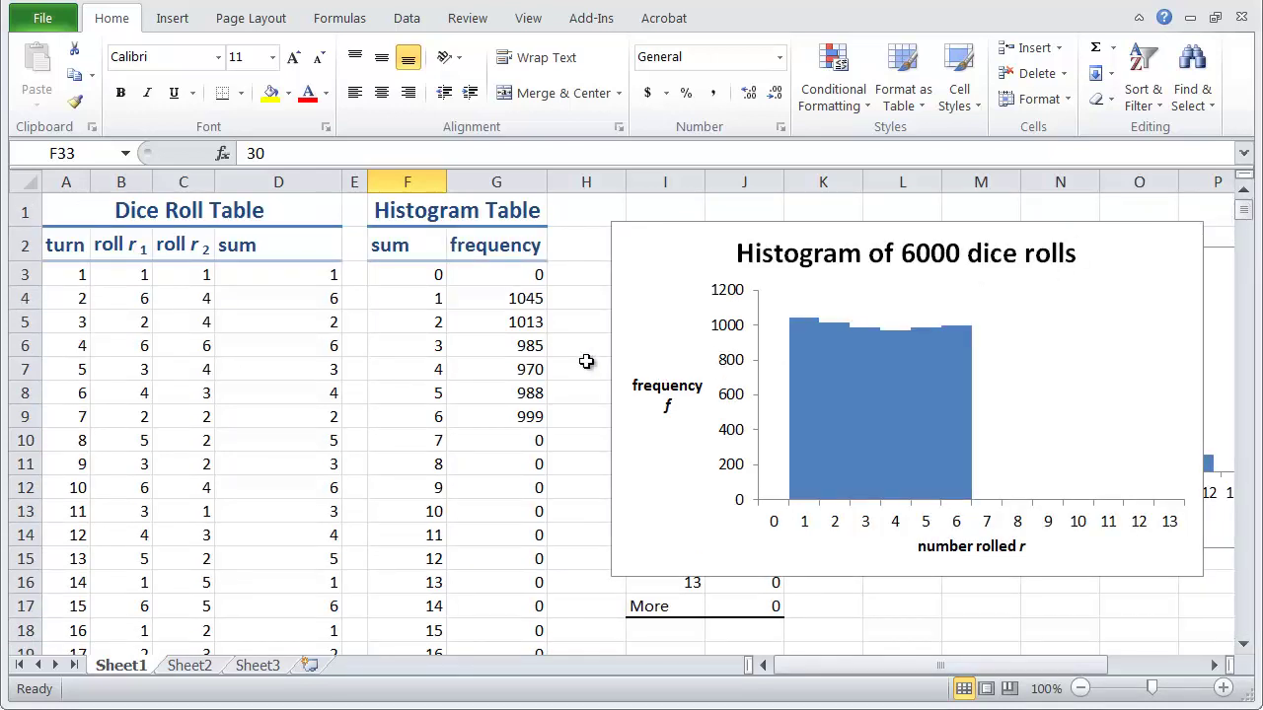
Stretch the chart's sum and frequency ranges down to row 34 so the axis runs 0–30.
left_click(832, 406)
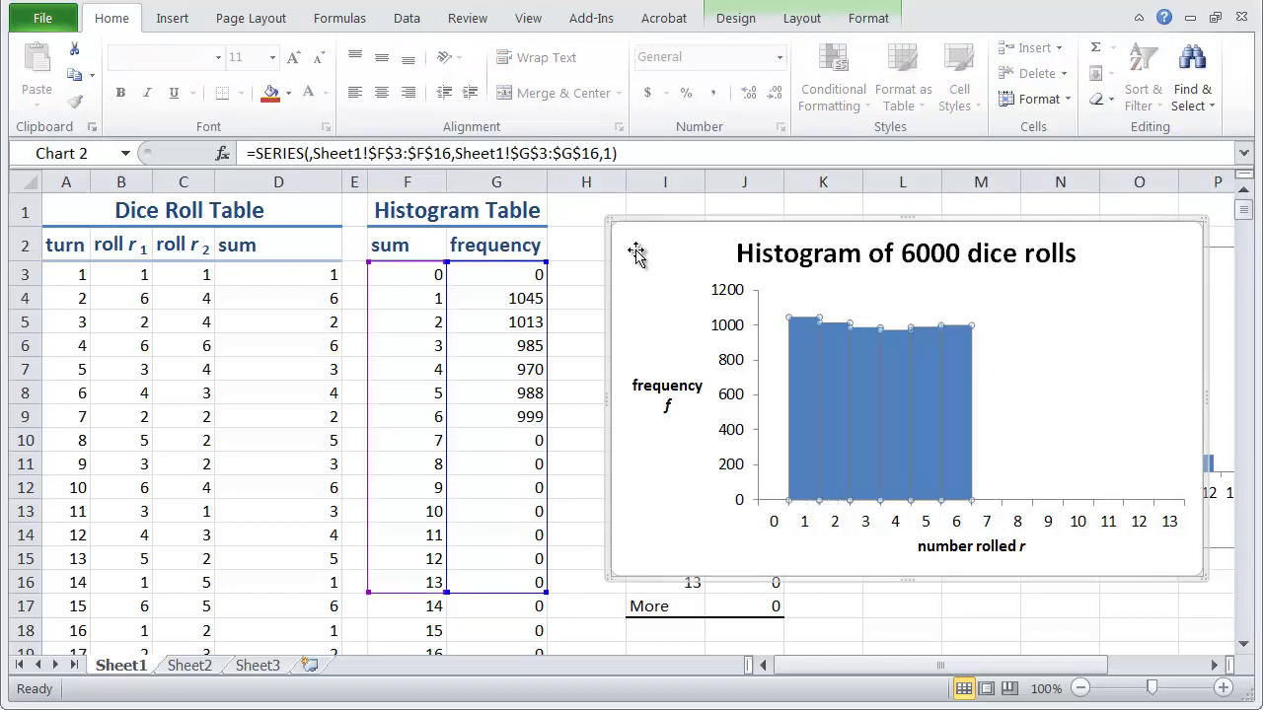
left_click_drag(634, 253, 593, 289)
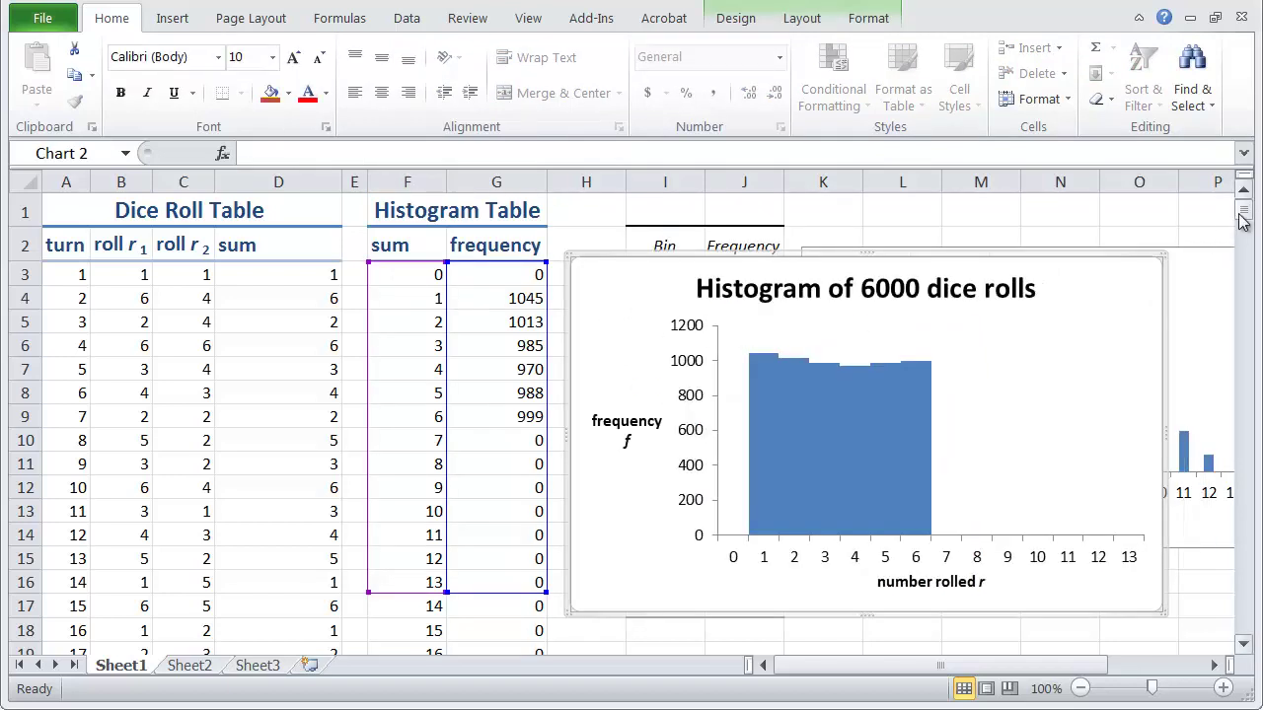
mouse_move(1242, 209)
left_mouse_down()
mouse_move(1244, 223)
mouse_move(1242, 213)
left_mouse_up()
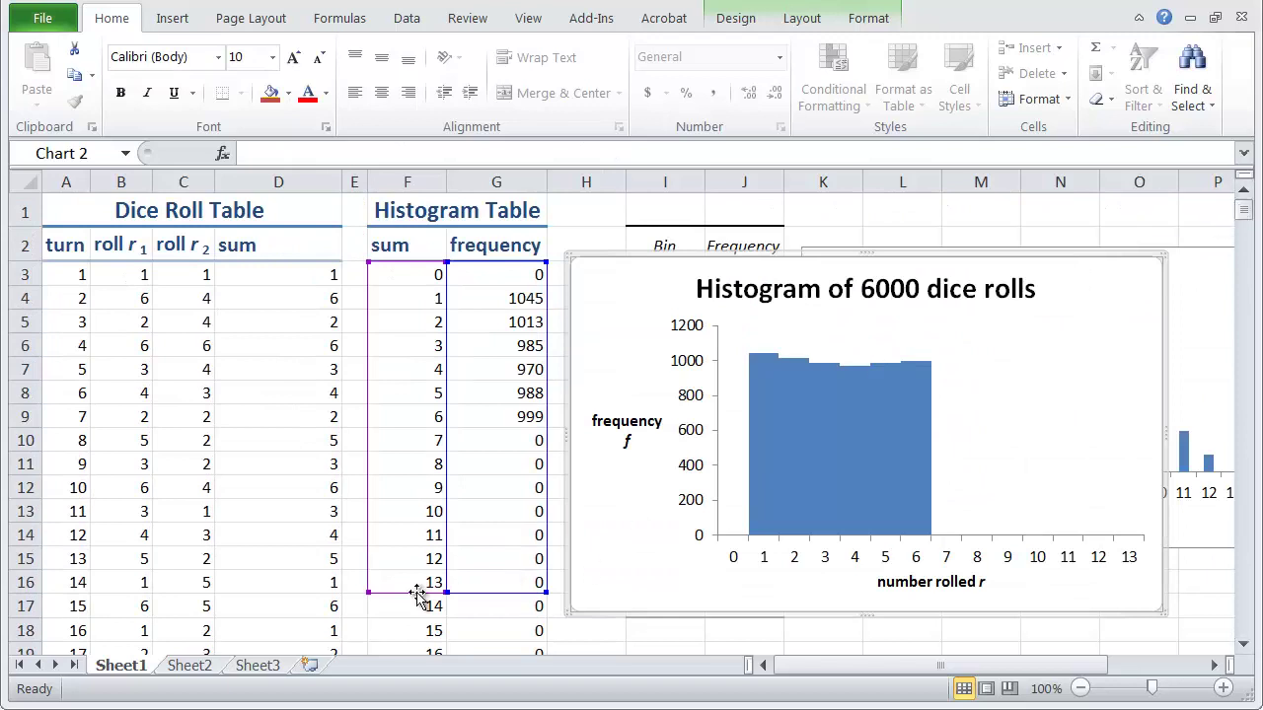
left_click(864, 432)
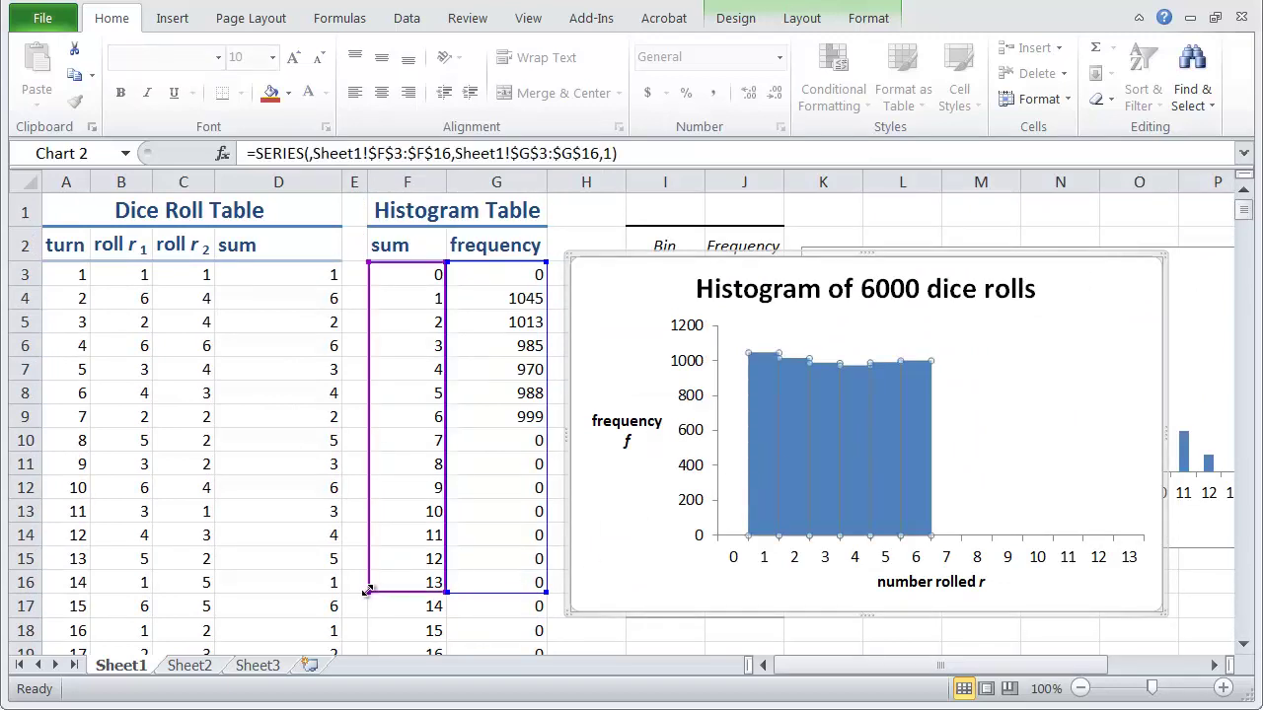
left_click_drag(366, 591, 400, 505)
scroll(736, 403, "up", 4)
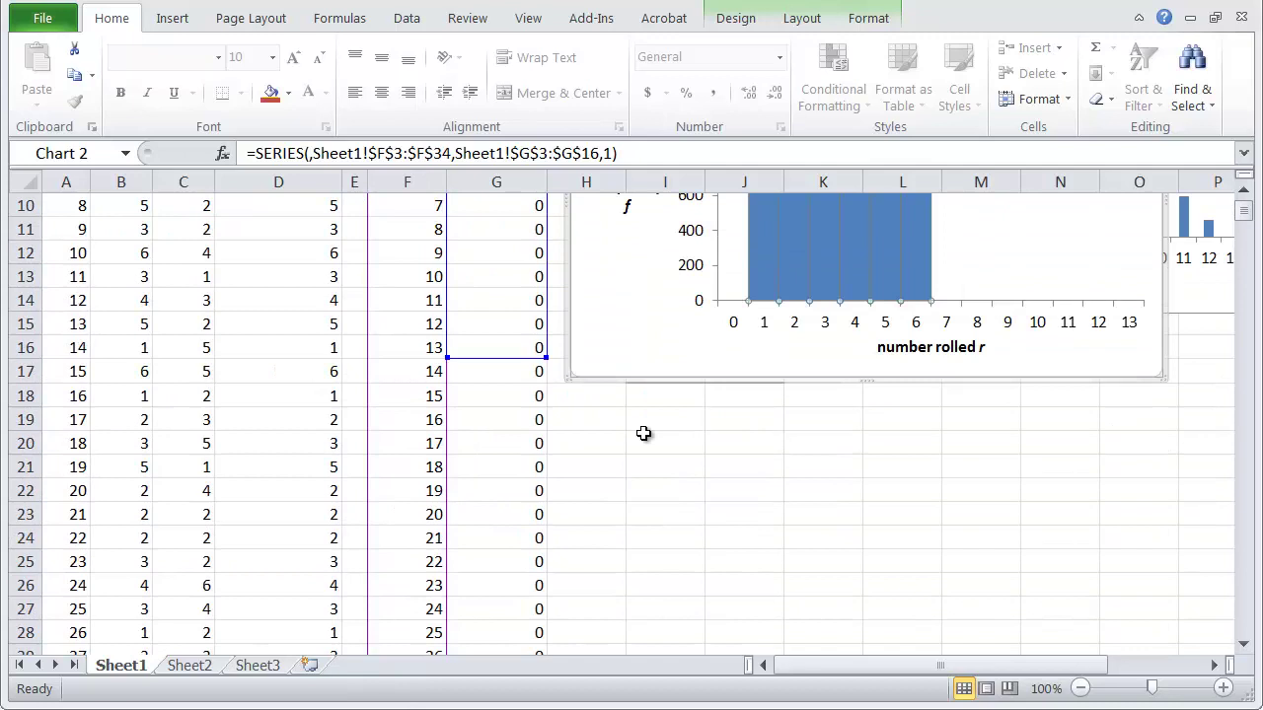
left_click_drag(545, 359, 582, 640)
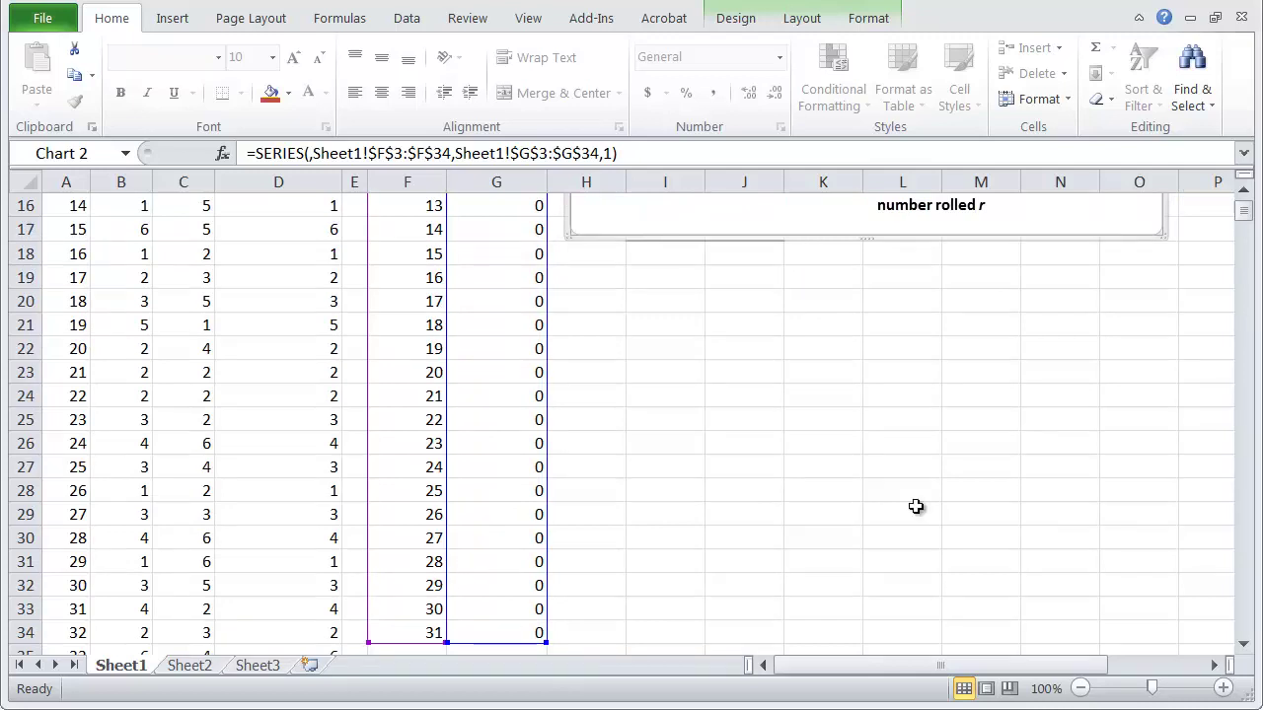
left_click_drag(1244, 212, 1244, 193)
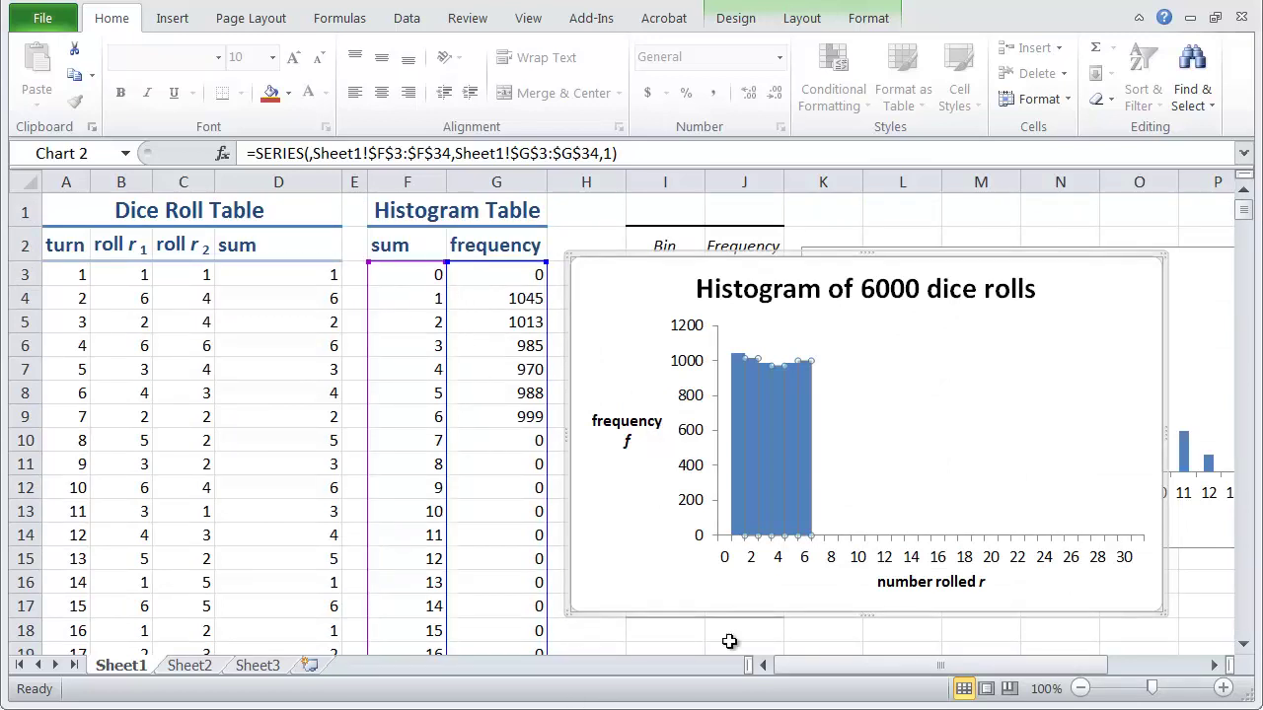
left_click(582, 227)
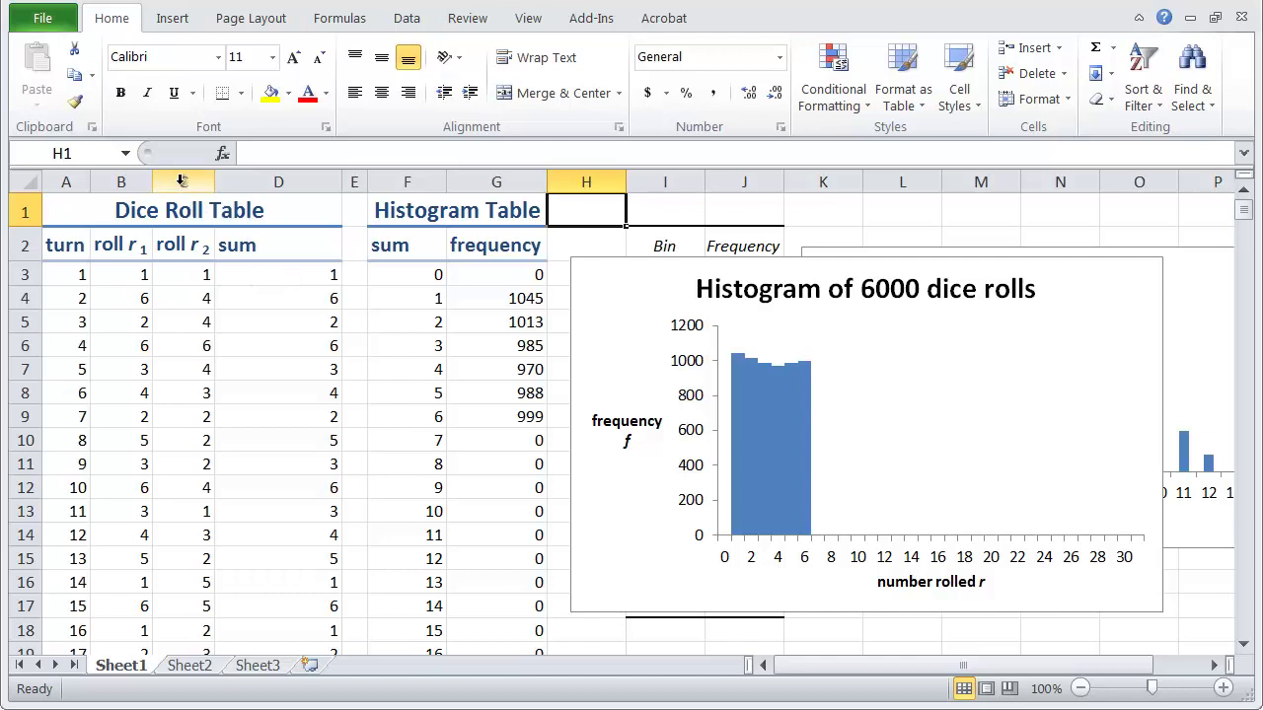
Insert three columns after roll r1 and fill headings across from roll r1 to roll r5.
left_click(182, 180)
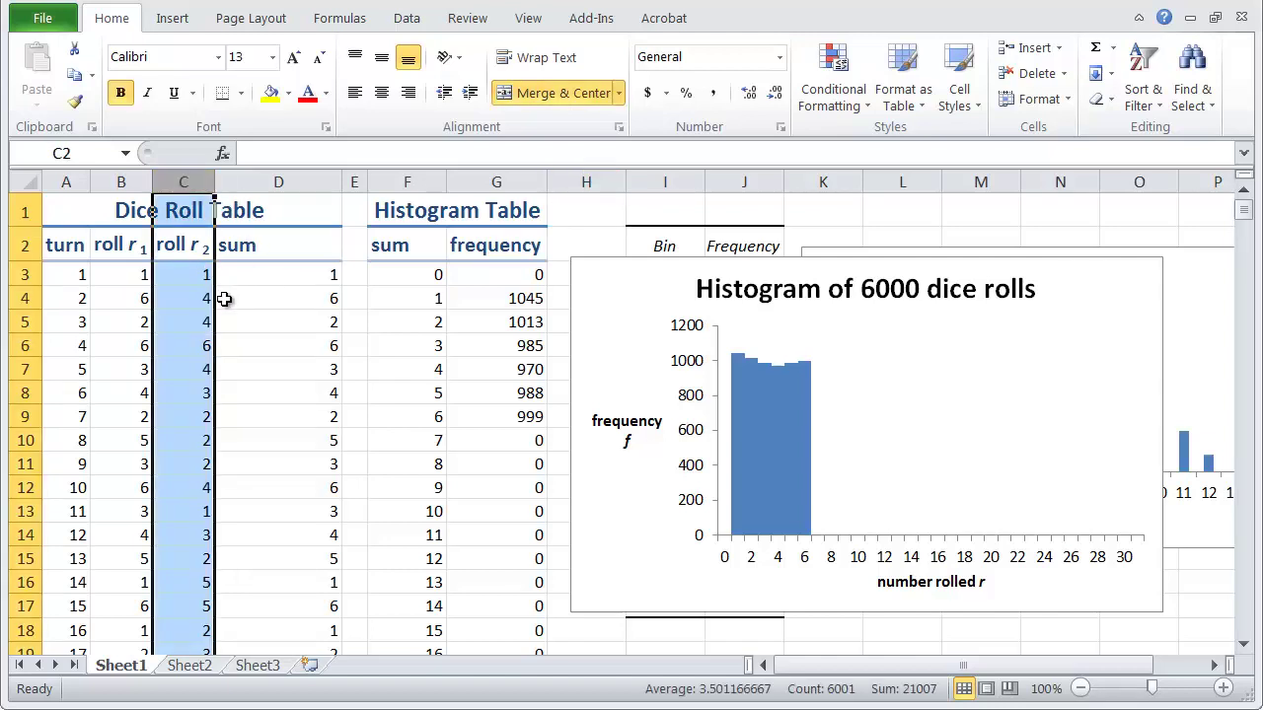
left_click(1026, 50)
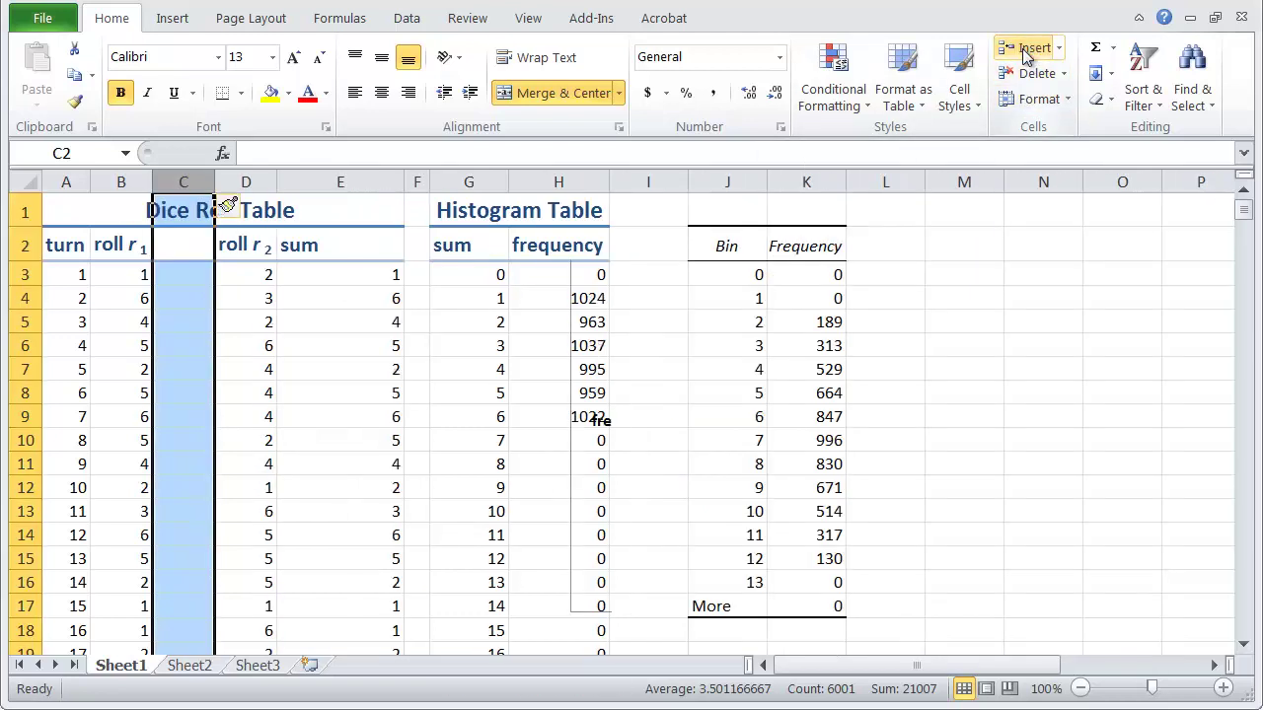
left_click(1027, 50)
left_click(1026, 54)
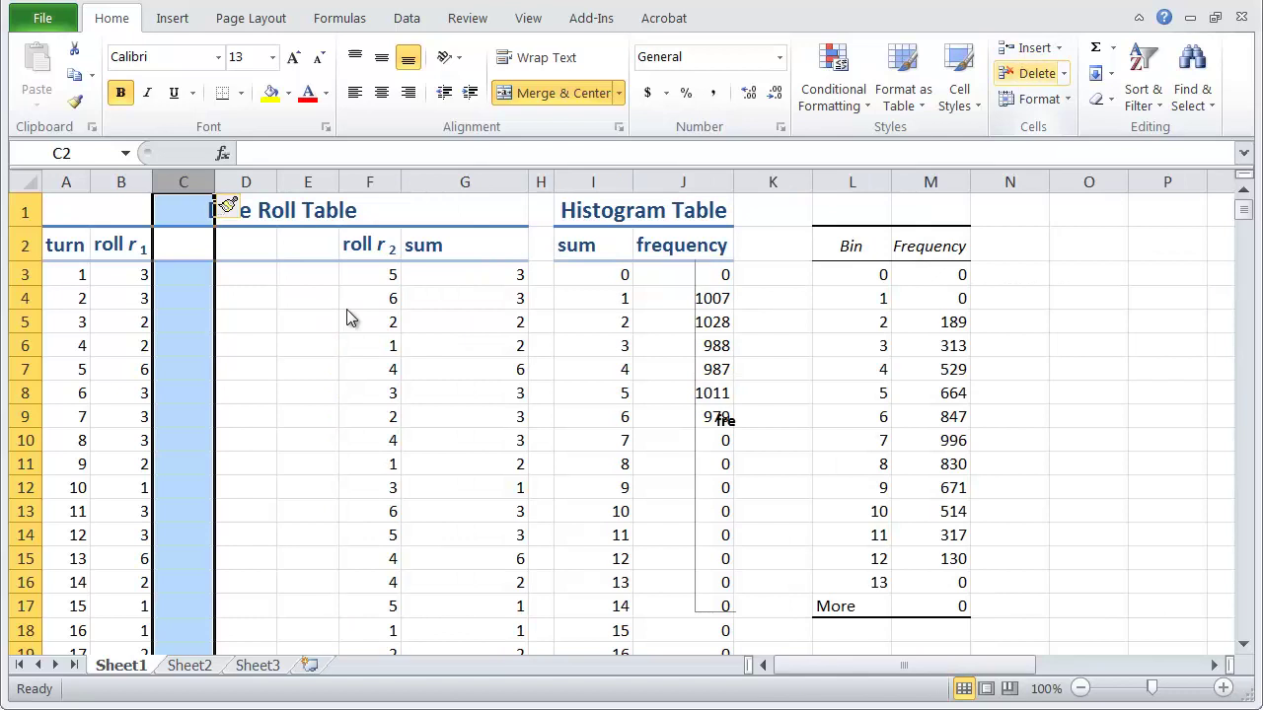
left_click(116, 254)
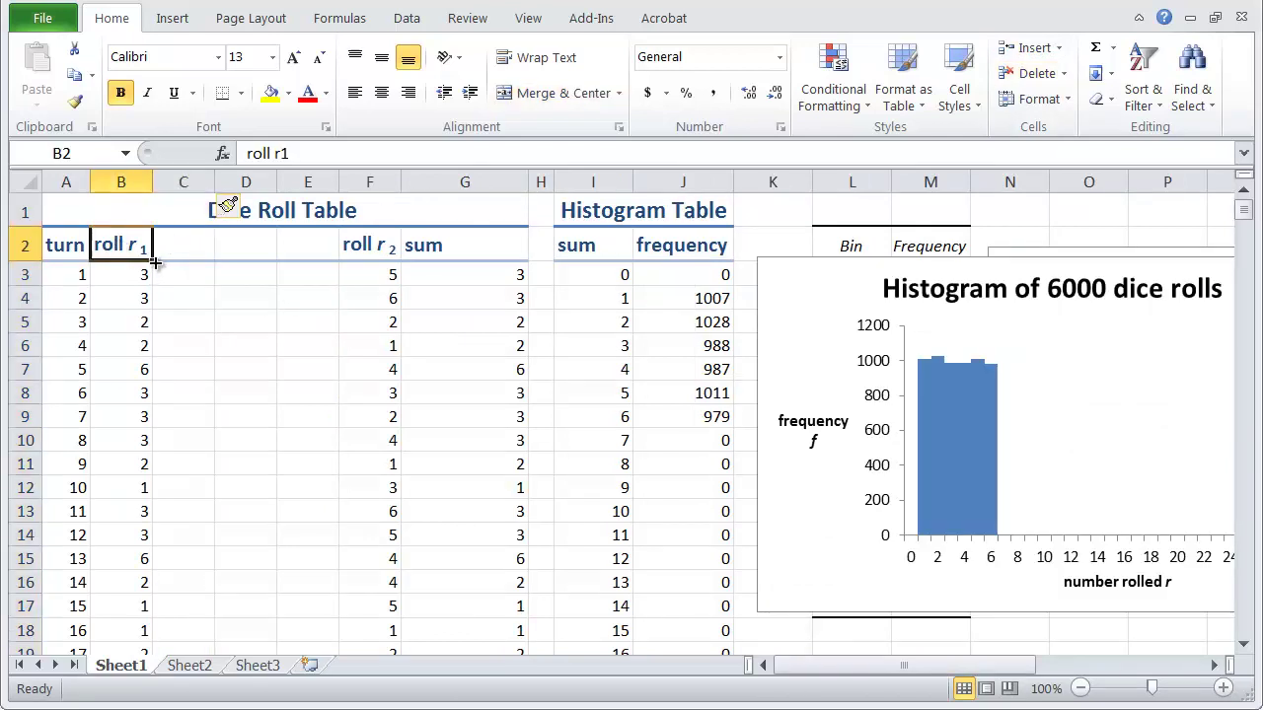
left_click_drag(152, 260, 391, 262)
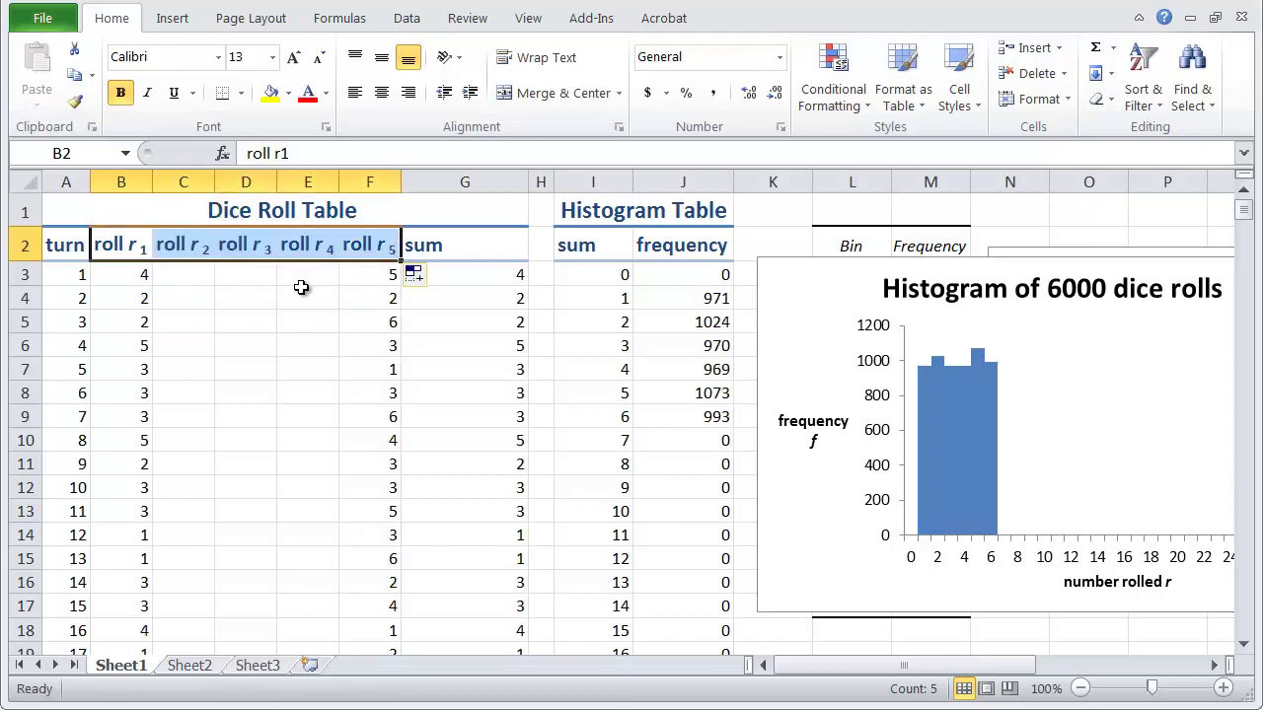
left_click(197, 295)
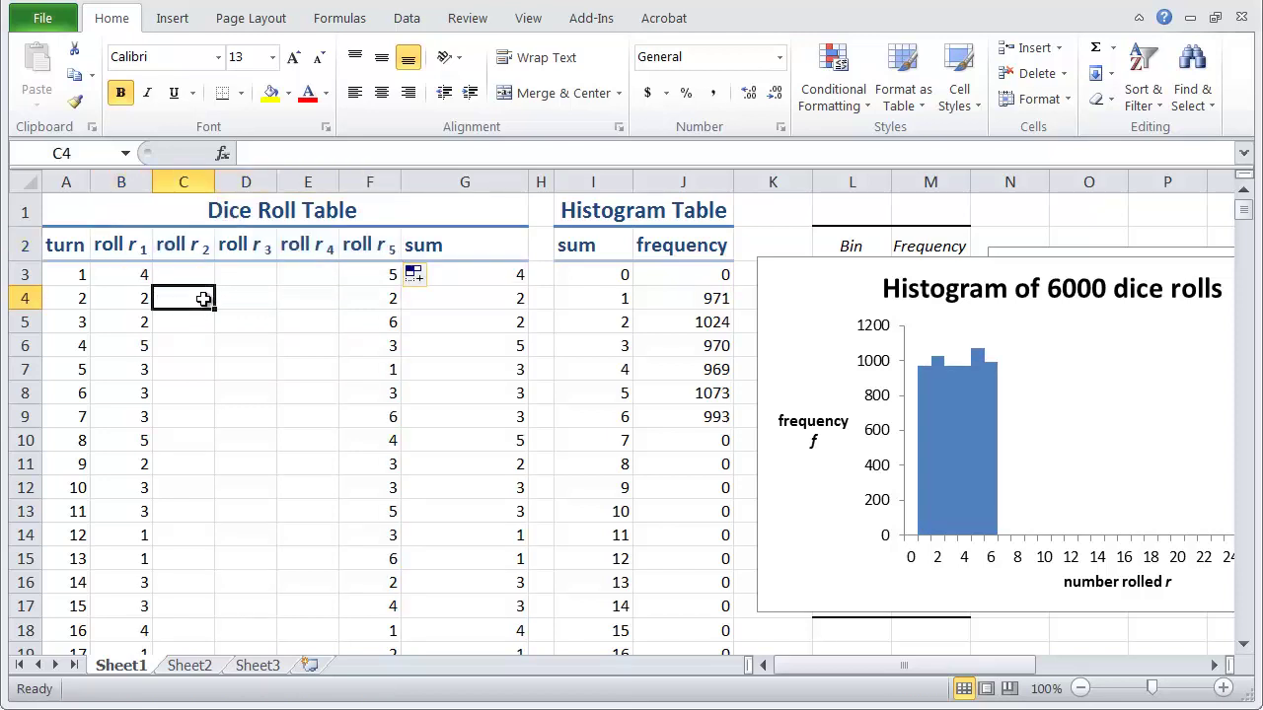
Copy =RANDBETWEEN(1,6) into rolls r2–r4 and fill C3:E3 down every turn.
left_click(126, 279)
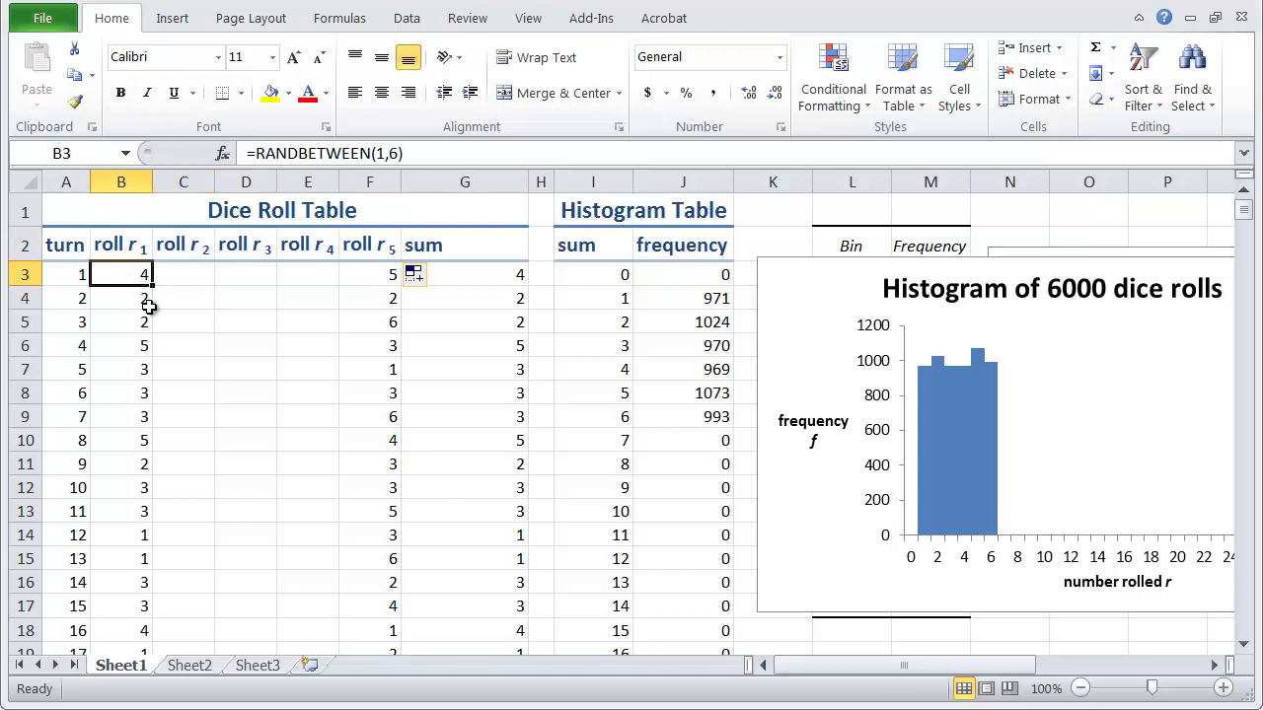
left_click_drag(153, 287, 330, 286)
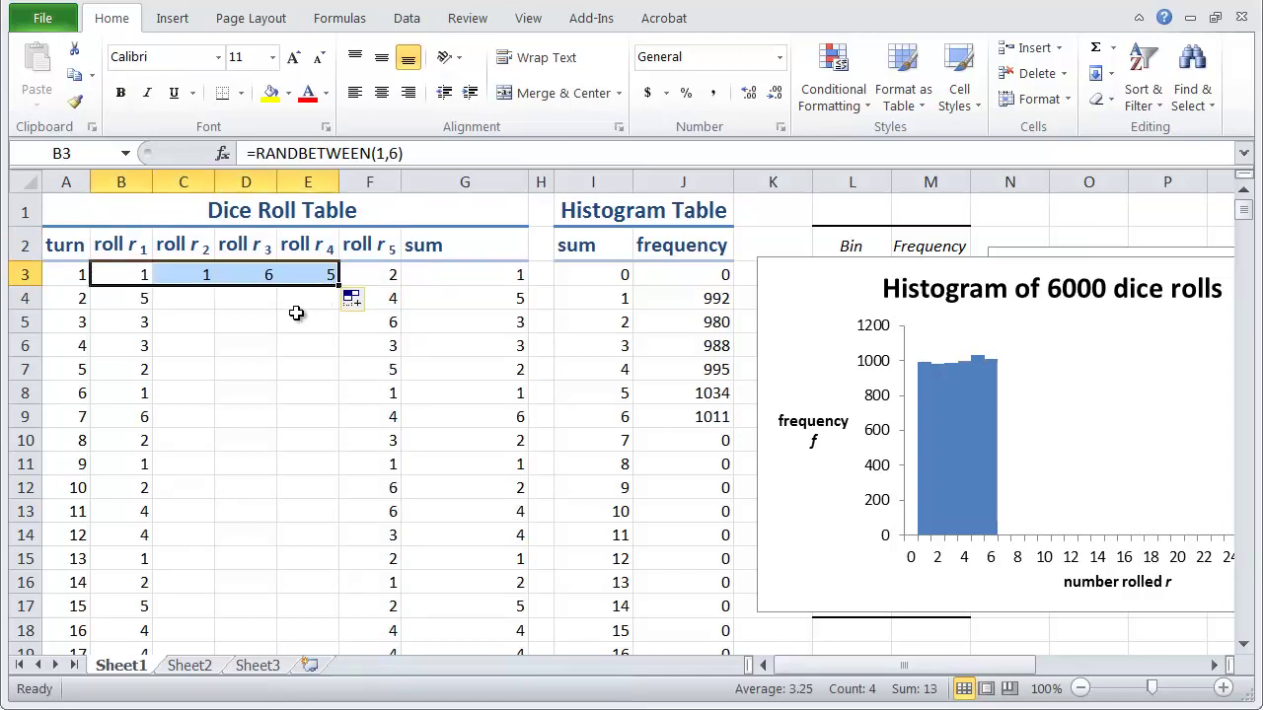
left_click(242, 305)
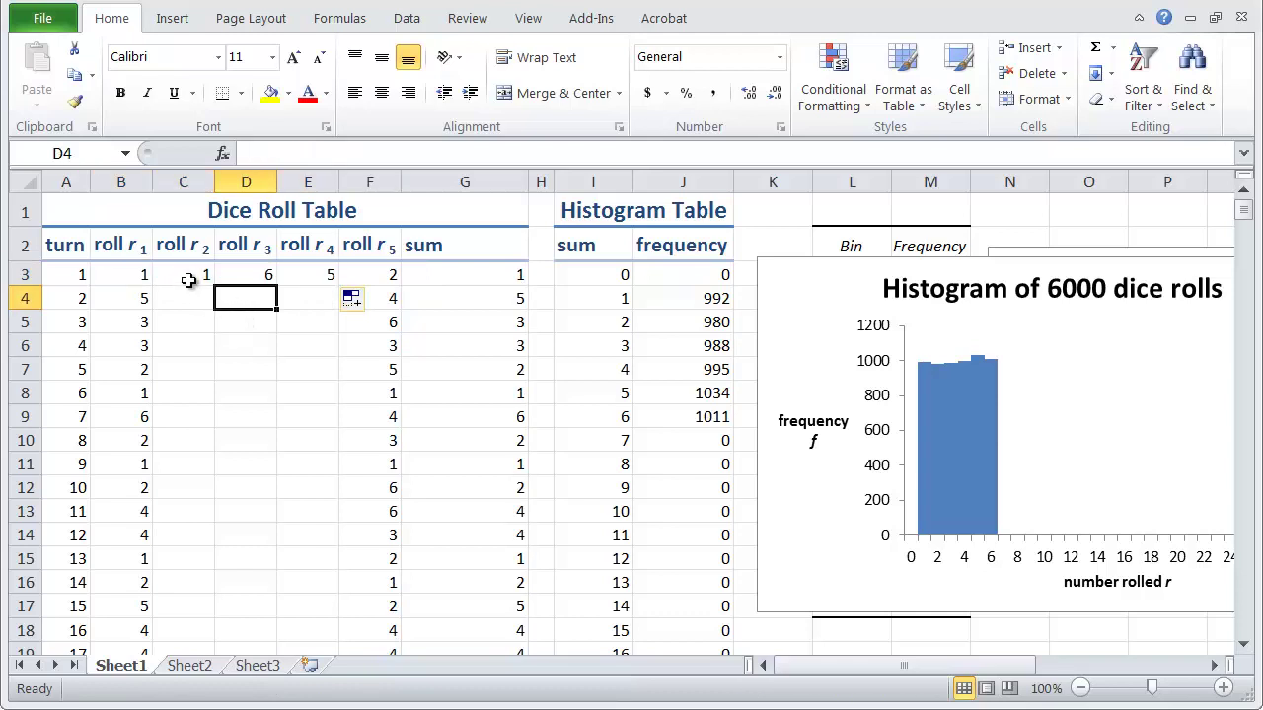
left_click_drag(188, 280, 314, 279)
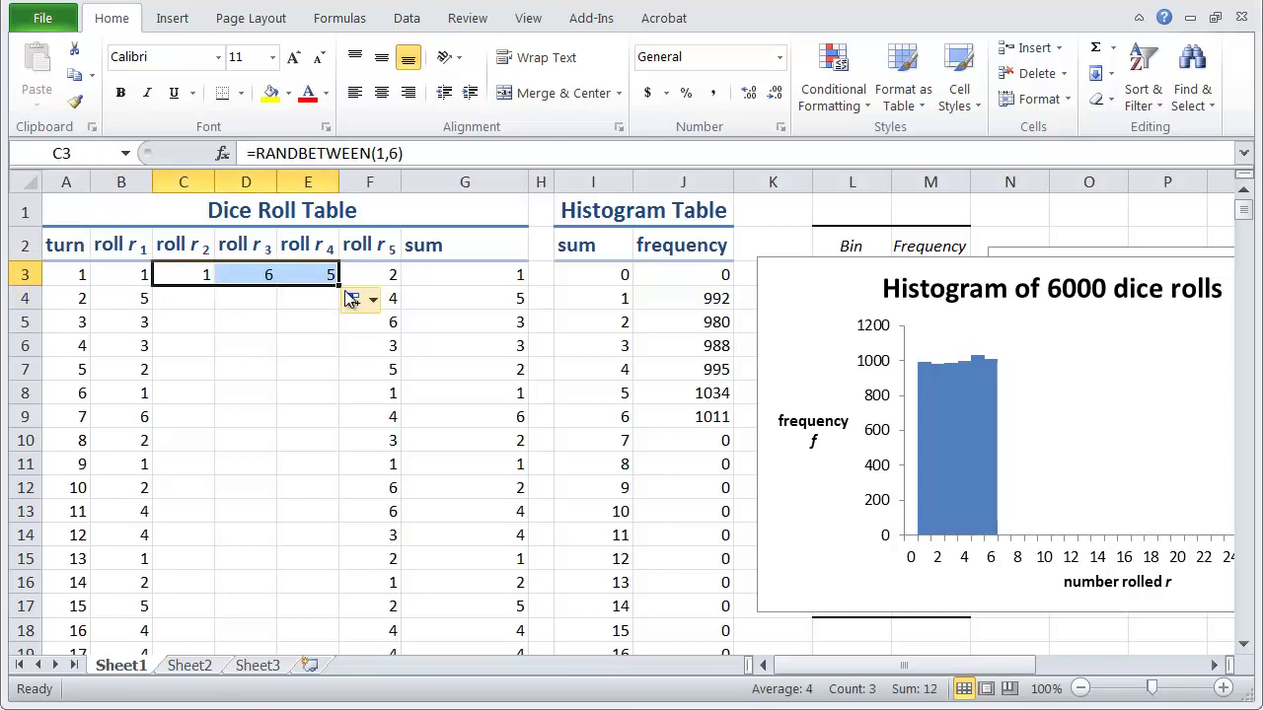
double_click(338, 285)
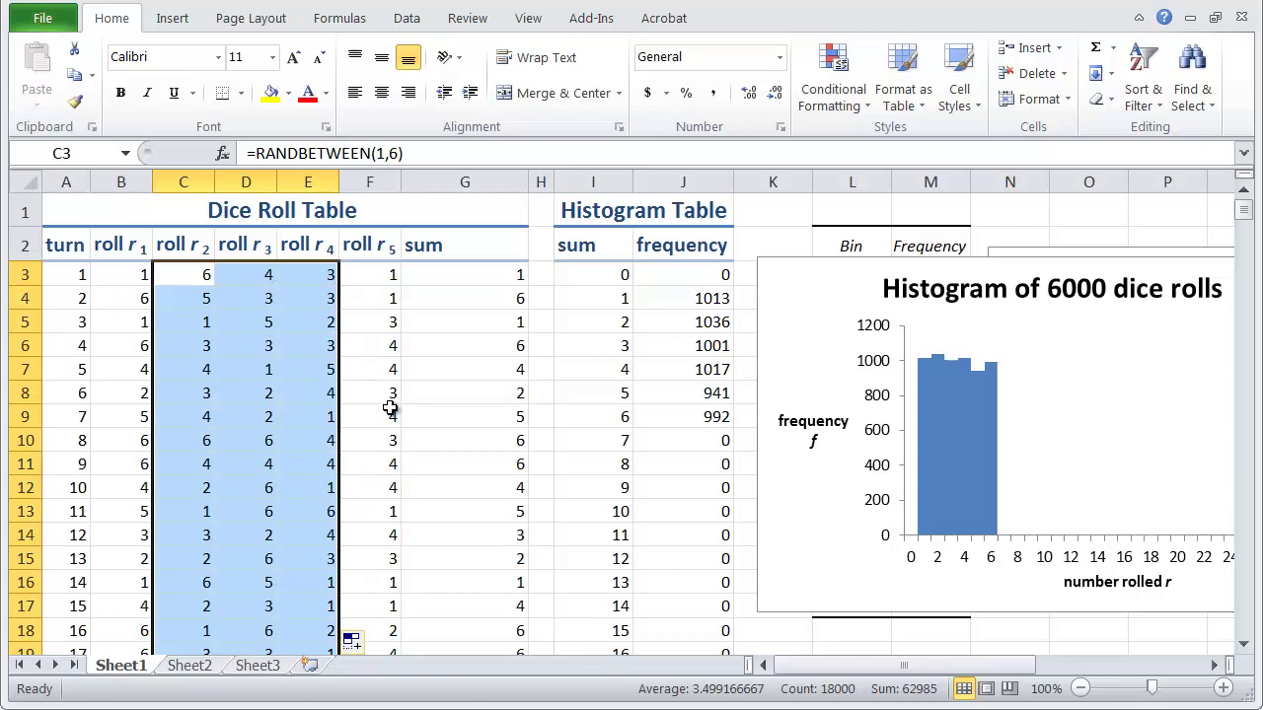
Replace G3's formula with =SUM(B3) and fill it down all 6000 turns.
left_click(457, 283)
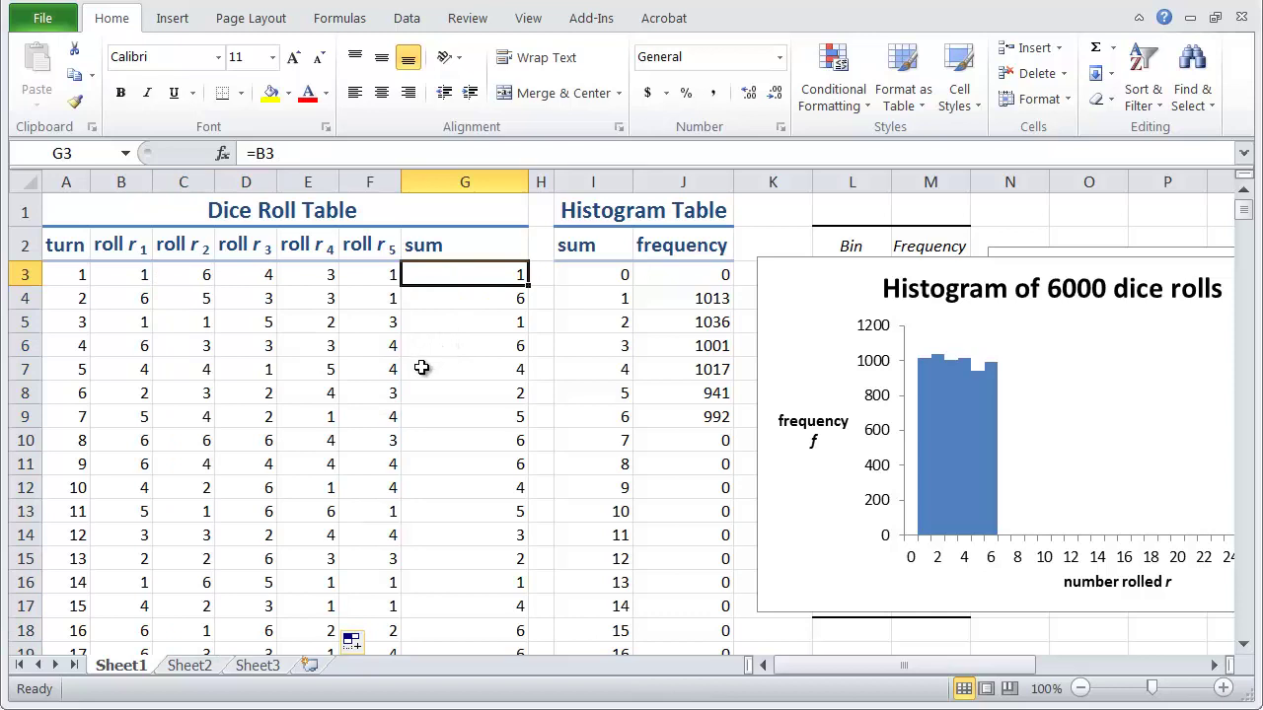
left_click(366, 153)
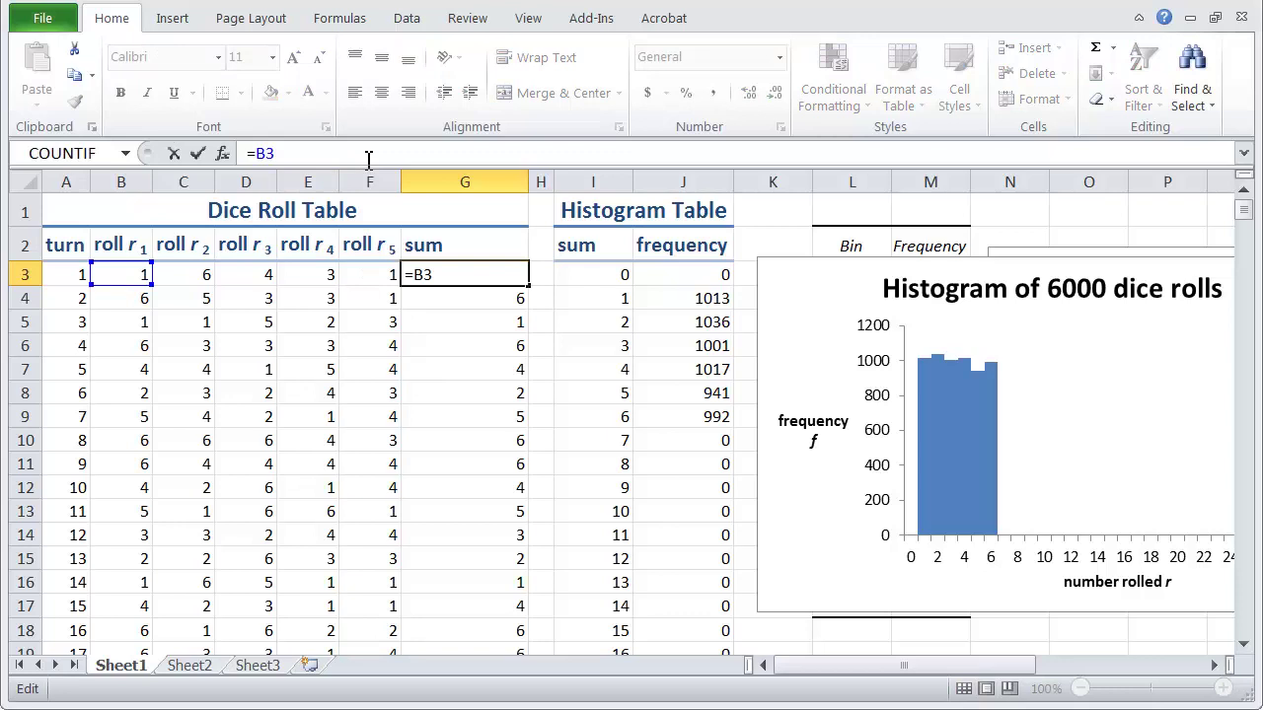
key("BackSpace")
key("BackSpace")
type("sum(")
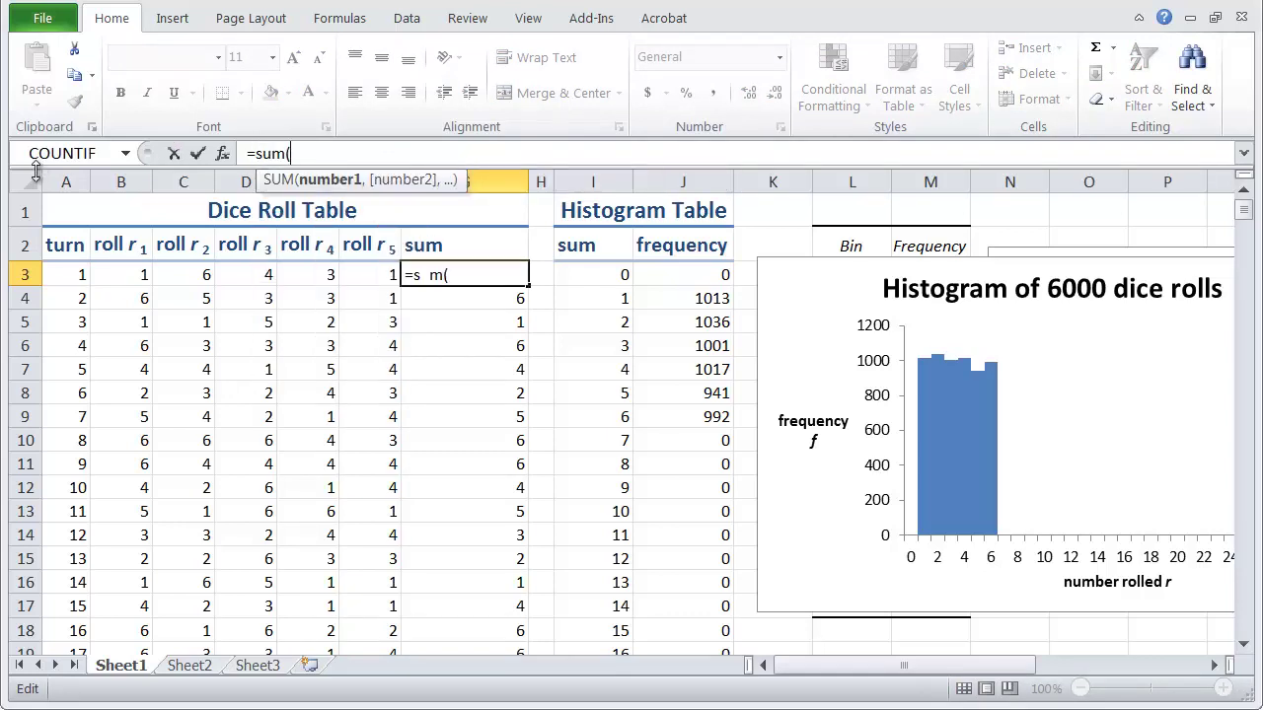
left_click_drag(112, 279, 369, 278)
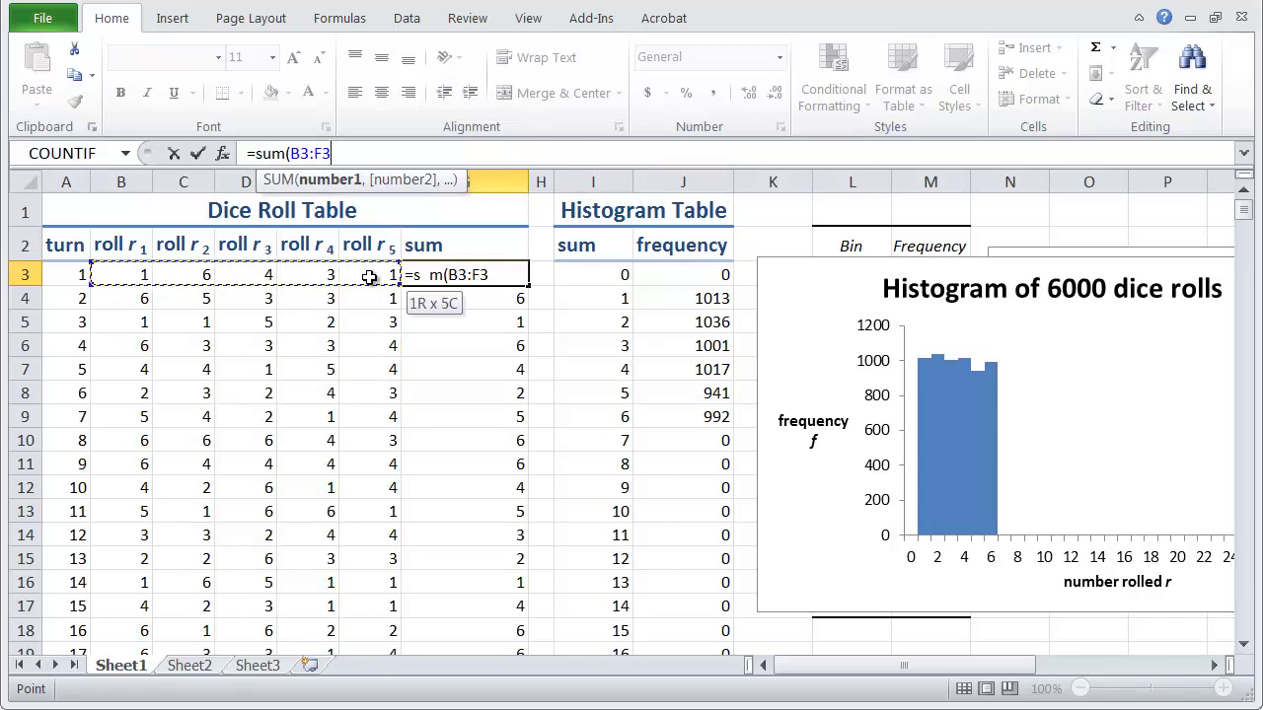
left_click_drag(369, 278, 147, 276)
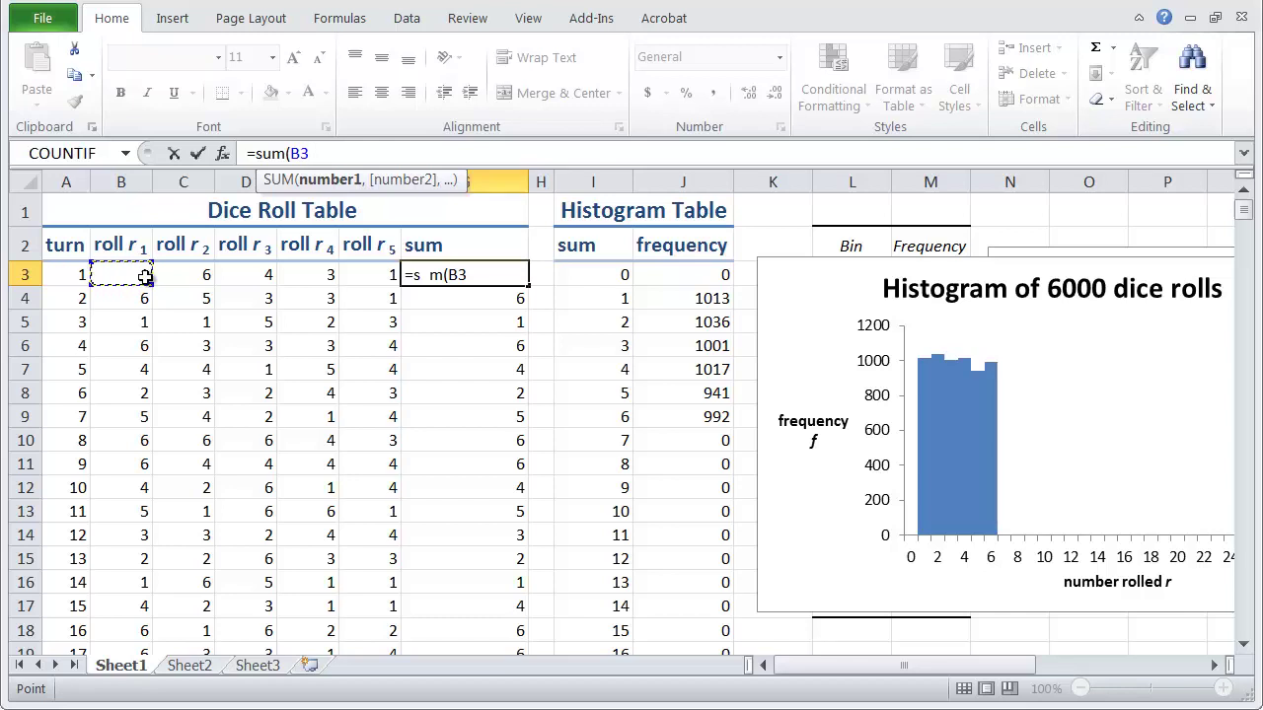
key("Return")
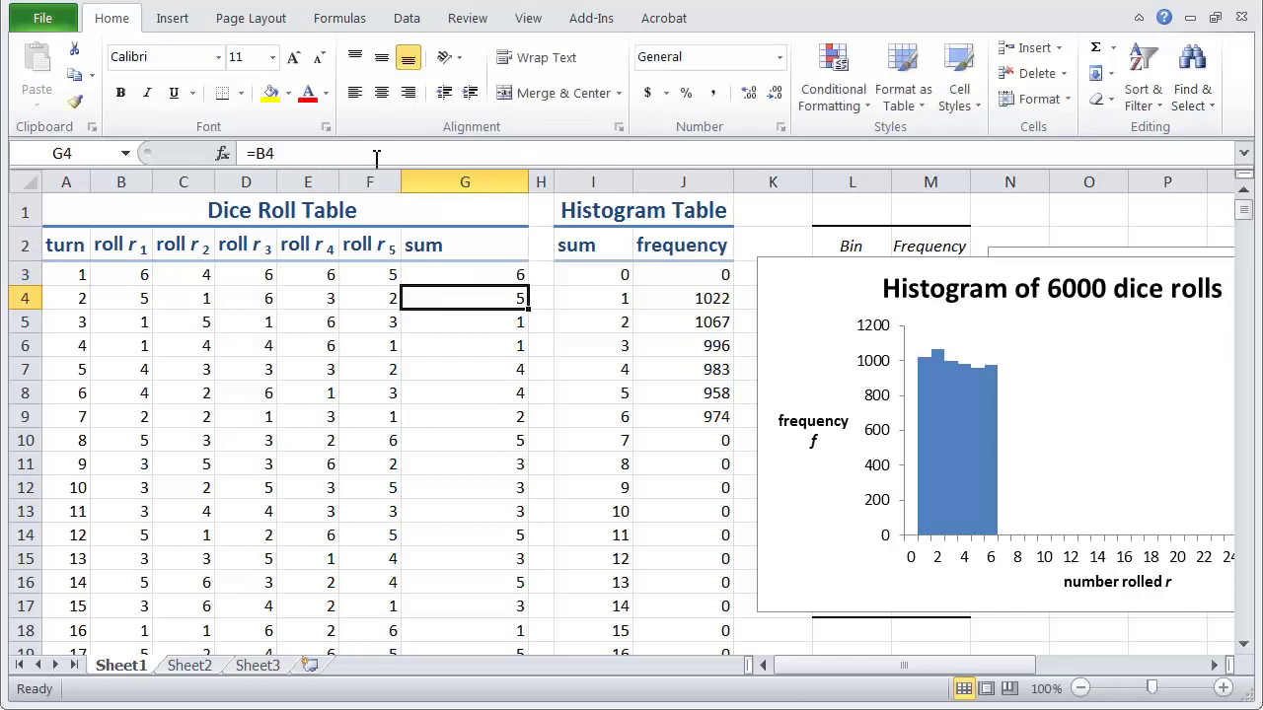
left_click(462, 273)
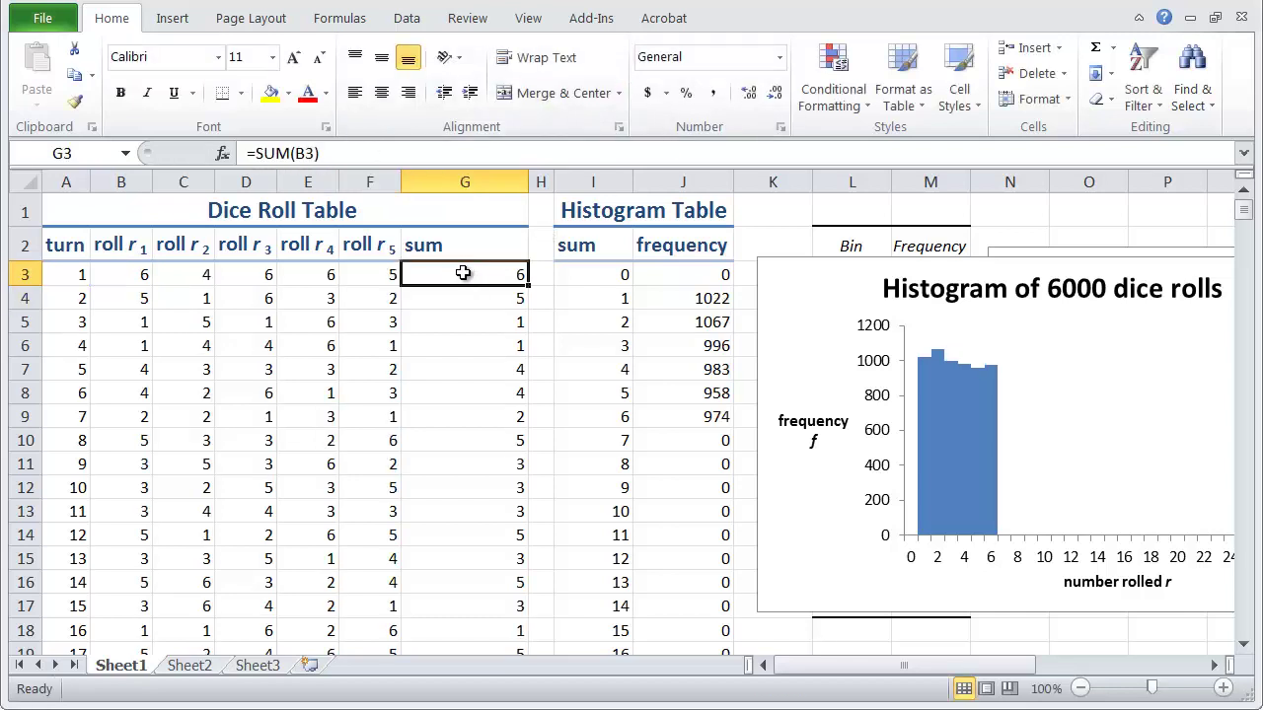
double_click(530, 286)
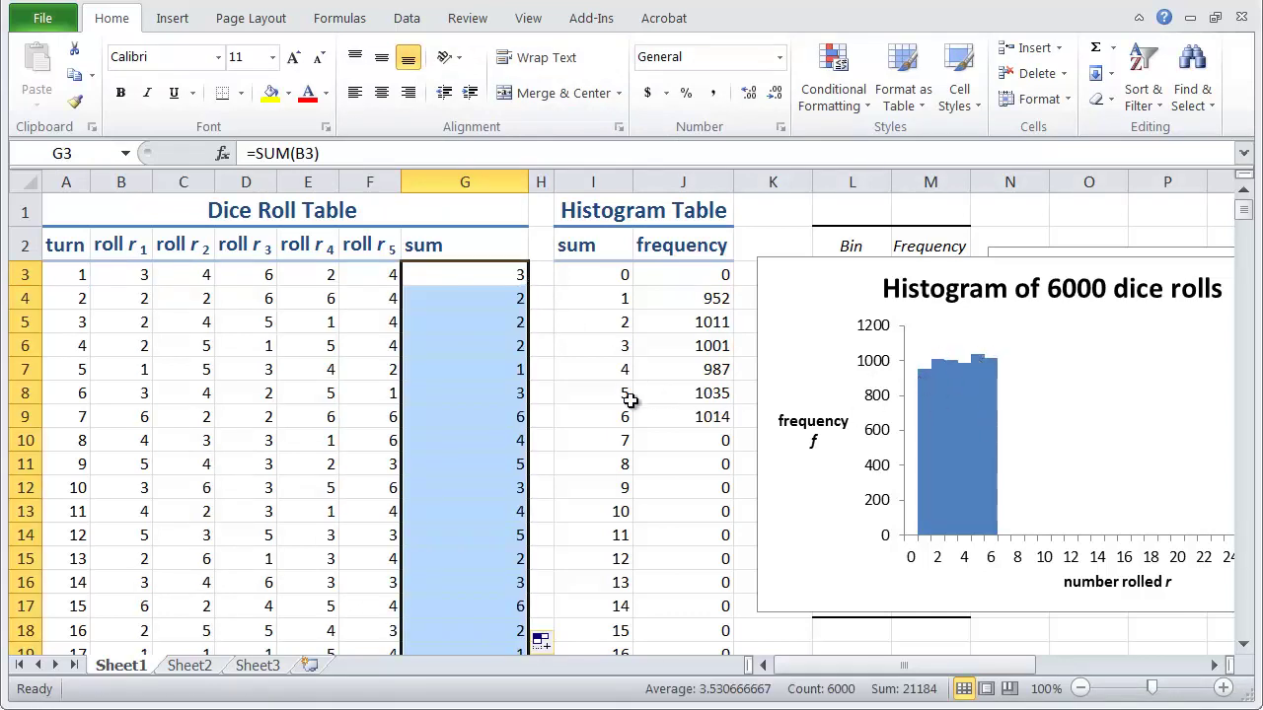
Move the chart left and fill =SUM(B3:C3) down the sum column for all turns.
left_click(543, 351)
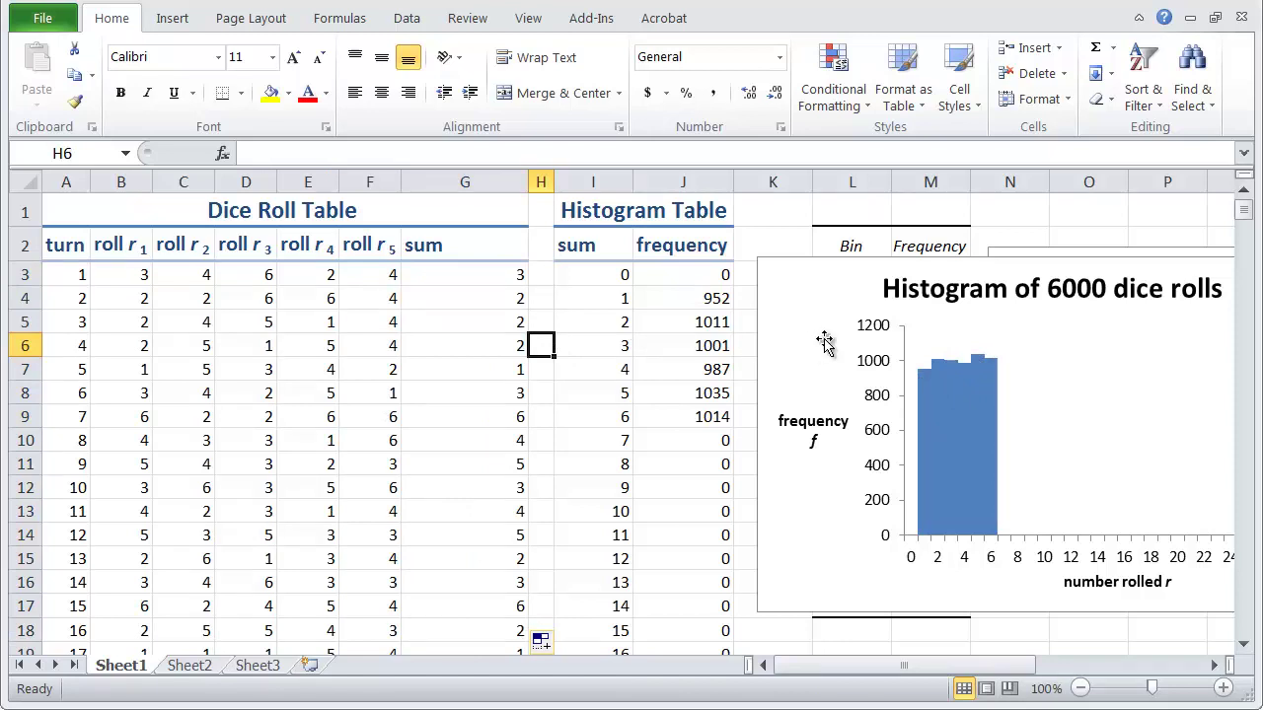
left_click_drag(798, 302, 582, 307)
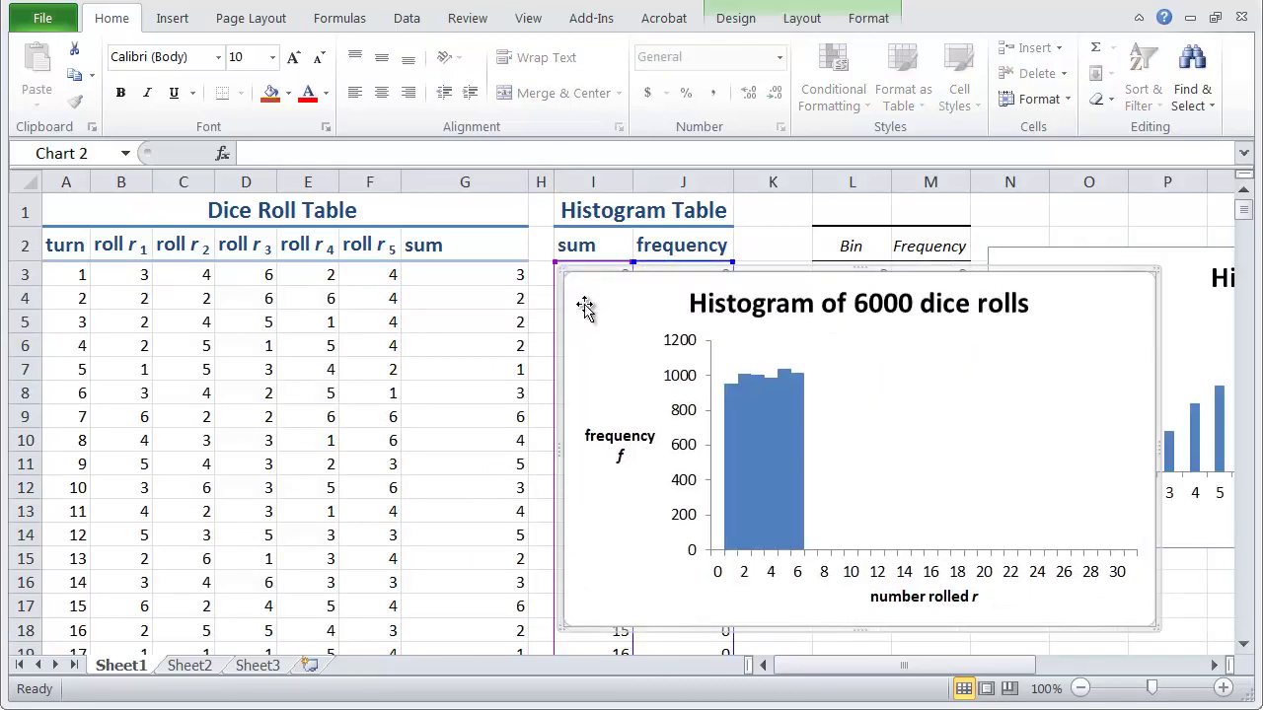
left_click(453, 281)
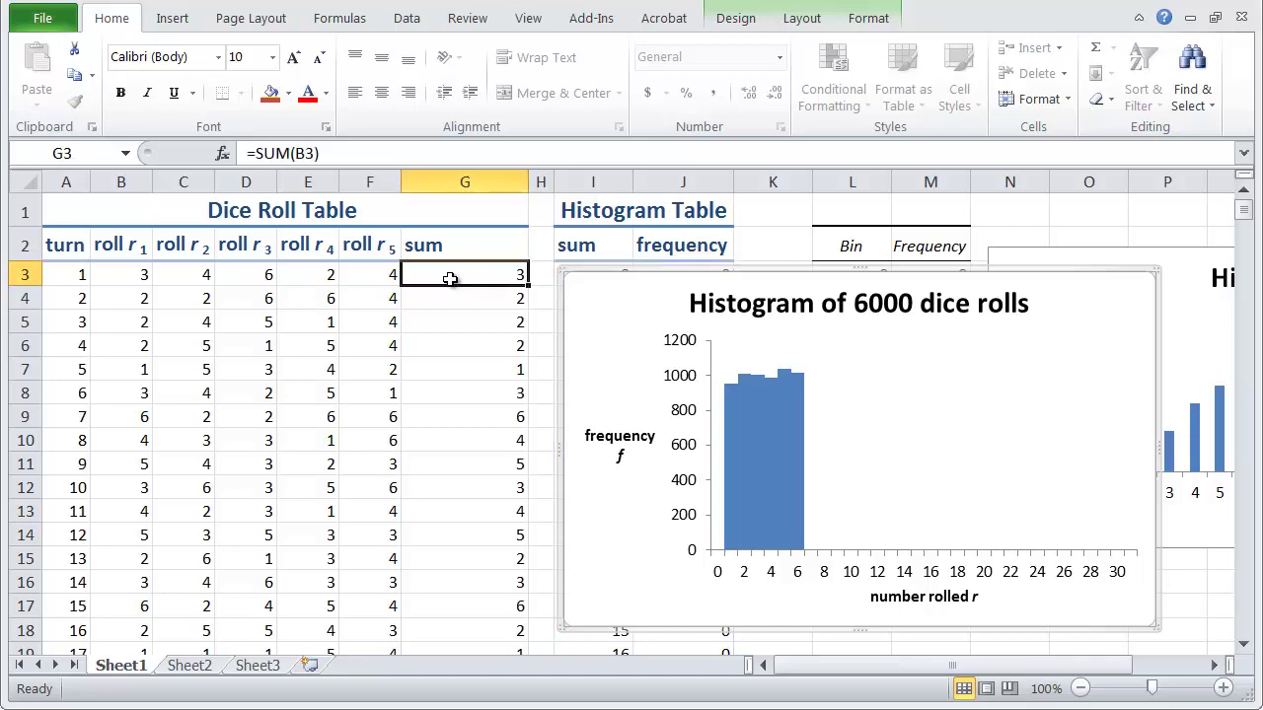
left_click(371, 155)
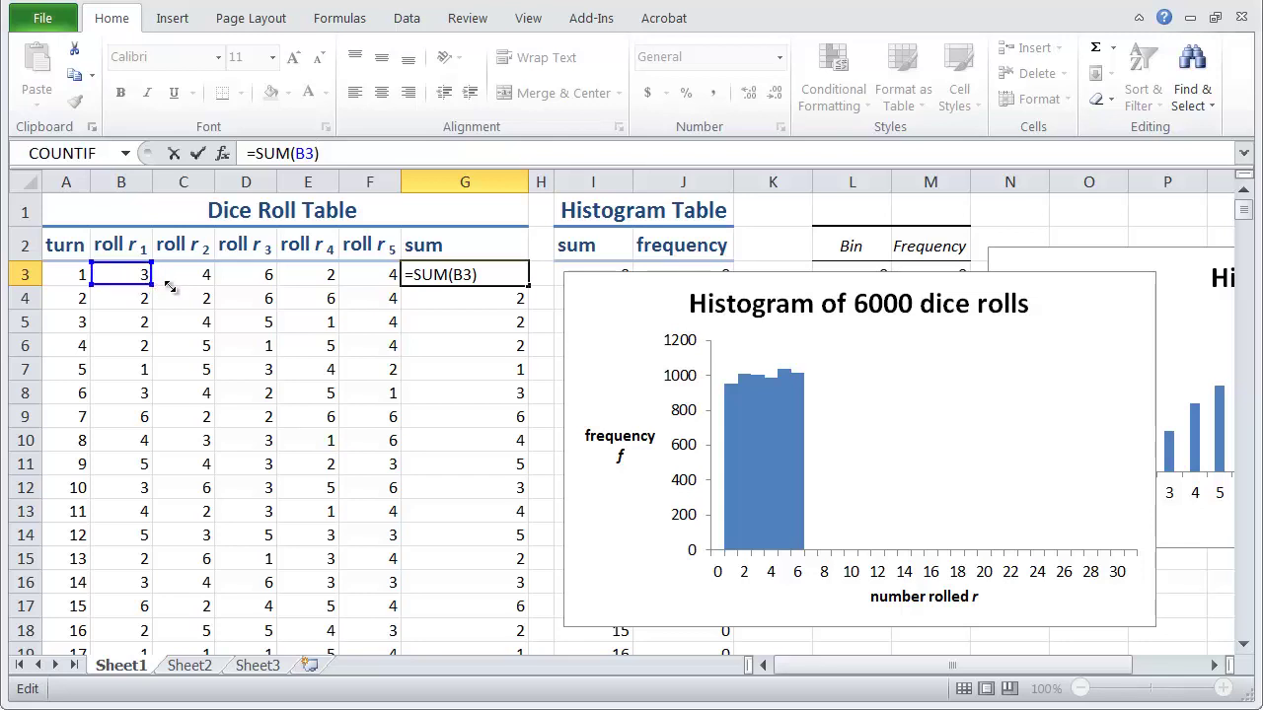
left_click_drag(170, 286, 196, 288)
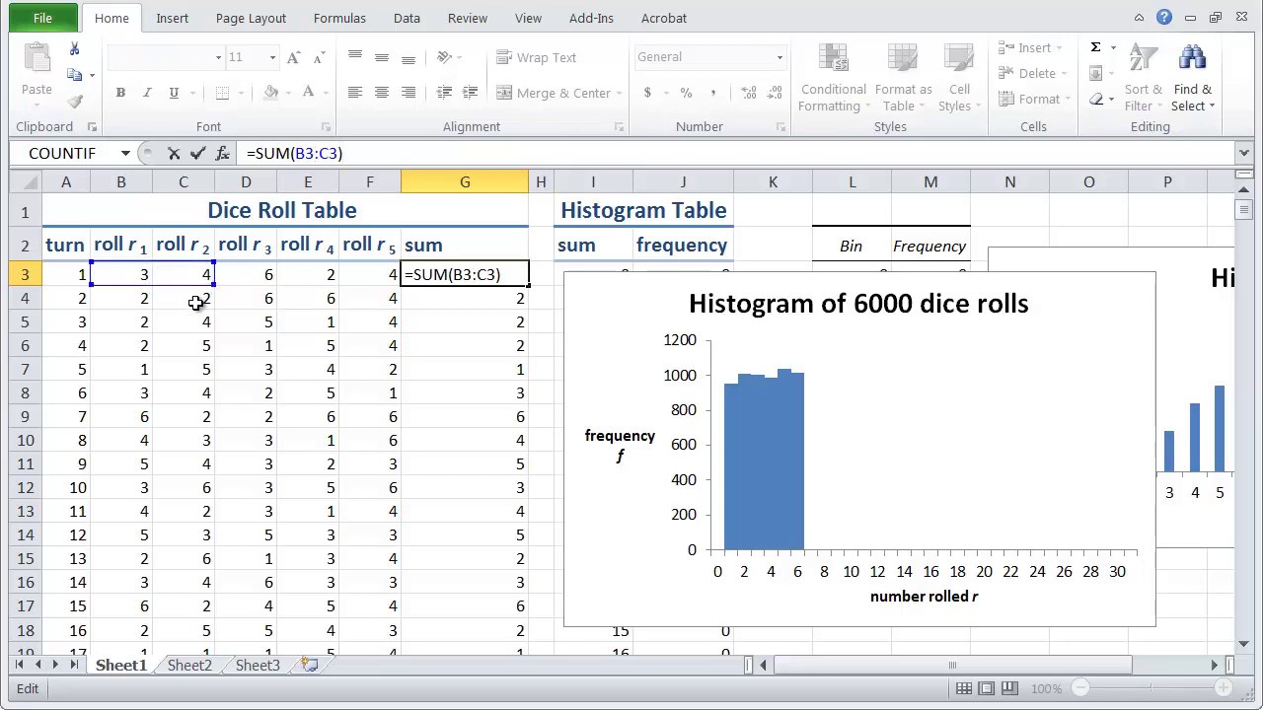
key("Return")
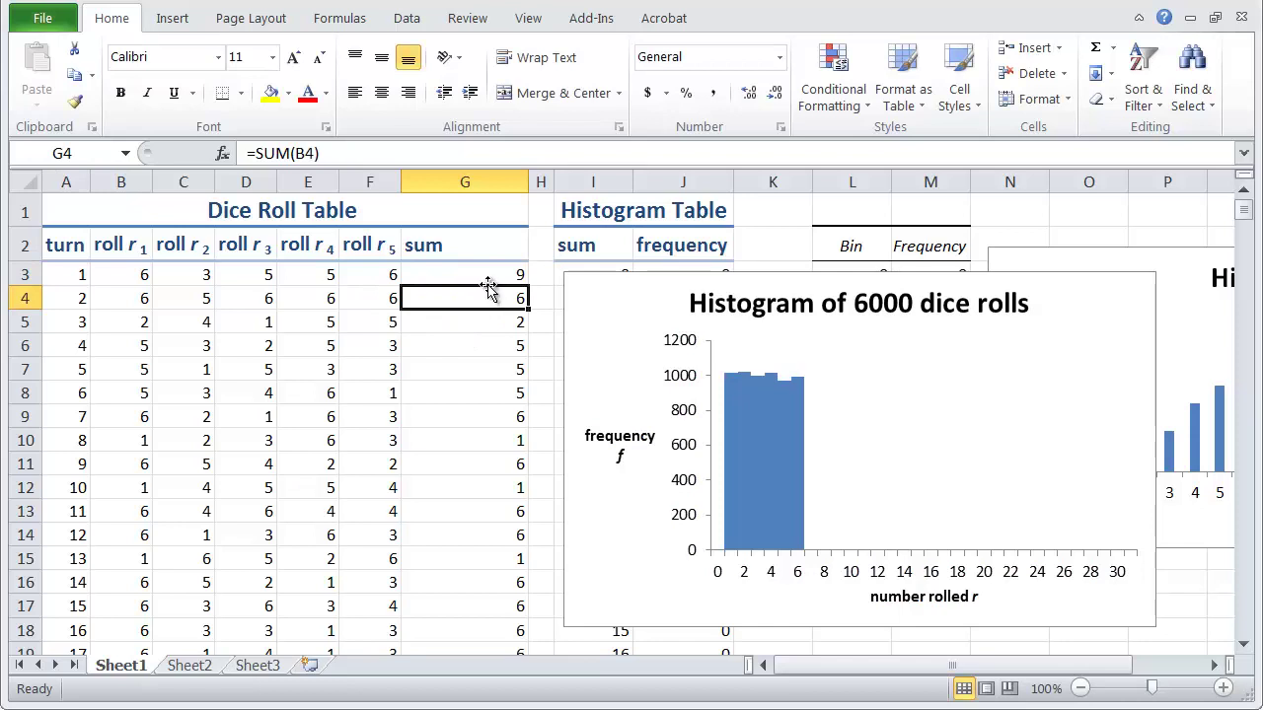
left_click(491, 274)
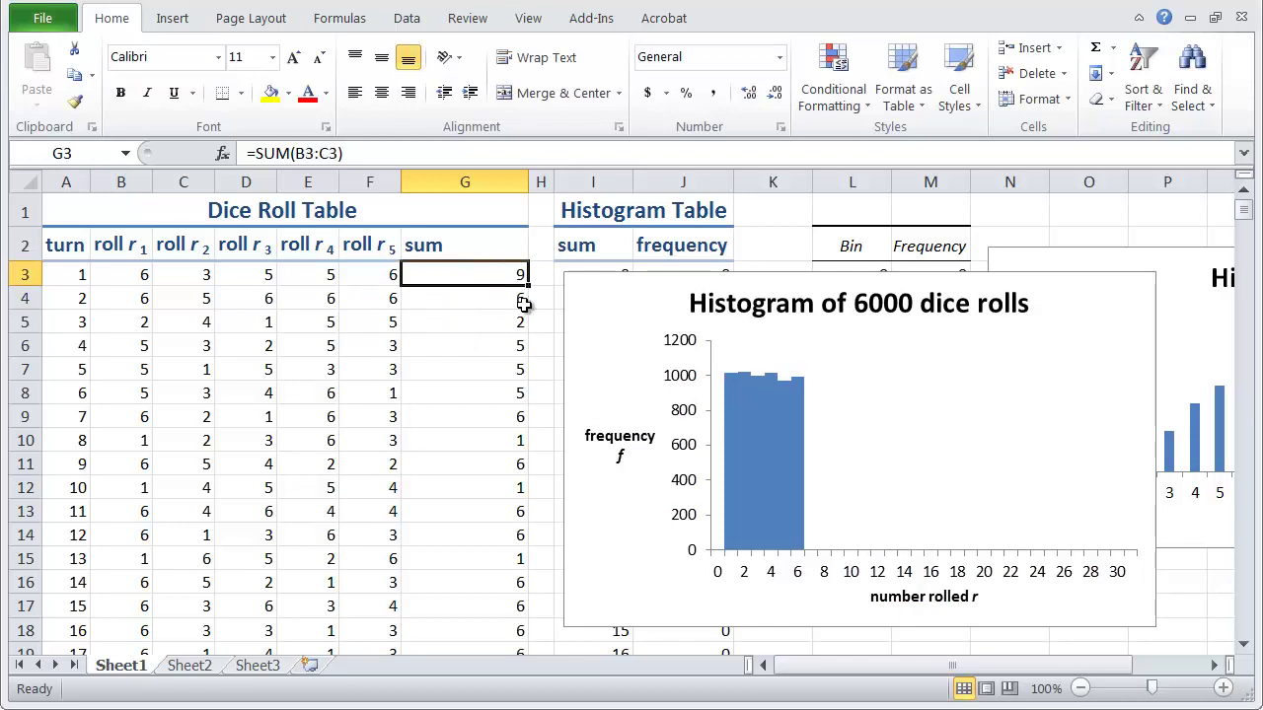
double_click(529, 283)
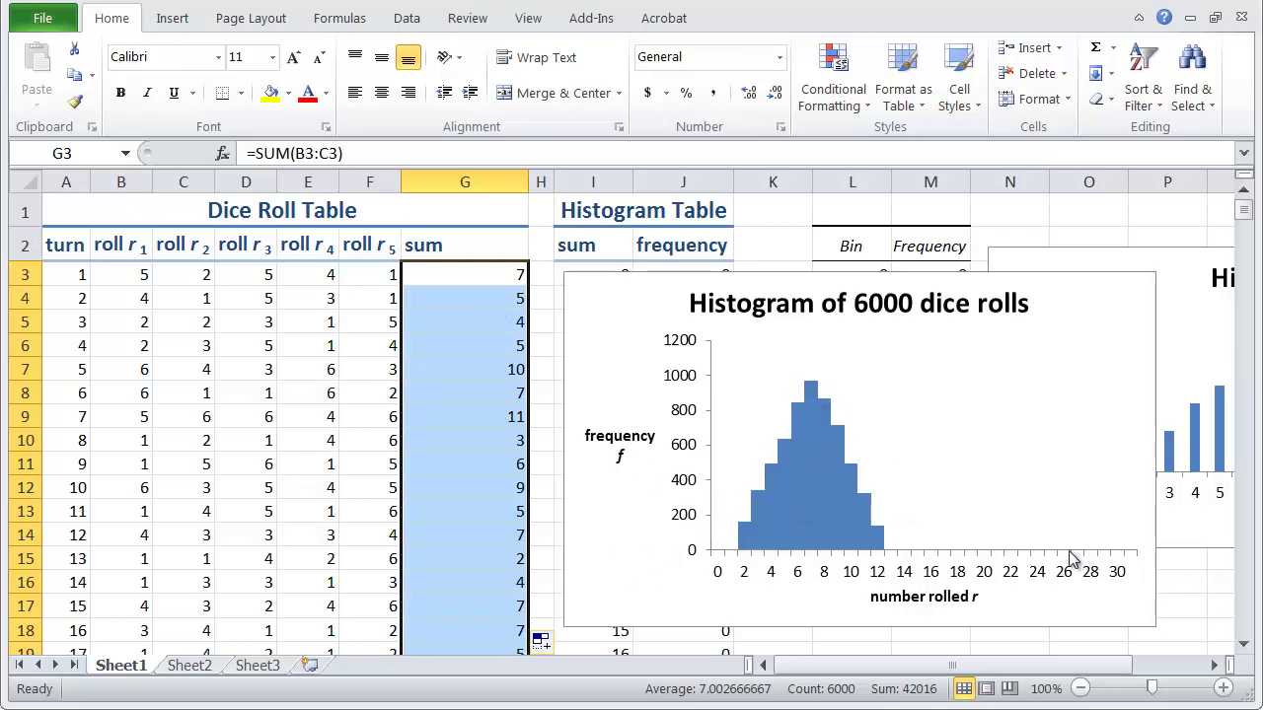
left_click(447, 282)
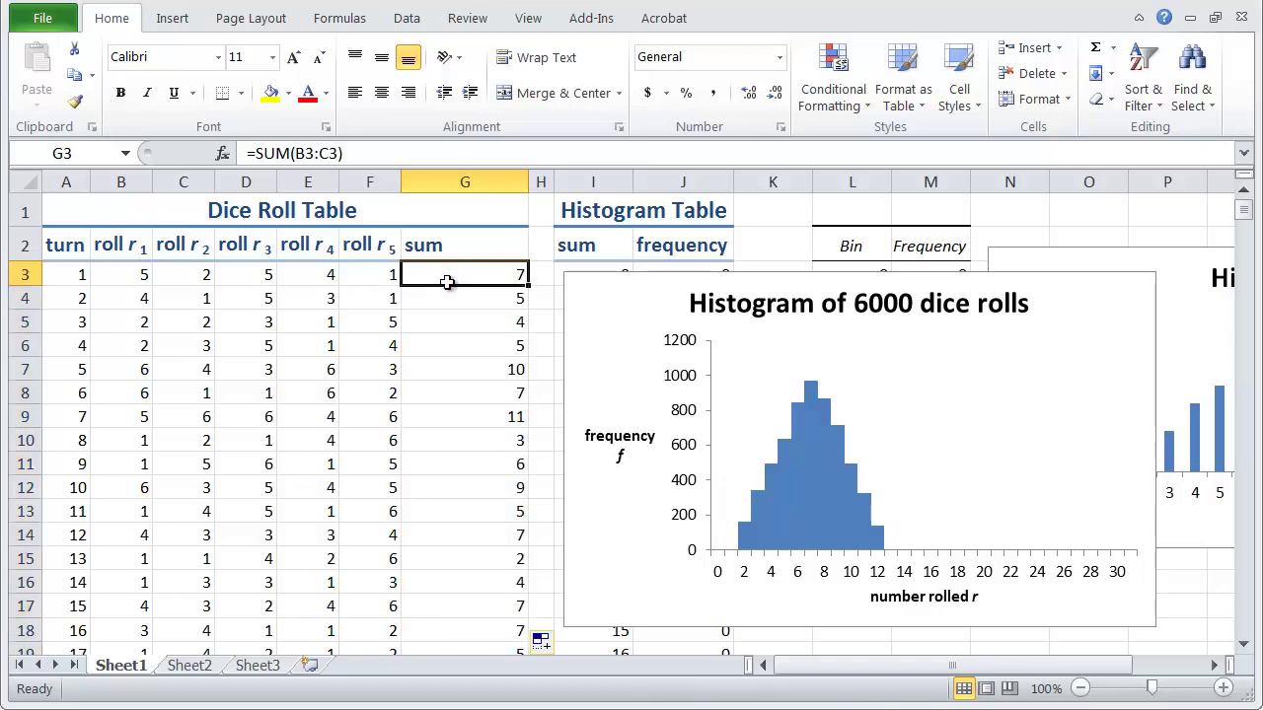
Extend G3's formula to =SUM(B3:D3) and fill it down all 6000 rows.
left_click(361, 154)
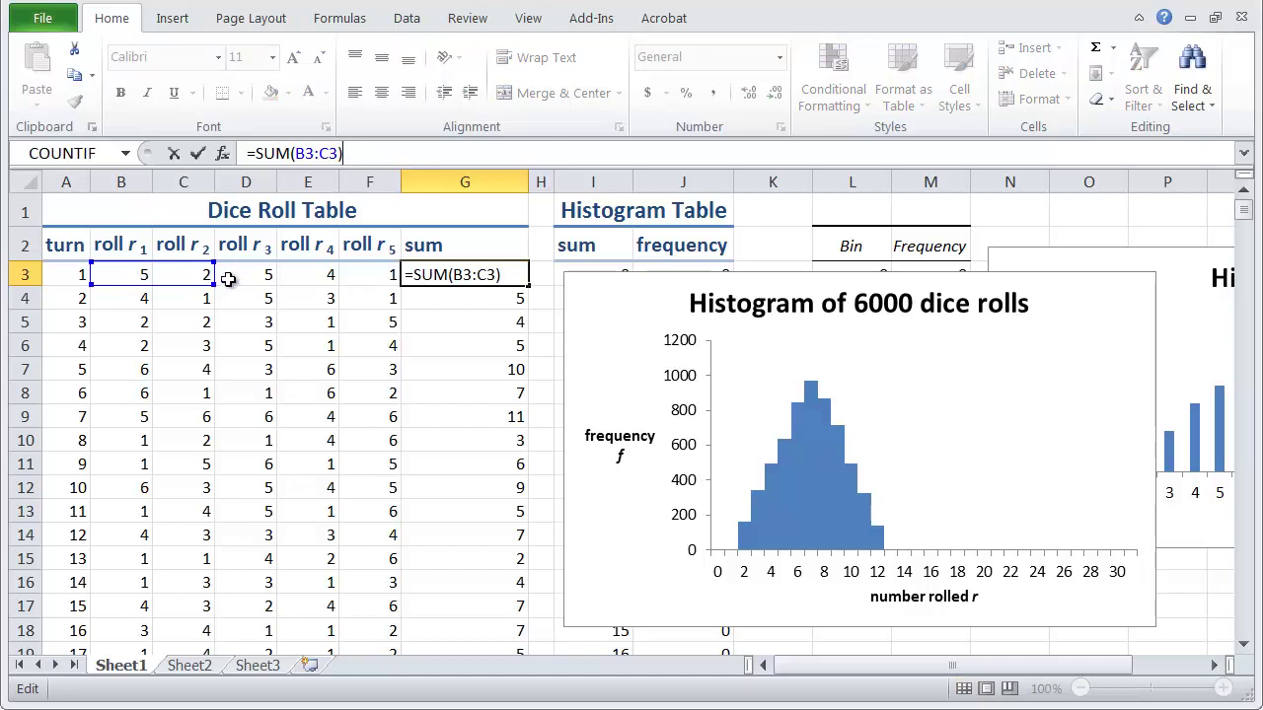
left_click_drag(213, 285, 275, 286)
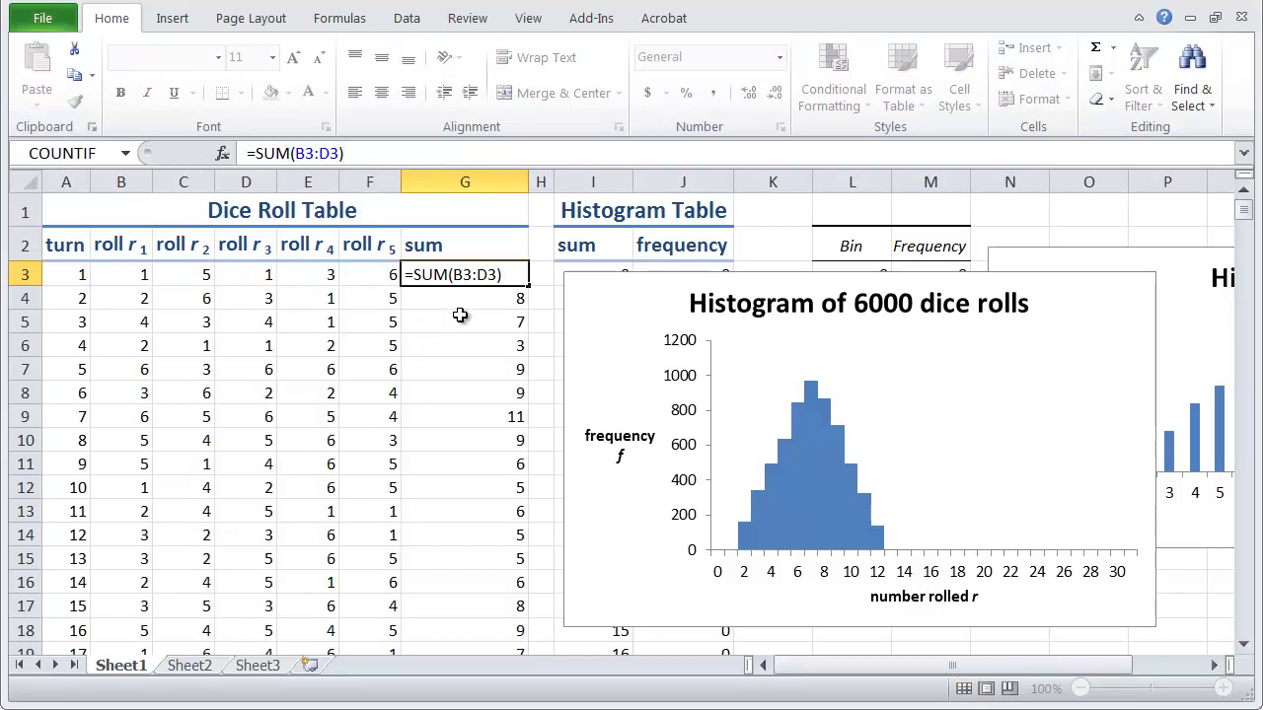
key("Return")
left_click(521, 277)
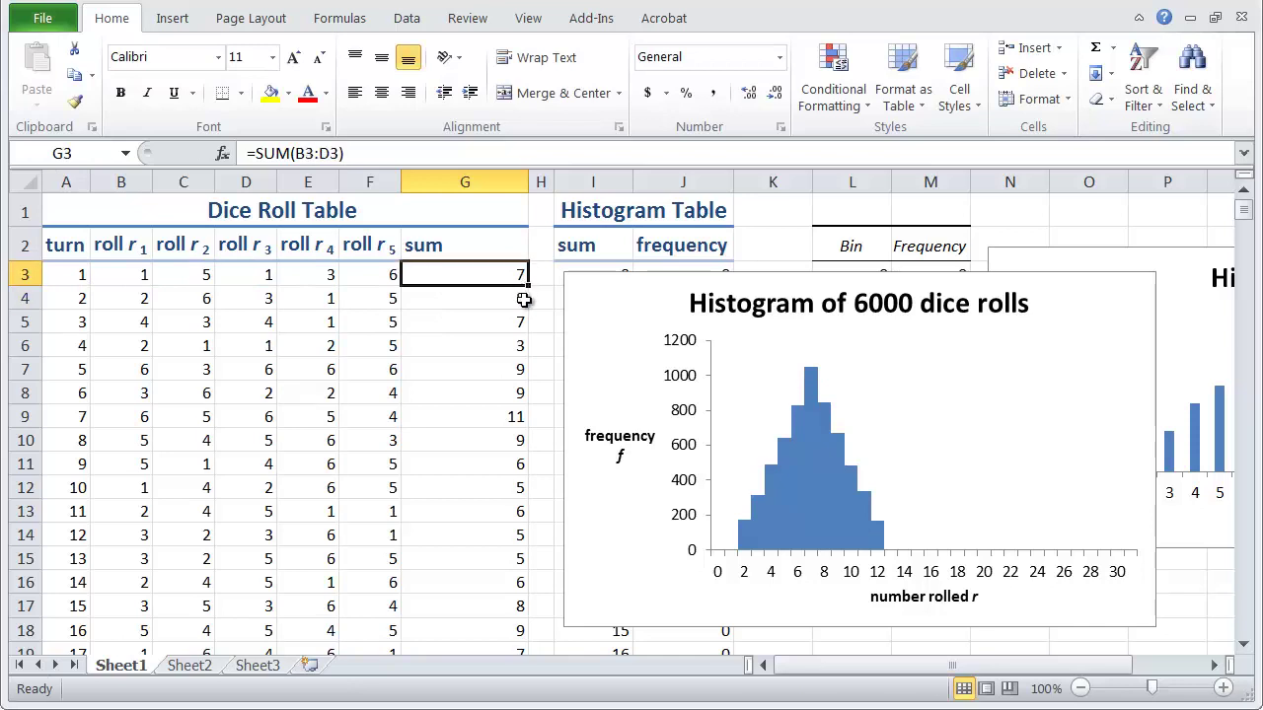
double_click(528, 285)
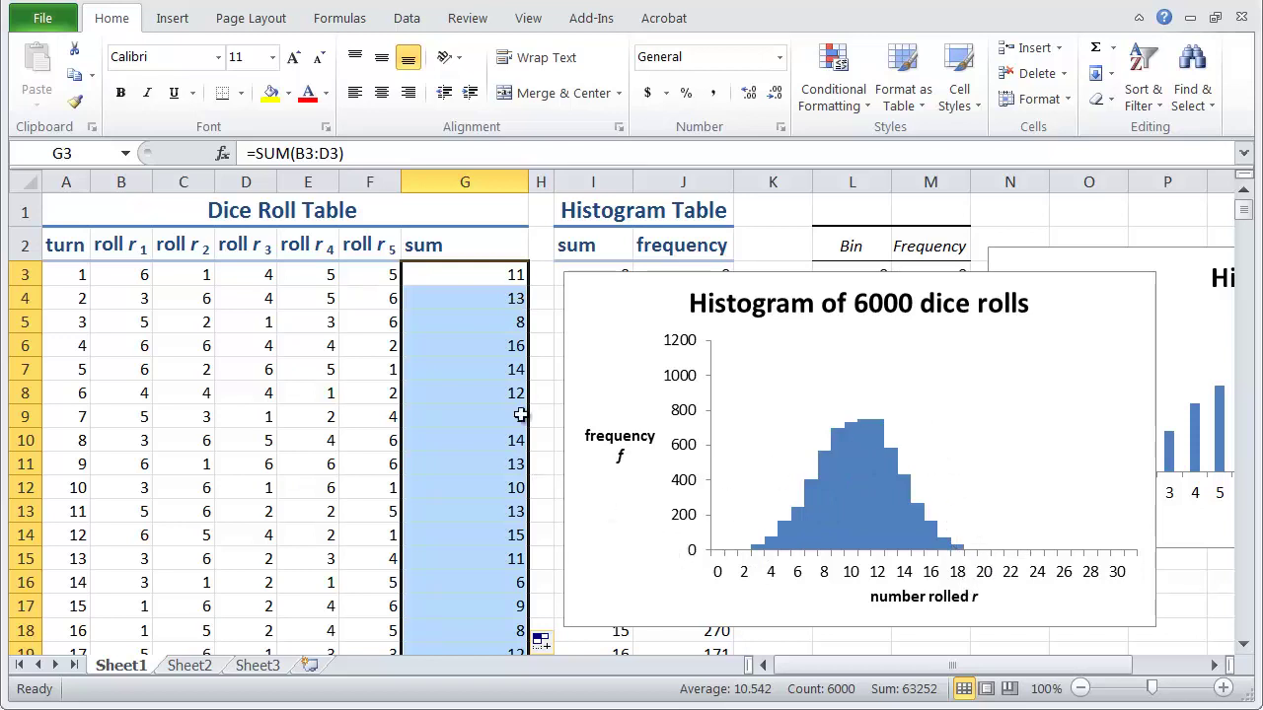
Extend G3's sum to =SUM(B3:E3) and fill it down all 6000 turns.
left_click(473, 276)
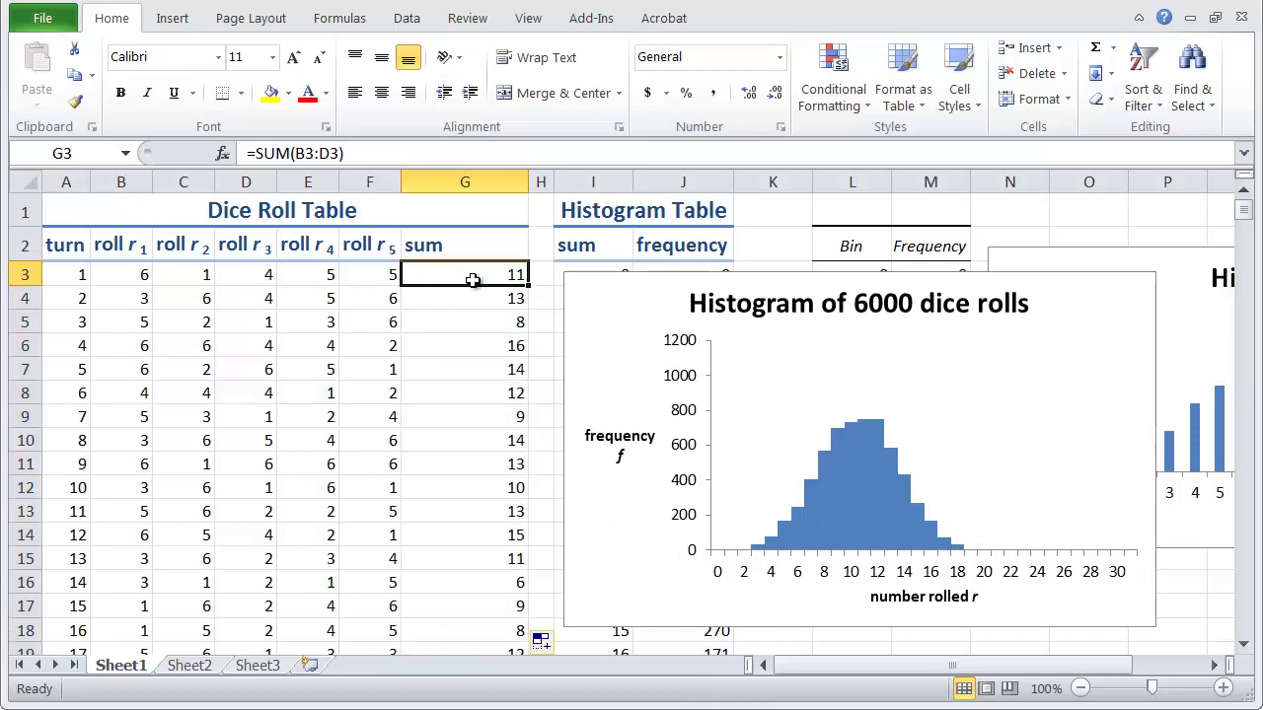
left_click(395, 155)
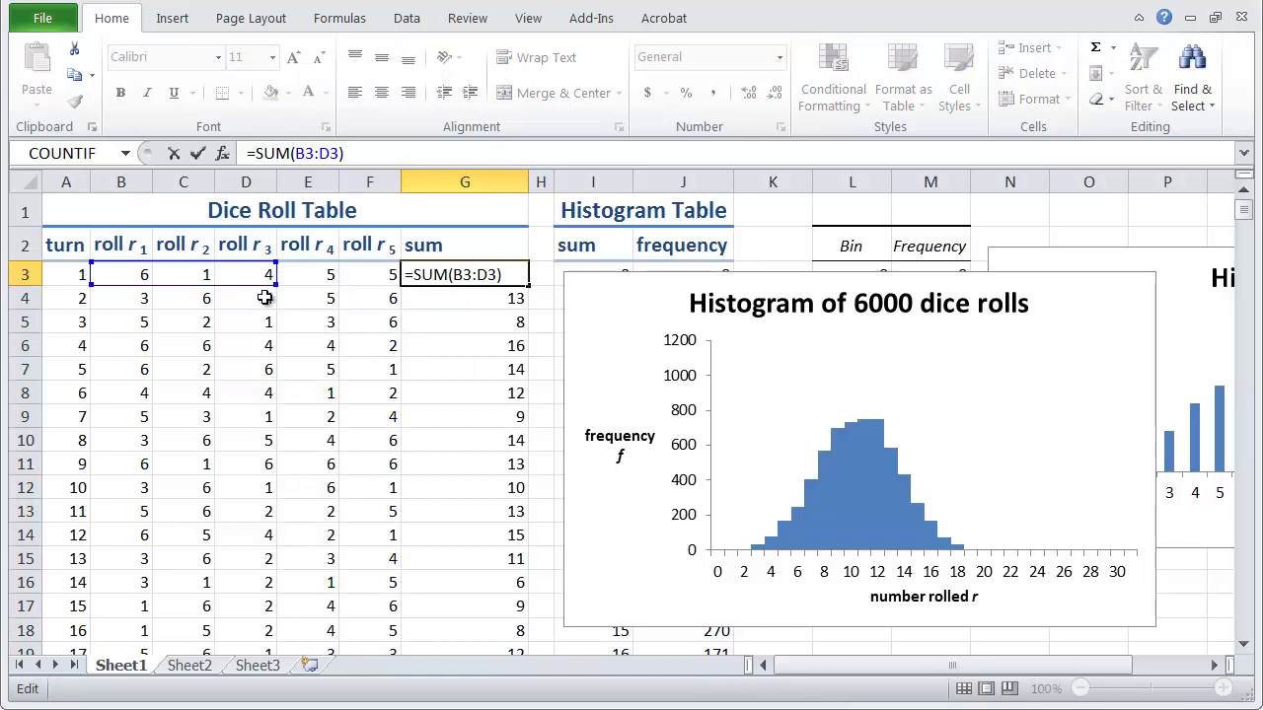
left_click_drag(277, 285, 339, 292)
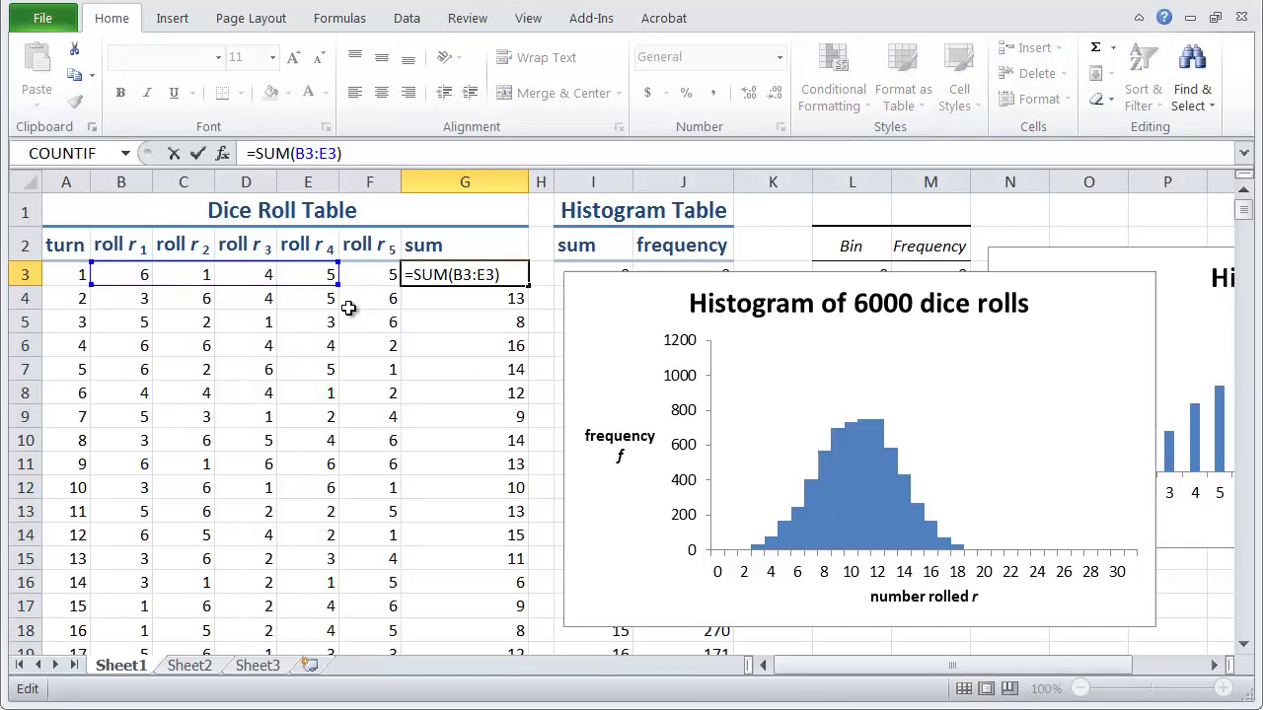
key("Return")
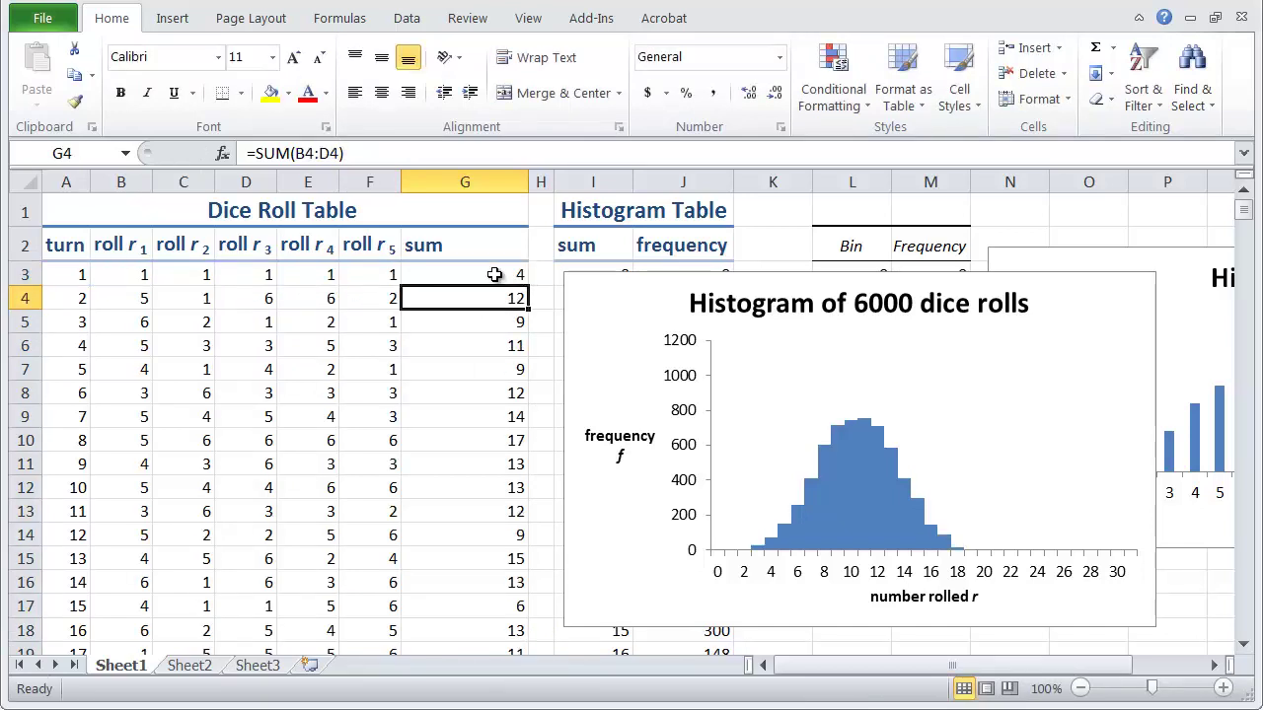
left_click(499, 275)
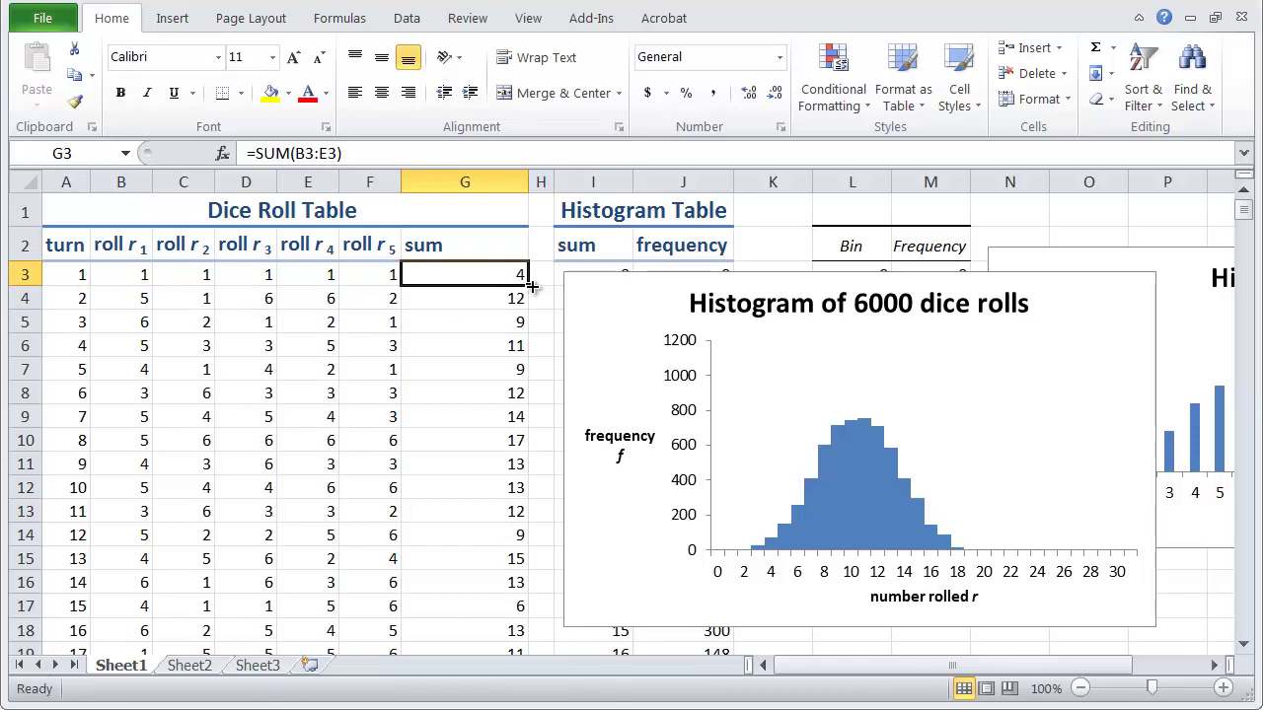
double_click(528, 285)
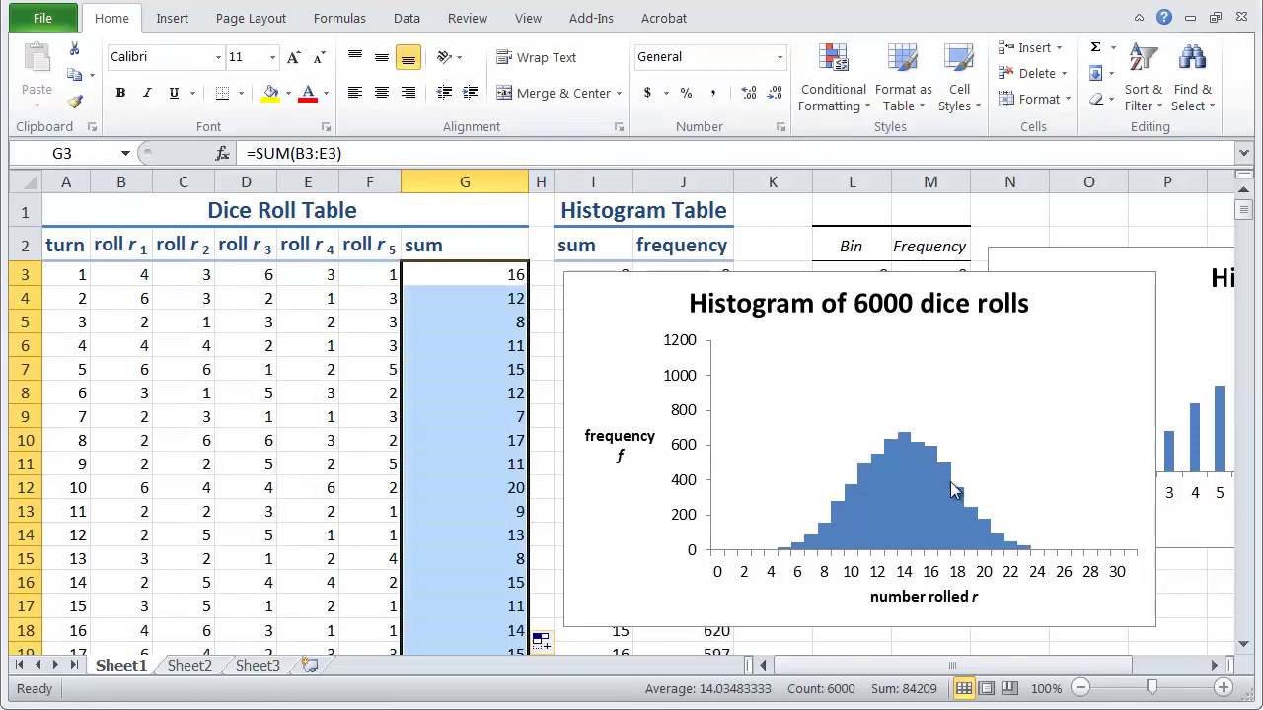
Re-roll the dice five times with F9 to watch the histogram refresh.
left_click(538, 213)
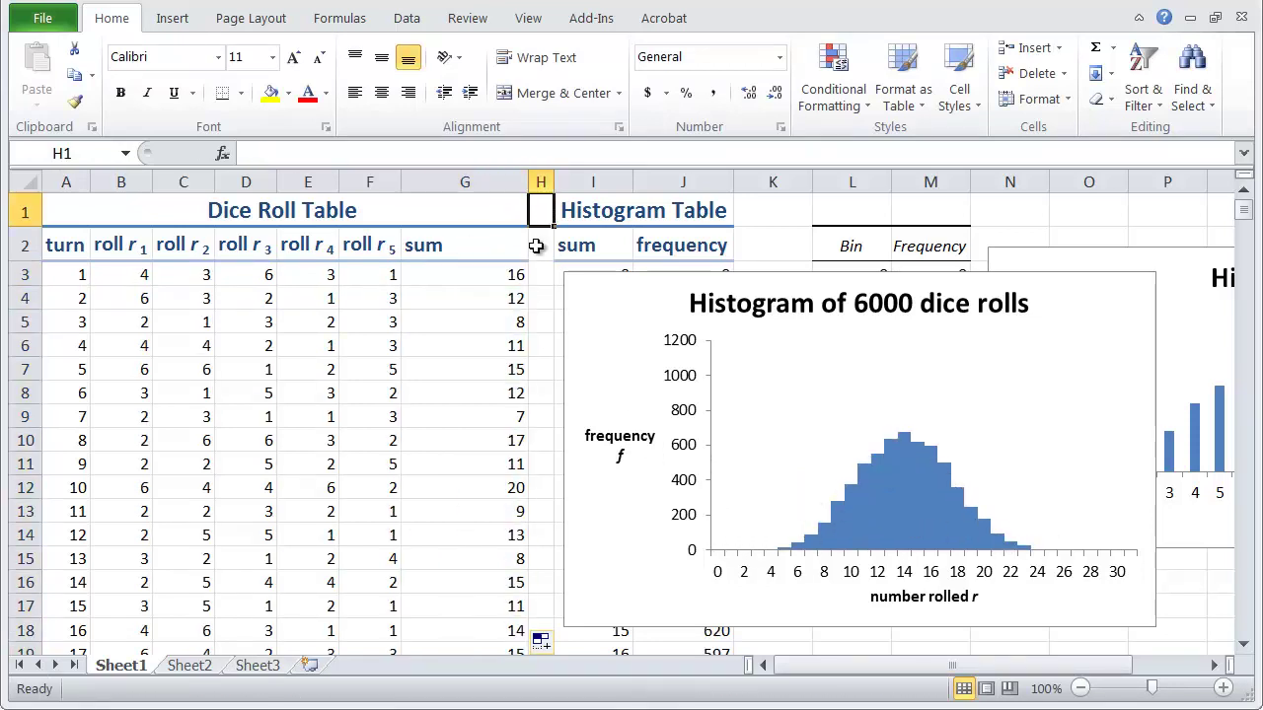
left_click(538, 248)
key("F9")
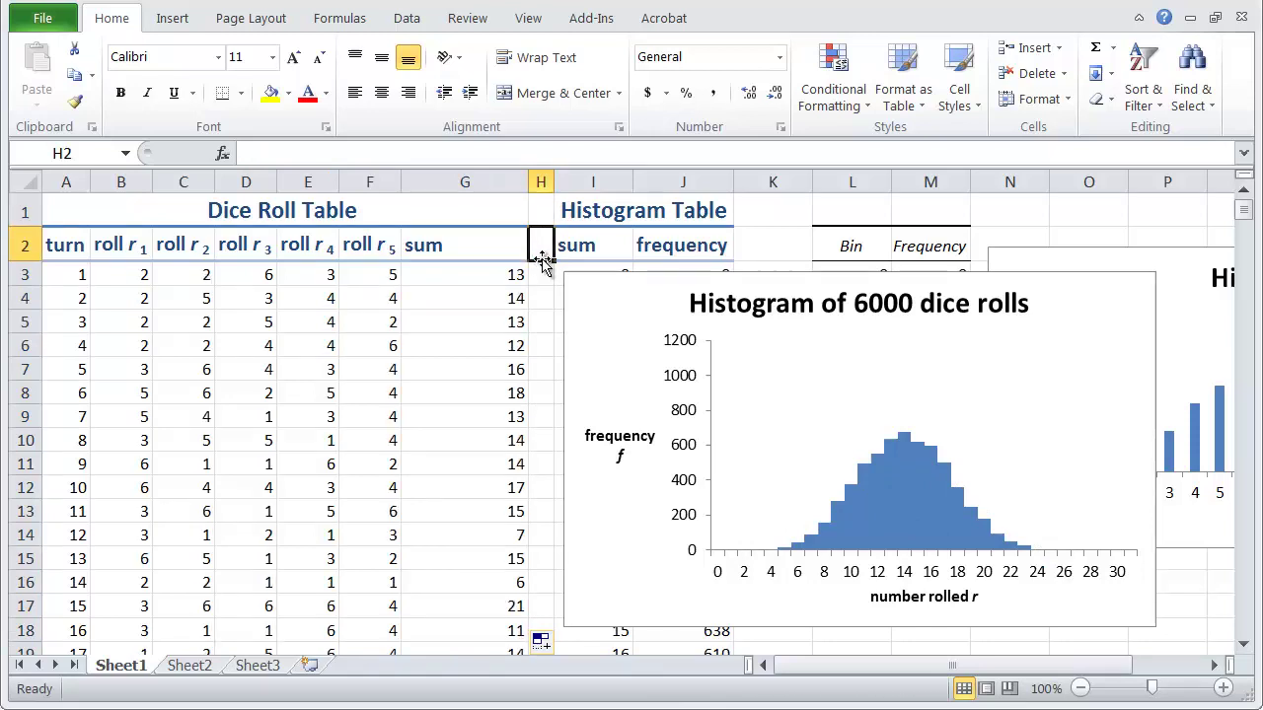
key("F9")
key("F9")
key("F9")
key("F9")
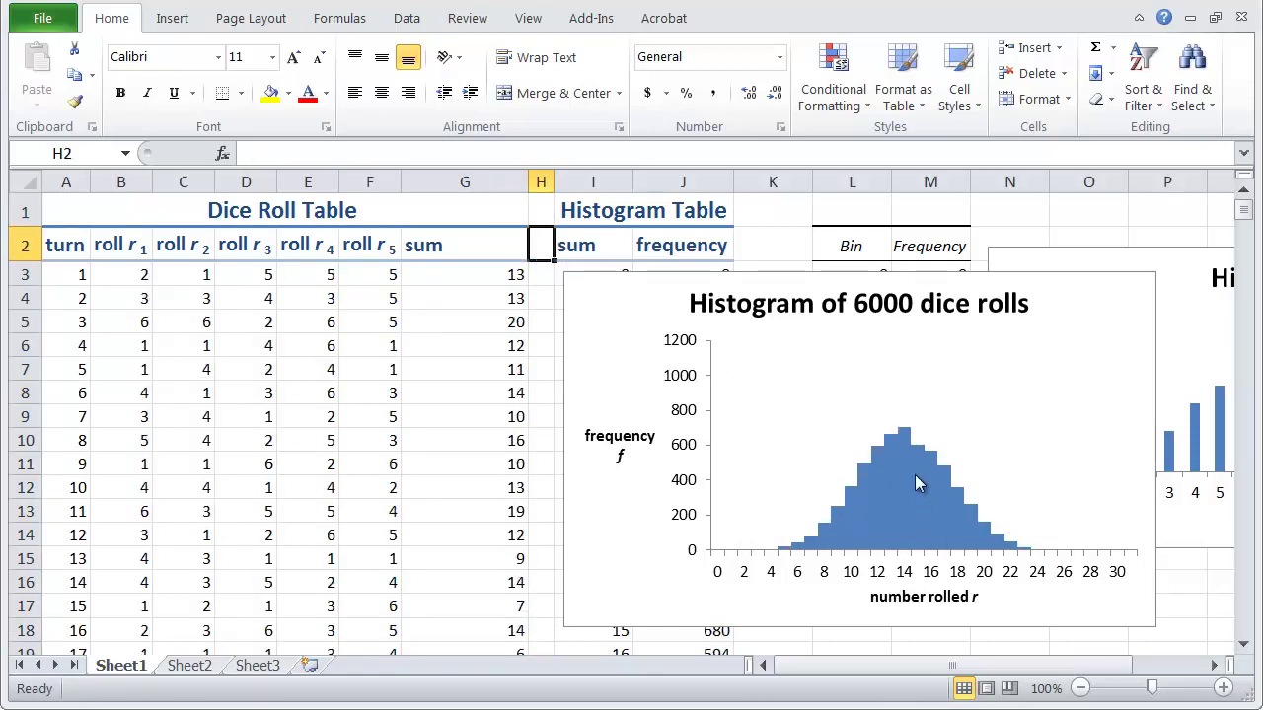
key("F9")
key("F9")
key("F9")
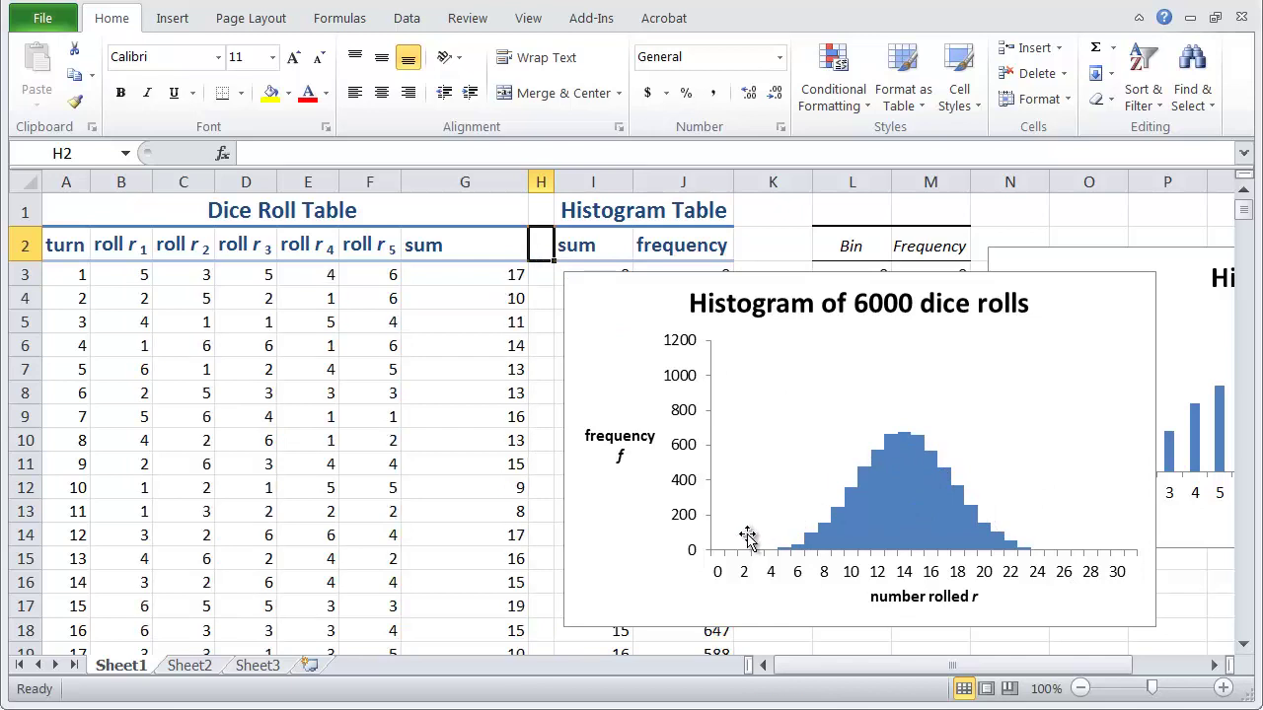
key("F9")
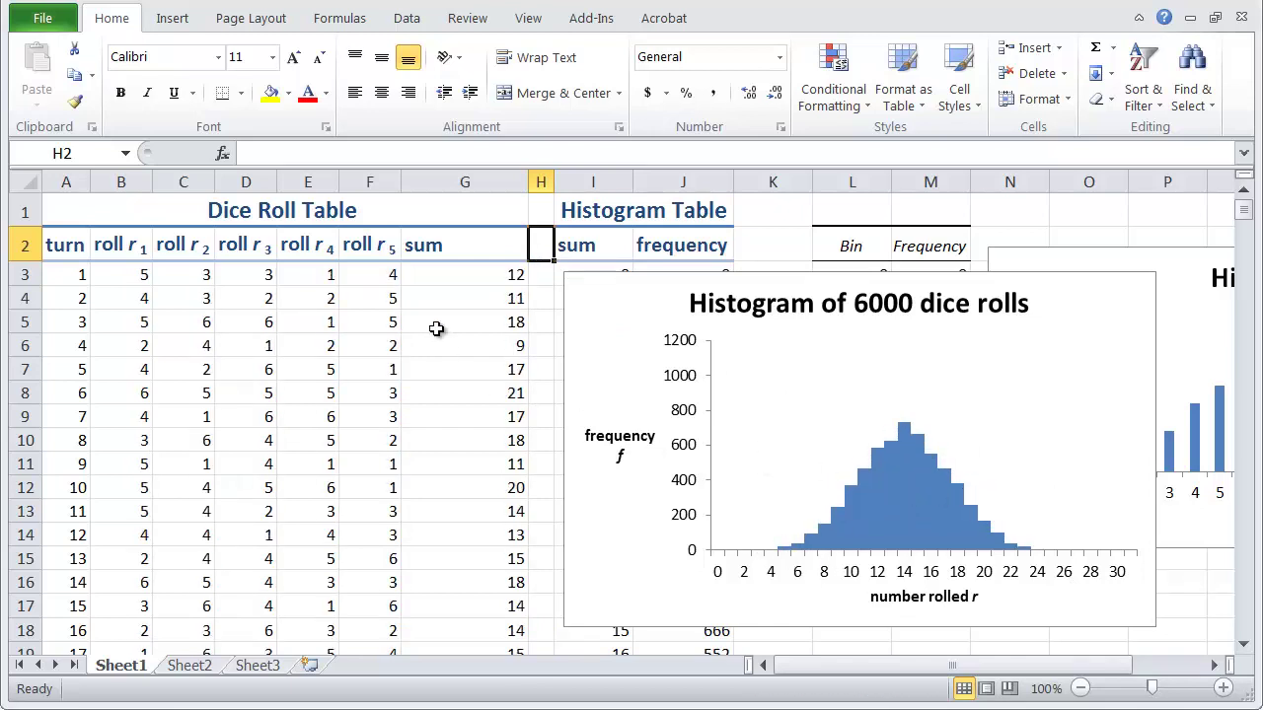
key("F9")
Change G3 to =SUM(B3:F3) to include roll r5 and fill it down 6000 turns.
left_click(444, 281)
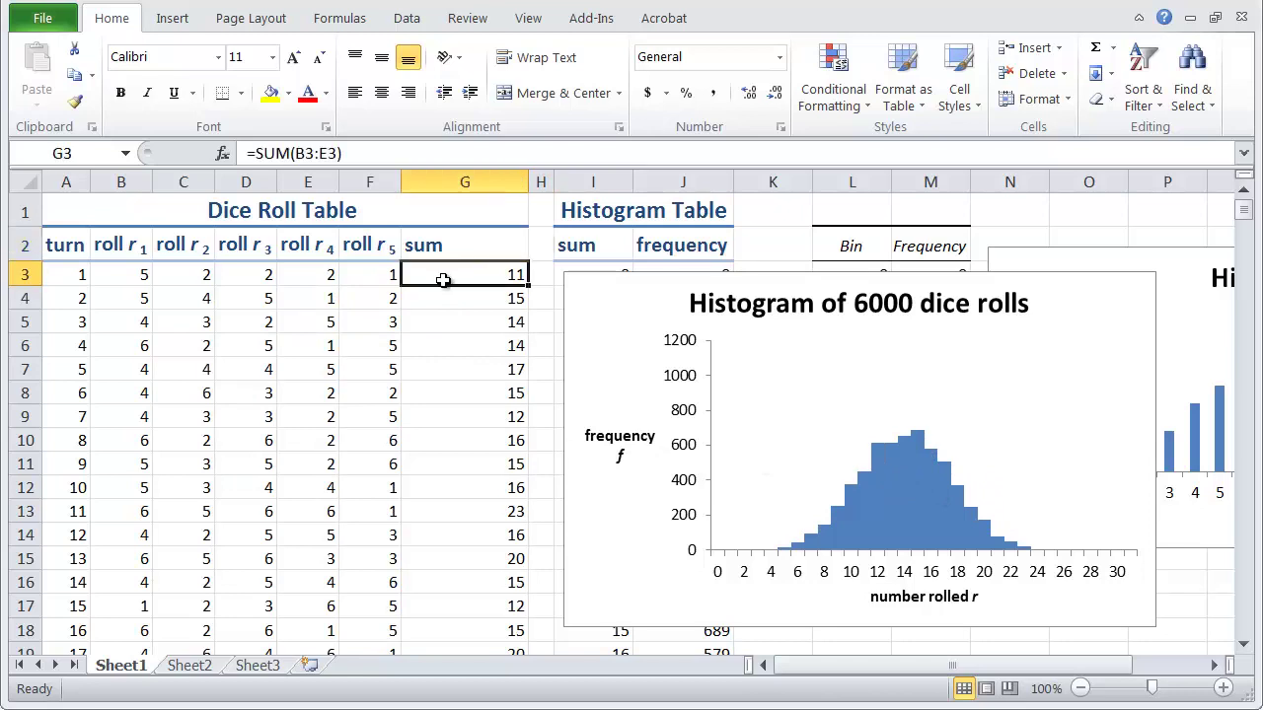
left_click(387, 152)
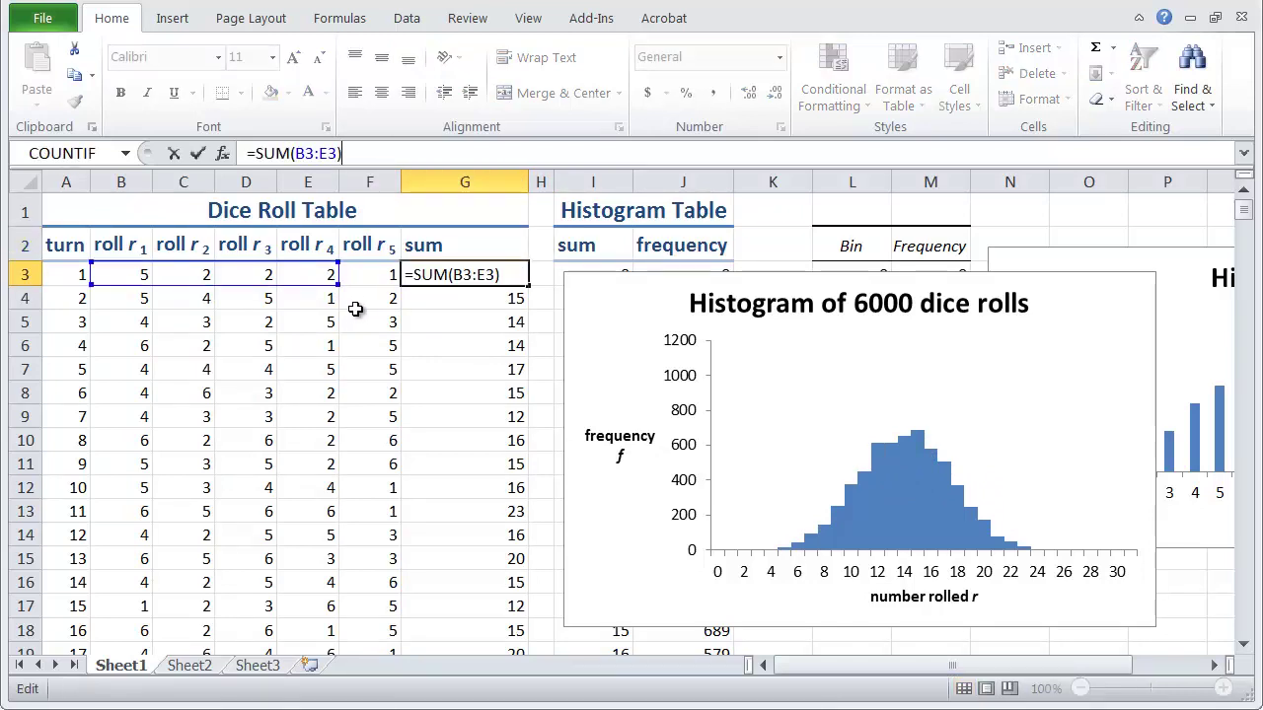
left_click_drag(336, 286, 379, 296)
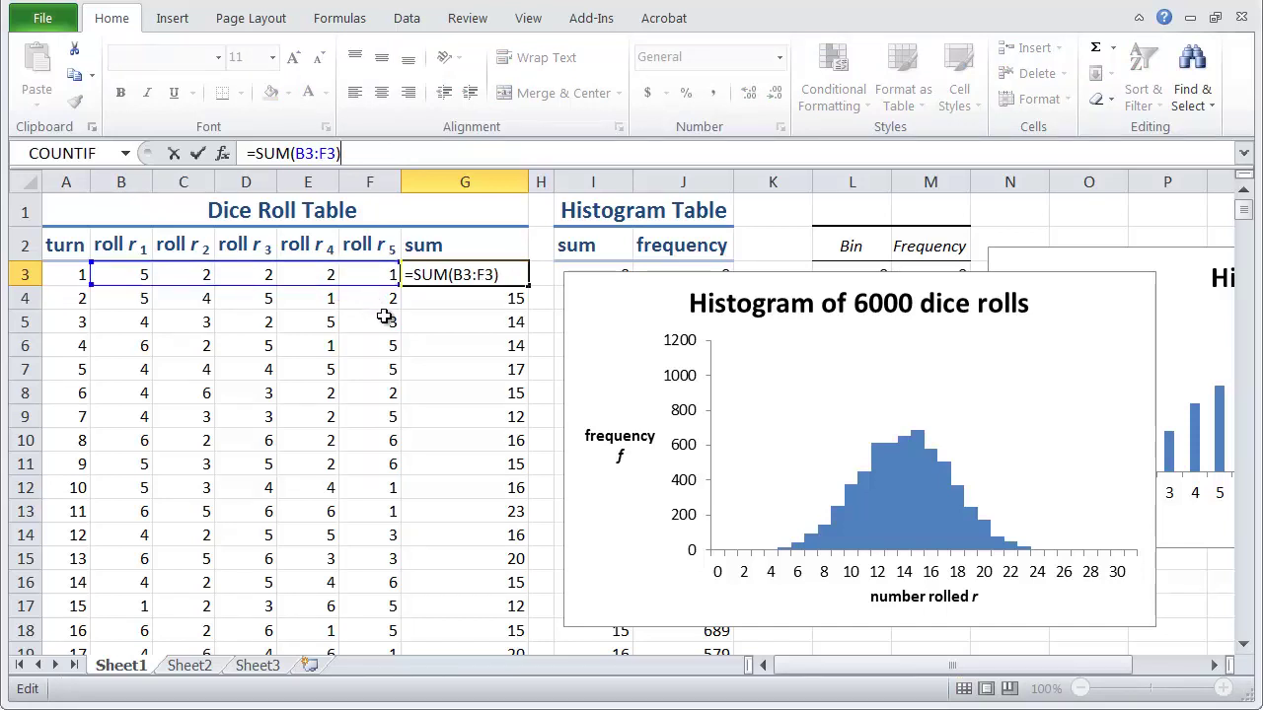
key("Return")
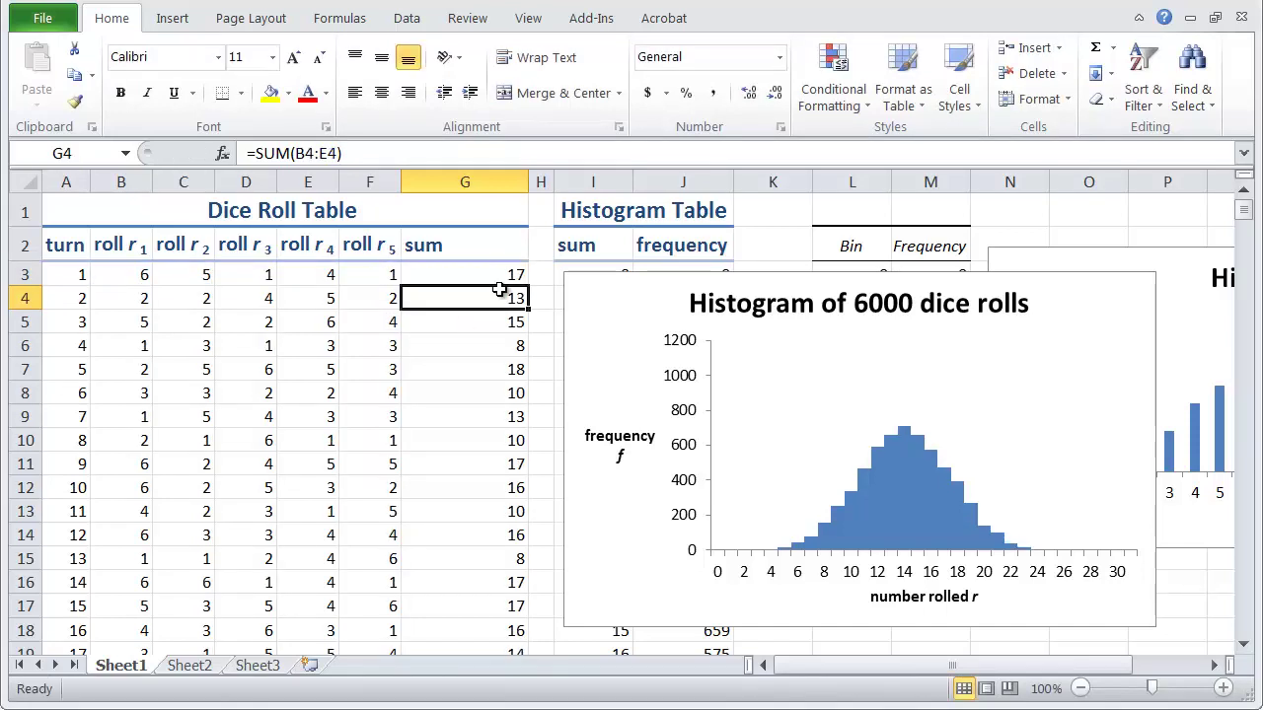
left_click(514, 285)
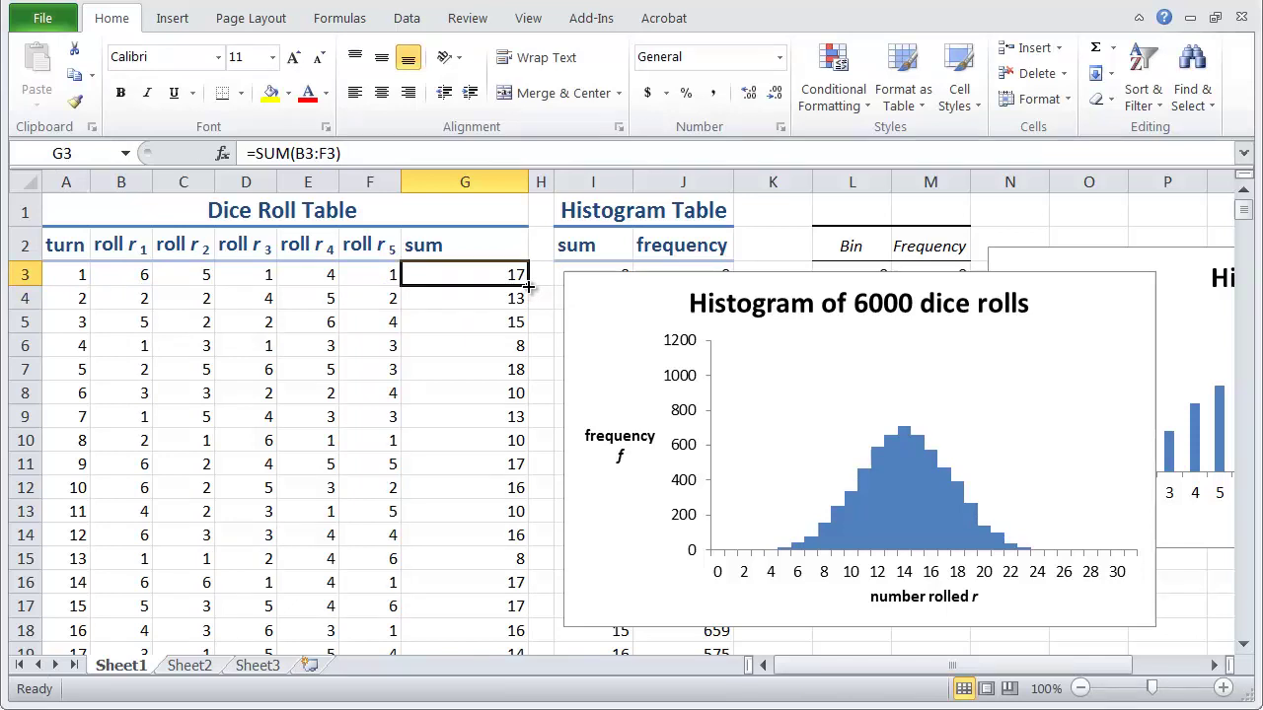
double_click(528, 285)
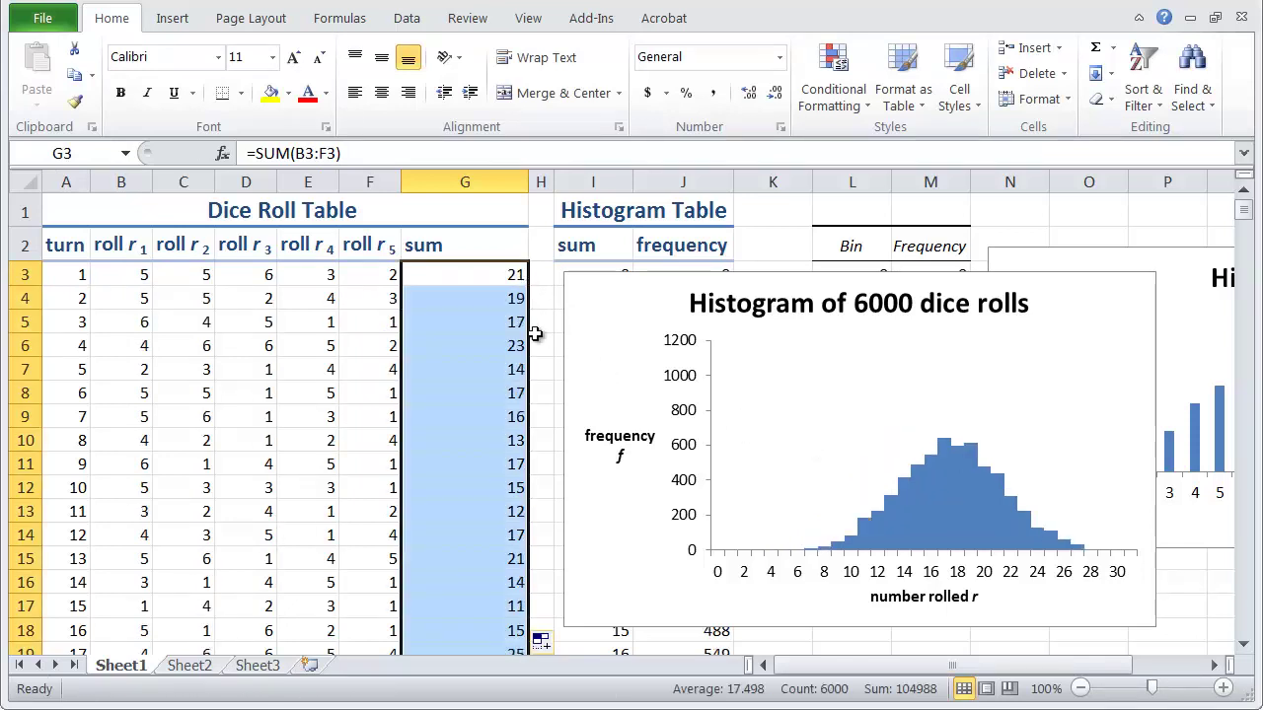
Re-roll five times with F9, watching the bell centre near 17–18.
left_click(540, 221)
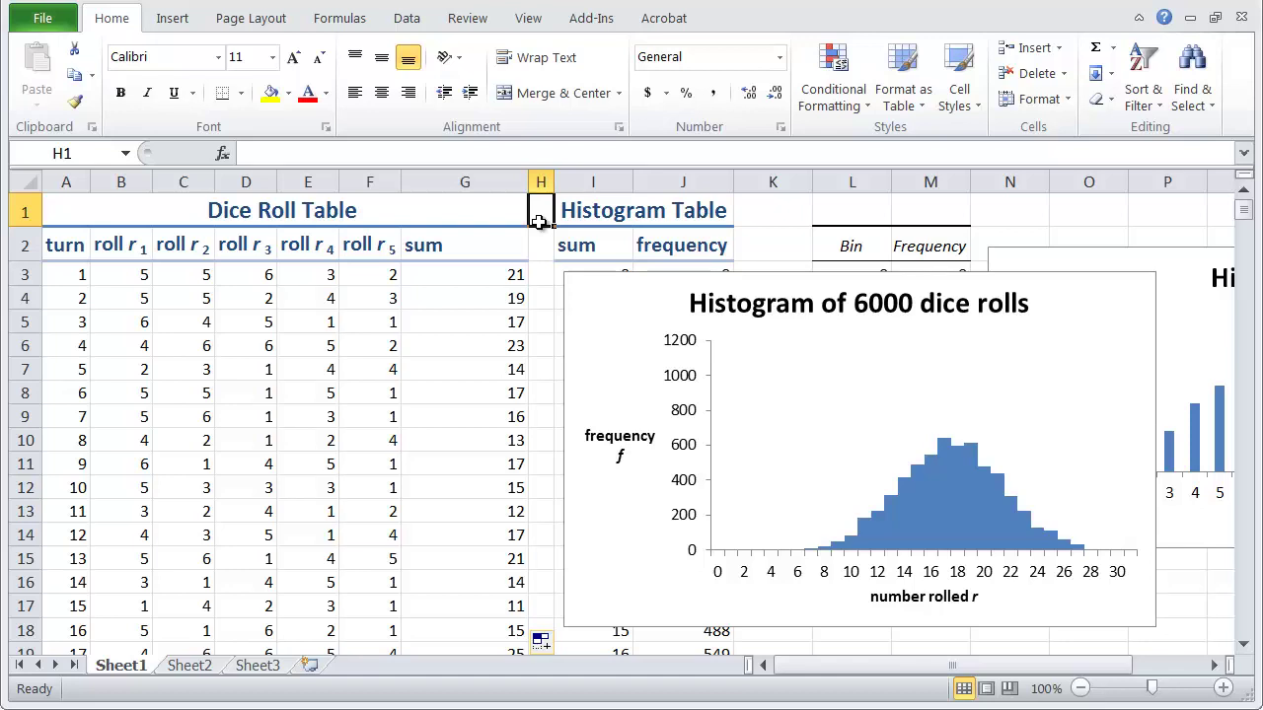
key("F9")
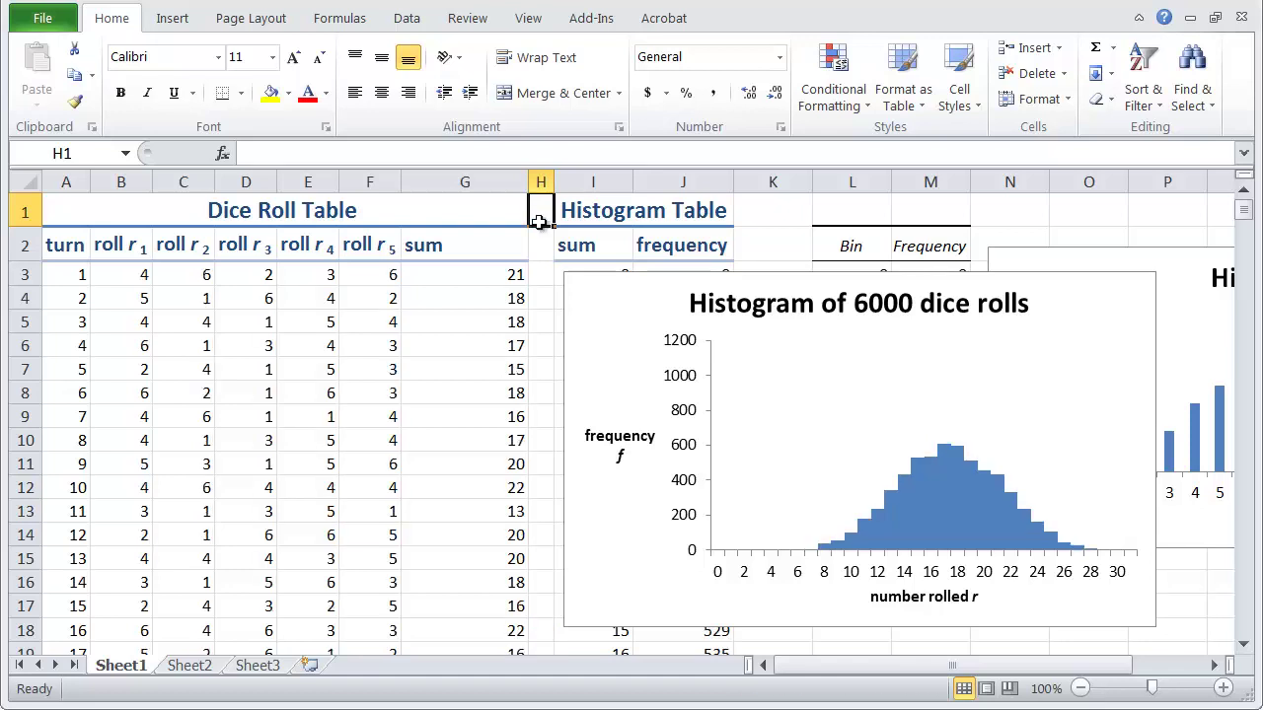
key("F9")
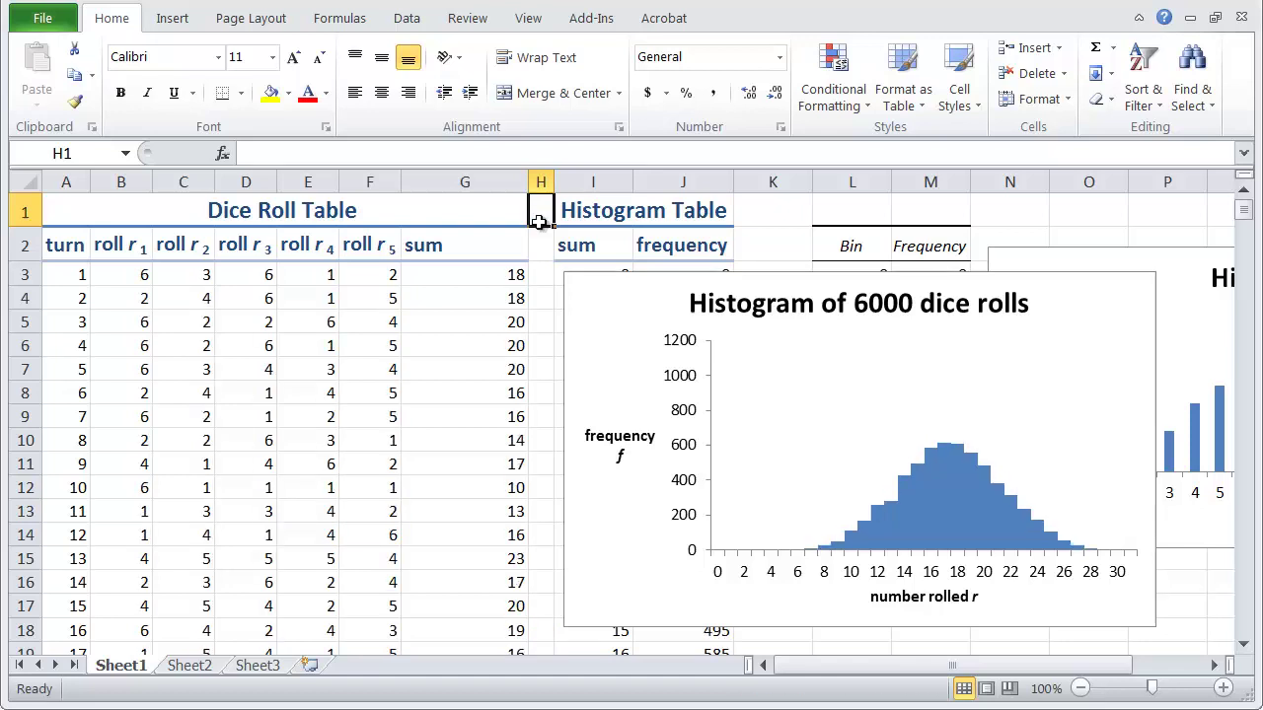
key("F9")
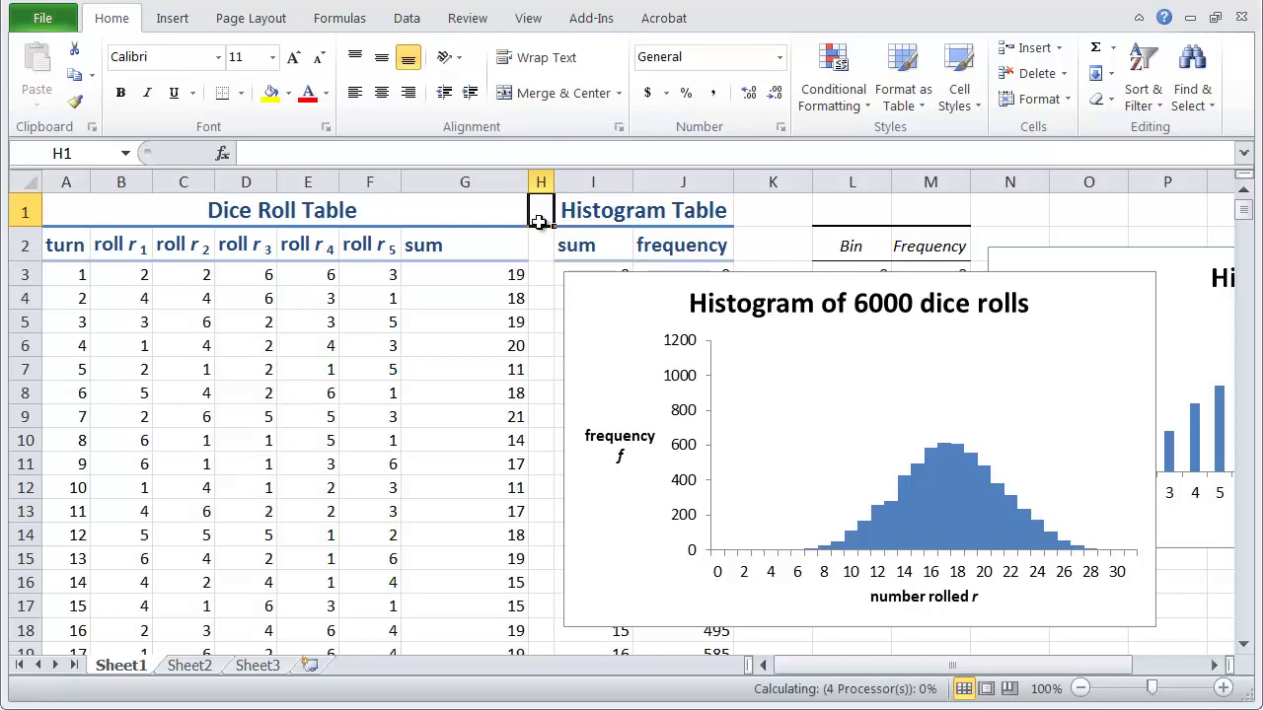
key("F9")
key("F9")
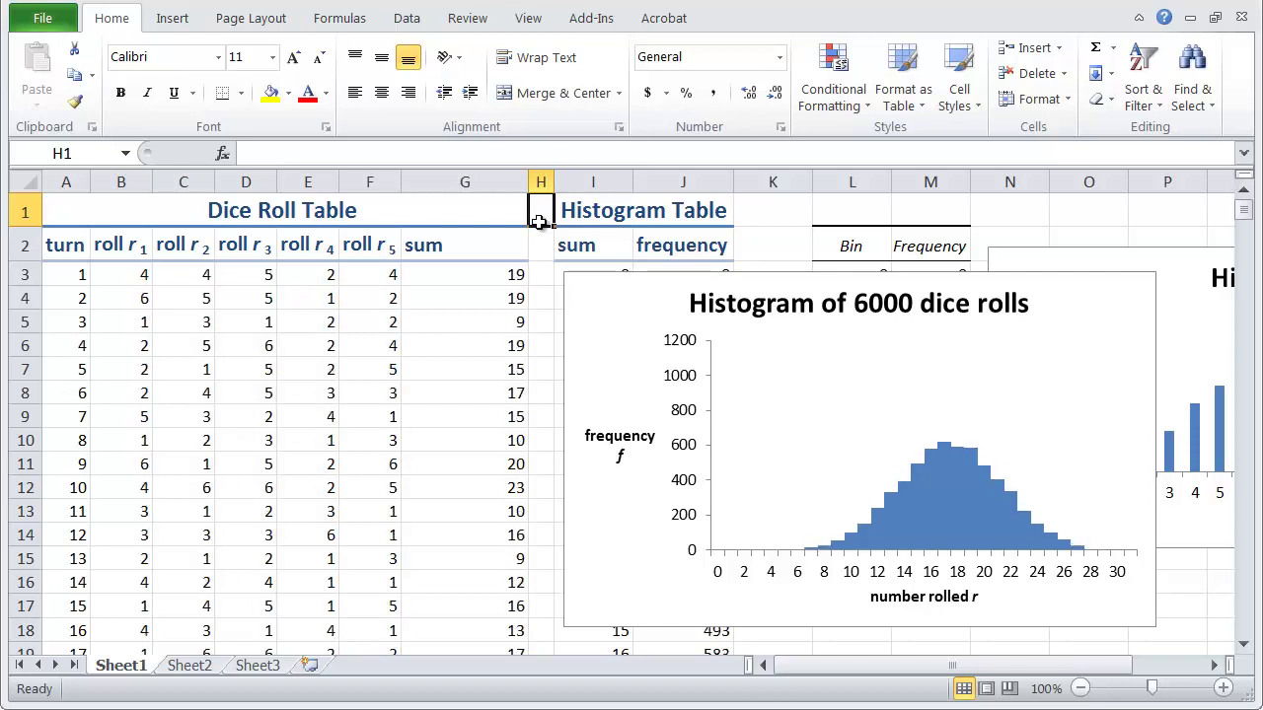
key("F9")
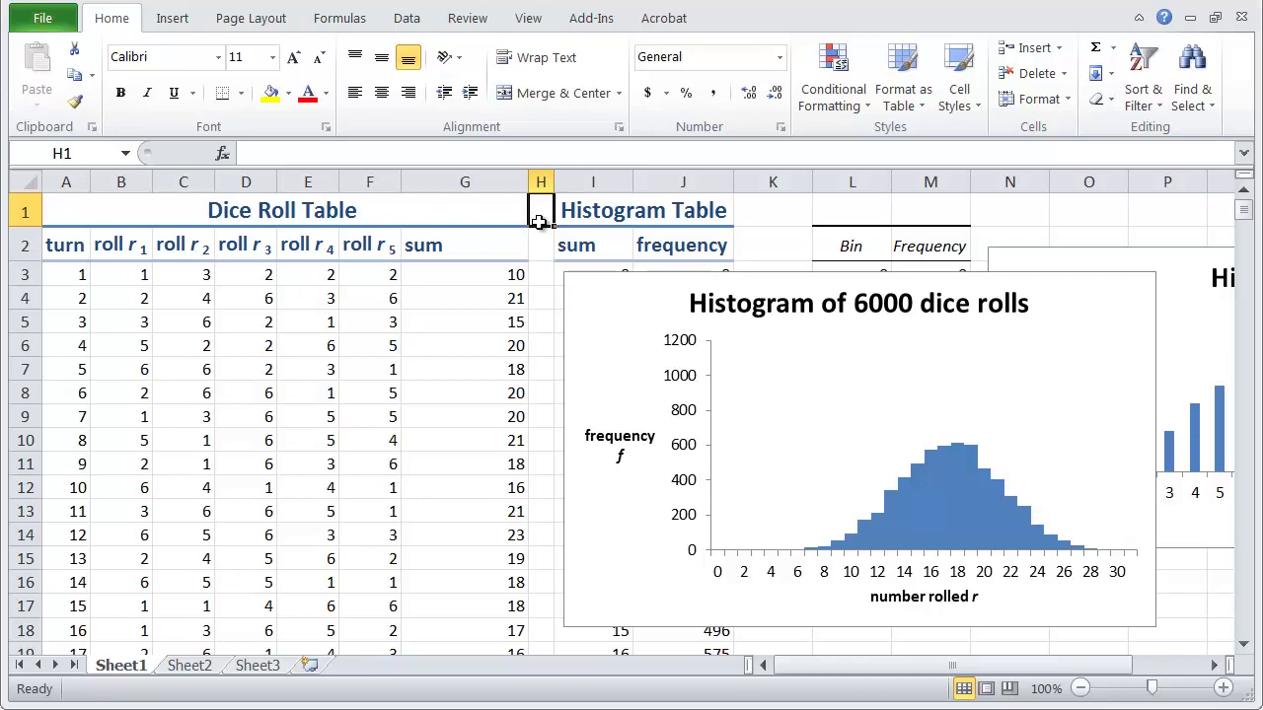
Recalculate with F9 so the bell redraws, peaking near 580 at sums 16–18.
key("F9")
key("F9")
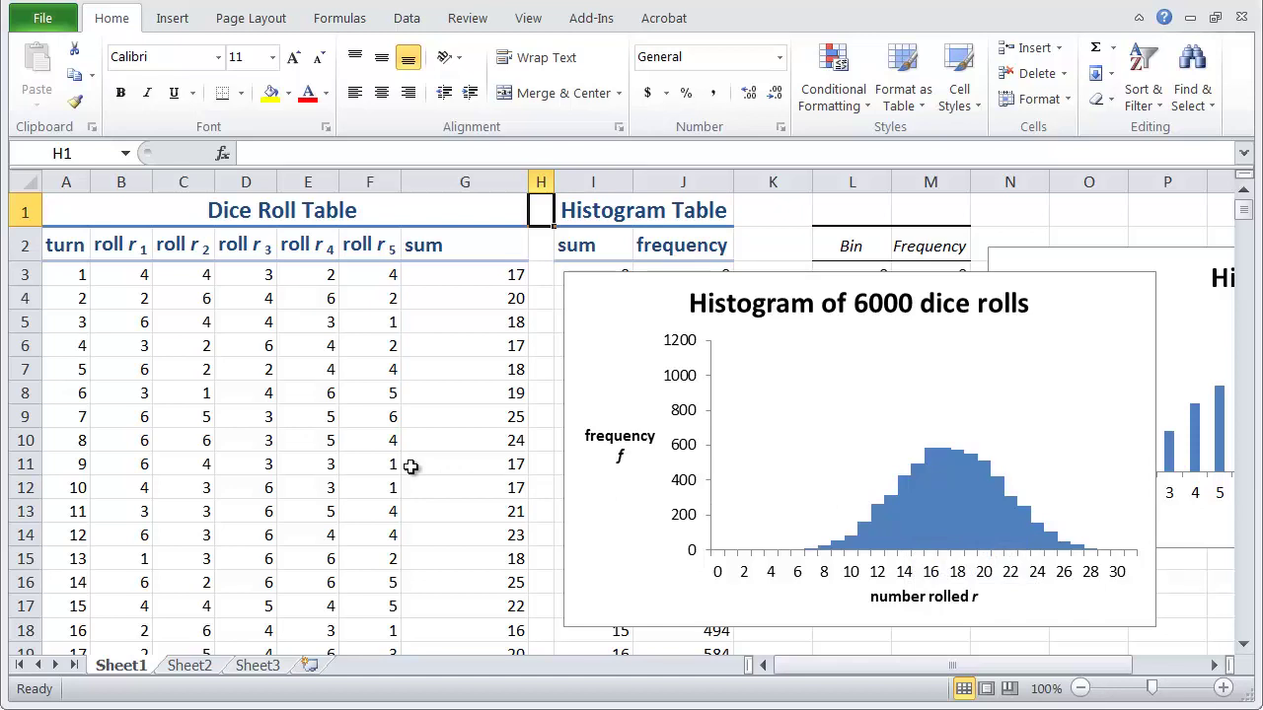
Re-roll, move the chart right to reveal the 0–30 frequency counts, then place it further left.
key("F9")
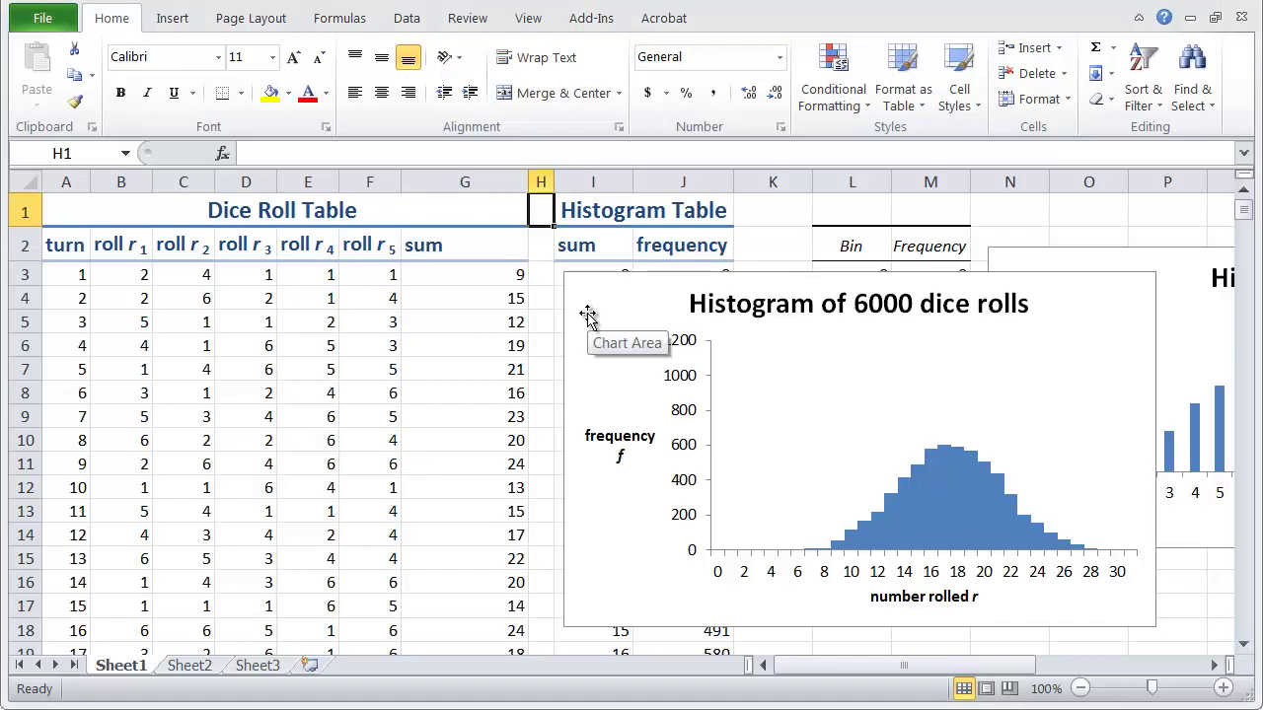
mouse_move(636, 284)
left_mouse_down()
mouse_move(791, 271)
mouse_move(792, 298)
left_mouse_up()
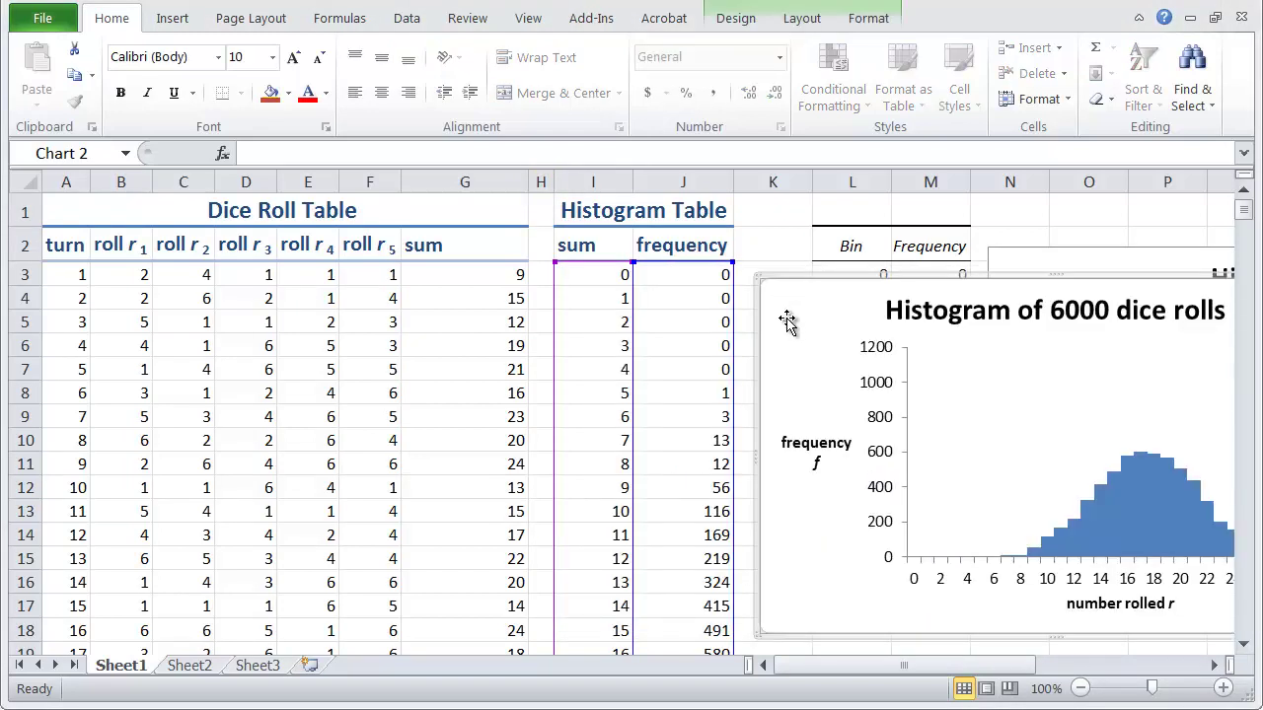
left_click(584, 441)
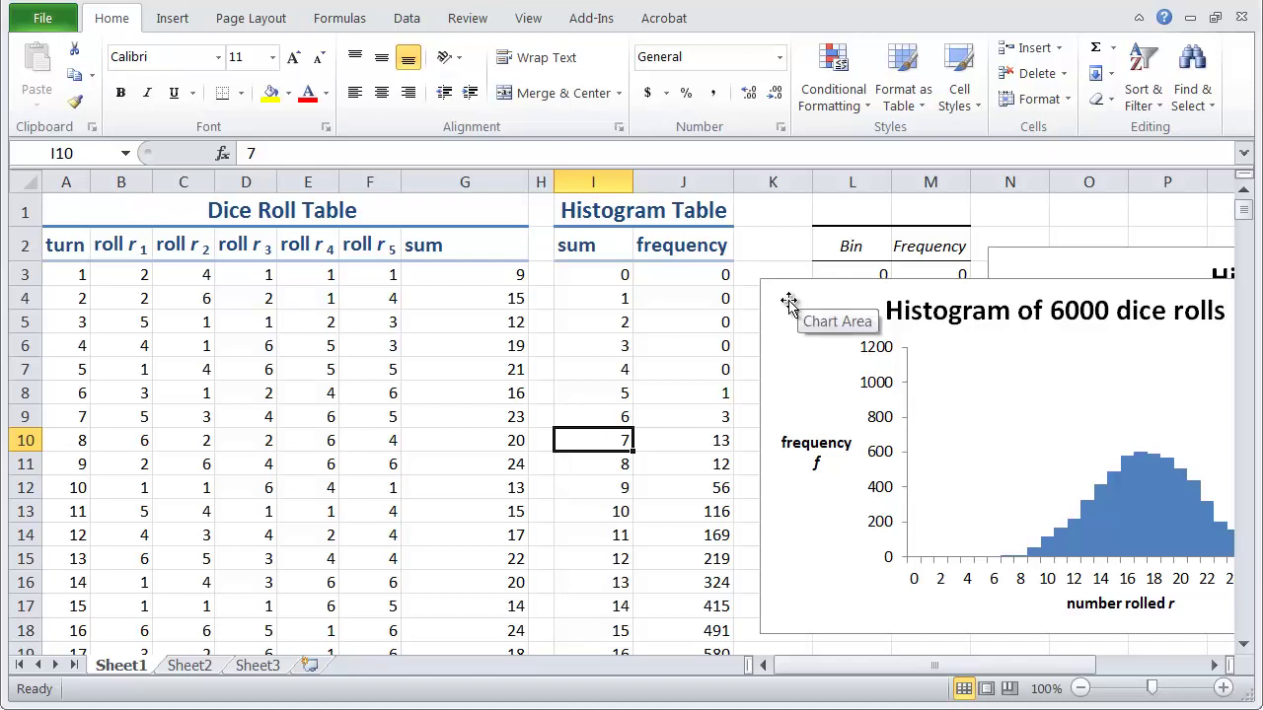
mouse_move(790, 294)
left_mouse_down()
mouse_move(785, 317)
mouse_move(573, 317)
left_mouse_up()
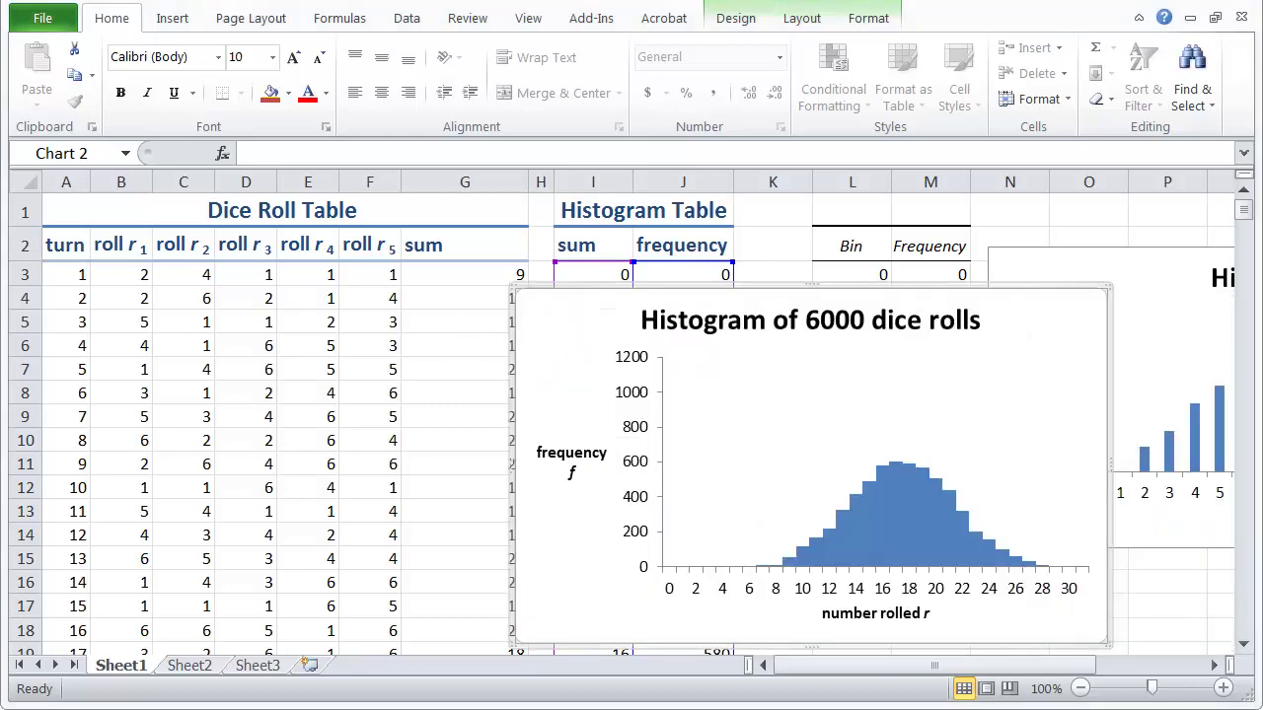